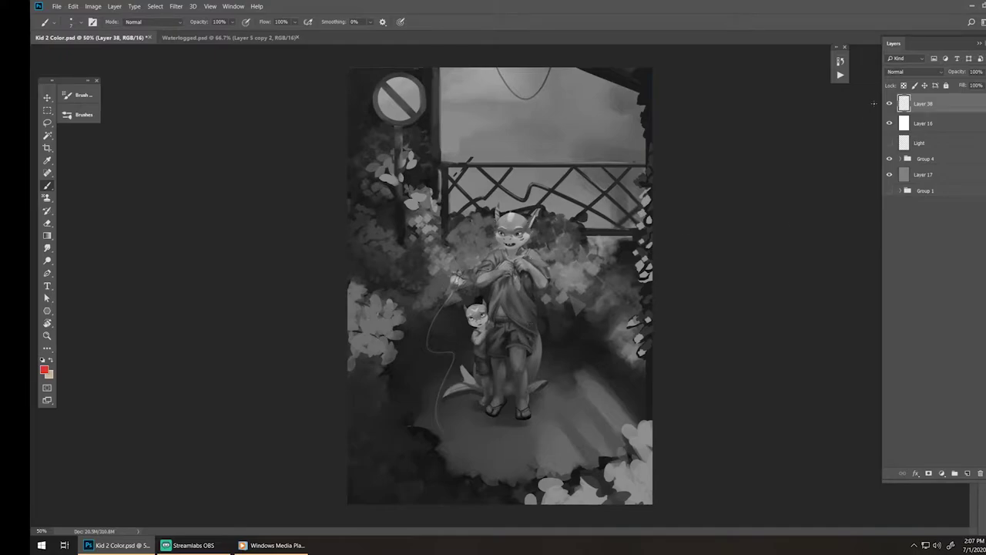
# - Compare the painting in grayscale and colour by toggling the visibility of Layer 16 and Layer 38
pyautogui.click(890, 124)
pyautogui.click(890, 123)
pyautogui.click(890, 104)
pyautogui.click(890, 104)
pyautogui.click(890, 124)
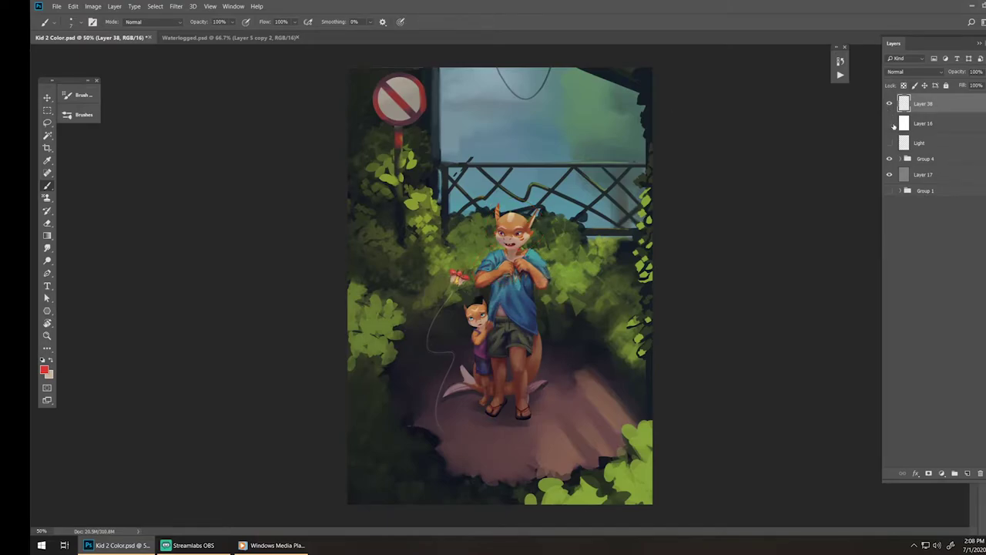
# - Sketch temporary marks over the foliage around the sign and characters while toggling Layer 16, and undo the marks
pyautogui.moveTo(461, 227); pyautogui.dragTo(457, 269)
pyautogui.moveTo(436, 224); pyautogui.dragTo(401, 152)
pyautogui.click(890, 123)
pyautogui.click(890, 124)
pyautogui.click(890, 124)
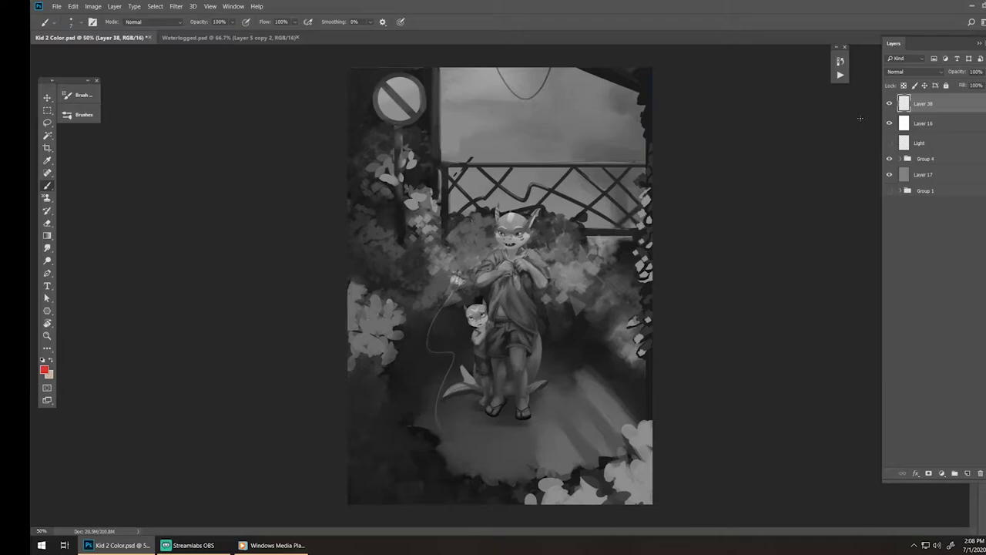
pyautogui.moveTo(424, 186)
pyautogui.mouseDown()
pyautogui.moveTo(434, 77)
pyautogui.moveTo(428, 222)
pyautogui.mouseUp()
pyautogui.hotkey('ctrl', 'z')
pyautogui.hotkey('ctrl', 'z')
pyautogui.click(890, 124)
# - Expand Group 4 and hide its Shadows layer, Layer 24 and Layer 36
pyautogui.click(906, 159)
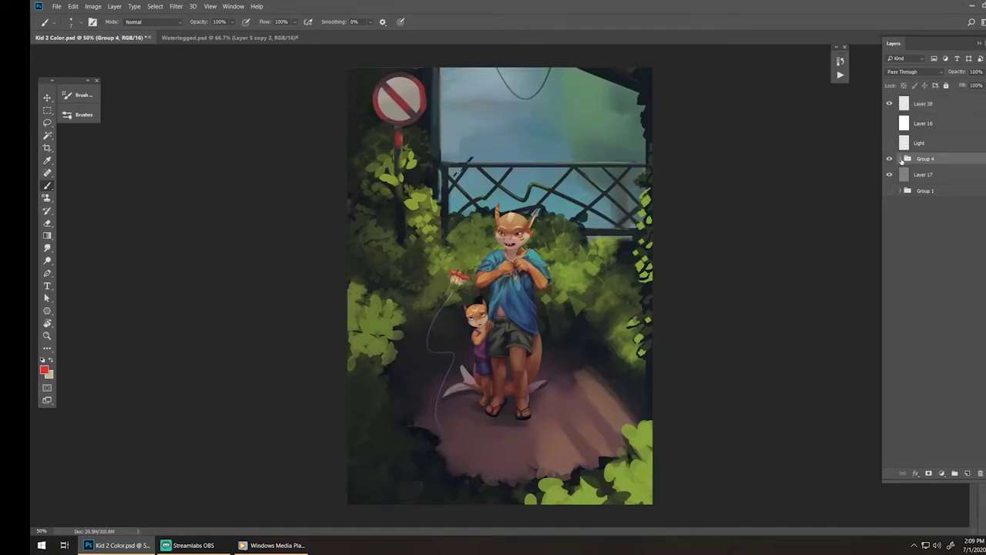
pyautogui.click(901, 159)
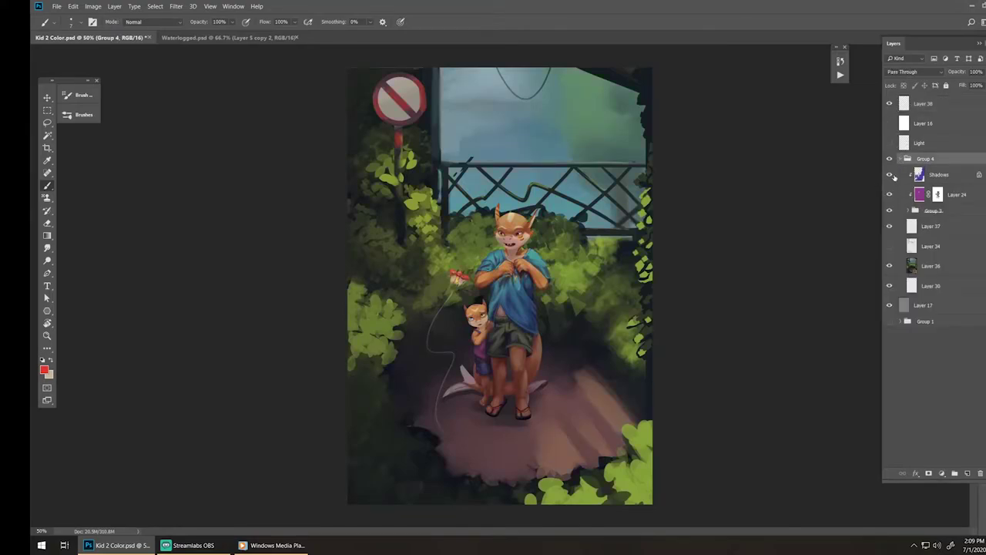
pyautogui.moveTo(889, 175); pyautogui.dragTo(890, 200)
pyautogui.click(890, 265)
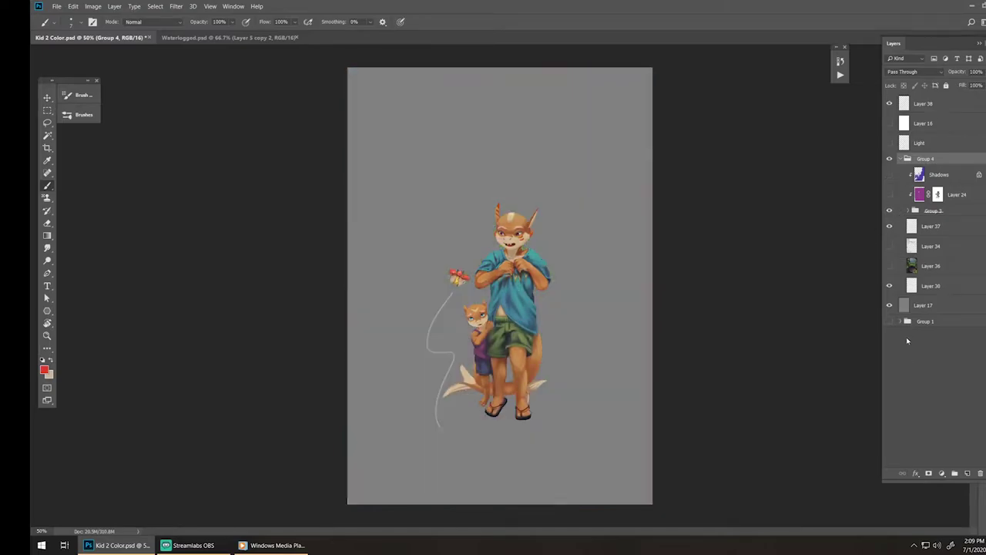
# - Put Layer 38 at the bottom of Group 4 and place a red horizontal line across the canvas at the tall character's chin
pyautogui.click(926, 109)
pyautogui.moveTo(968, 110); pyautogui.dragTo(934, 292)
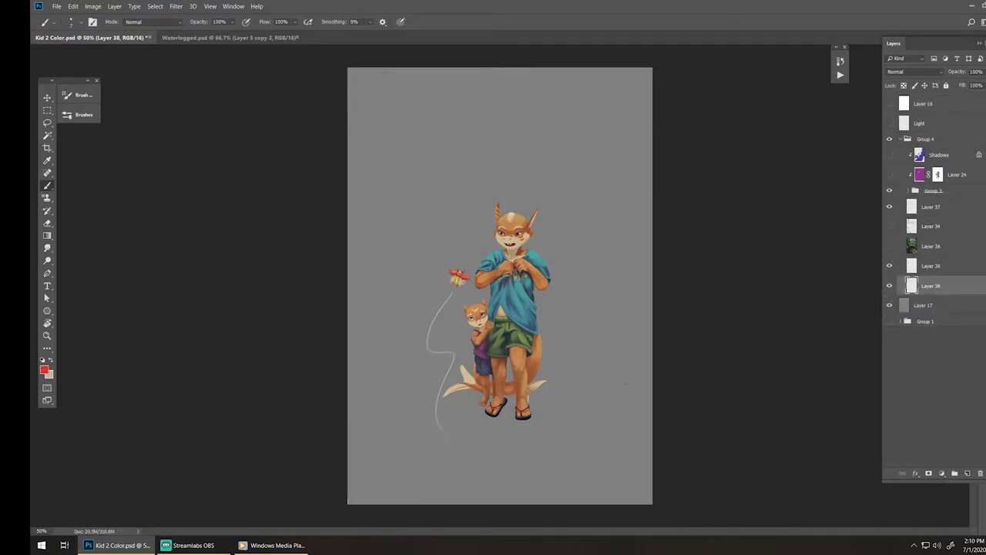
pyautogui.press('v')
pyautogui.moveTo(619, 251)
pyautogui.mouseDown()
pyautogui.moveTo(613, 257)
pyautogui.moveTo(629, 260)
pyautogui.moveTo(633, 250)
pyautogui.moveTo(636, 262)
pyautogui.mouseUp()
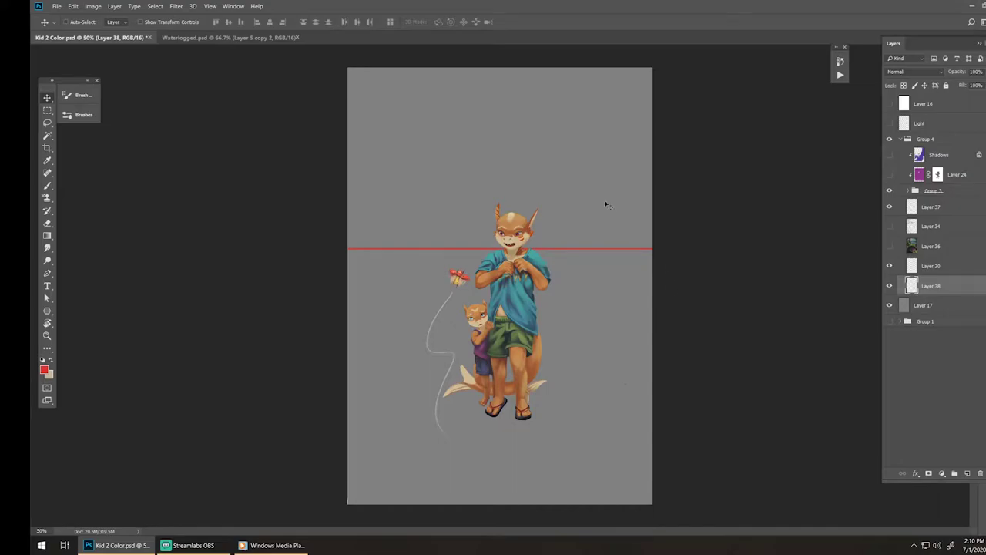
pyautogui.press('b')
pyautogui.moveTo(467, 269); pyautogui.dragTo(449, 264)
pyautogui.hotkey('ctrl', 'z')
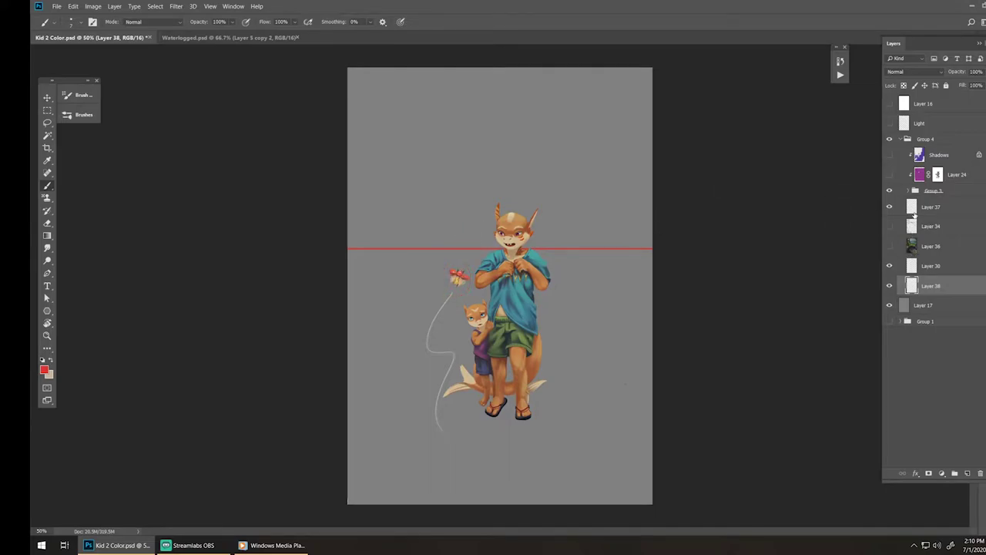
# - Move Layer 38 back to the top of the layer stack, hide it, and show the background on Layer 36
pyautogui.moveTo(946, 283); pyautogui.dragTo(915, 102)
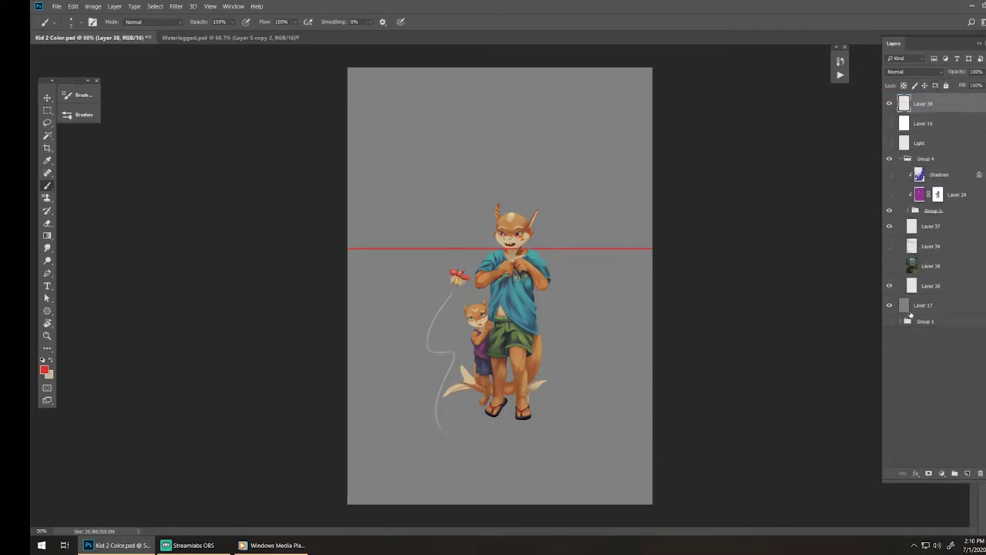
pyautogui.click(890, 104)
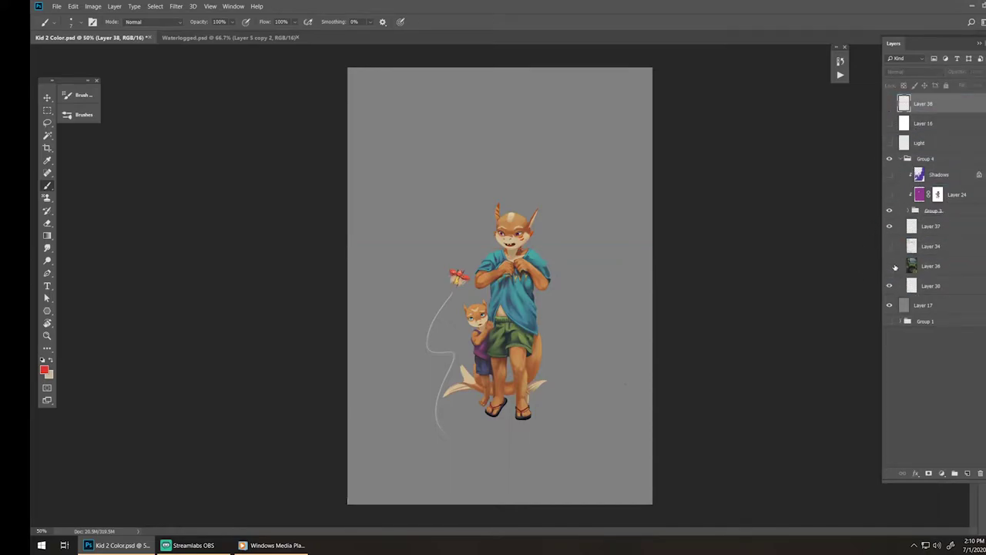
pyautogui.click(891, 266)
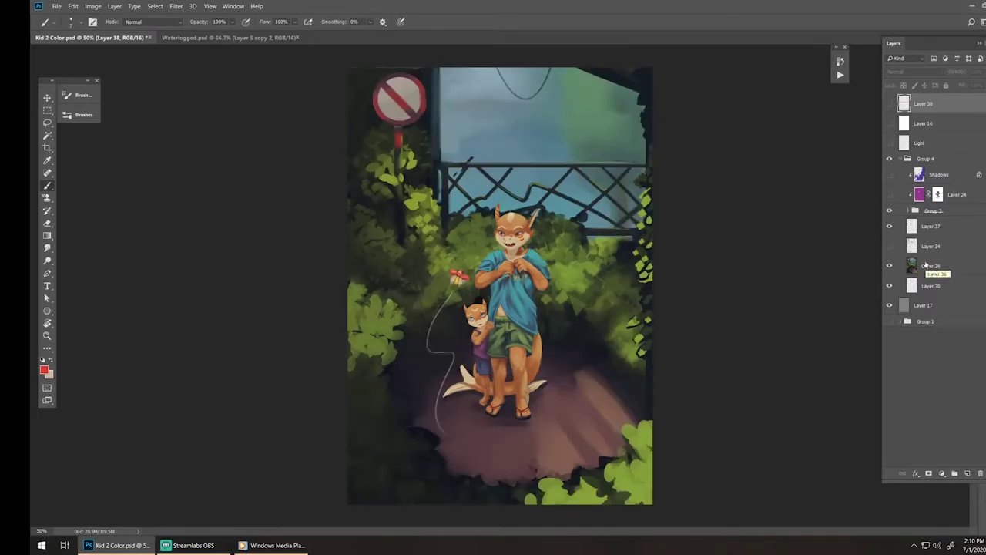
# - Check the red horizontal line against the painted background by toggling the visibility of Layer 38
pyautogui.click(890, 103)
pyautogui.click(890, 103)
pyautogui.click(890, 103)
pyautogui.click(890, 103)
pyautogui.click(890, 103)
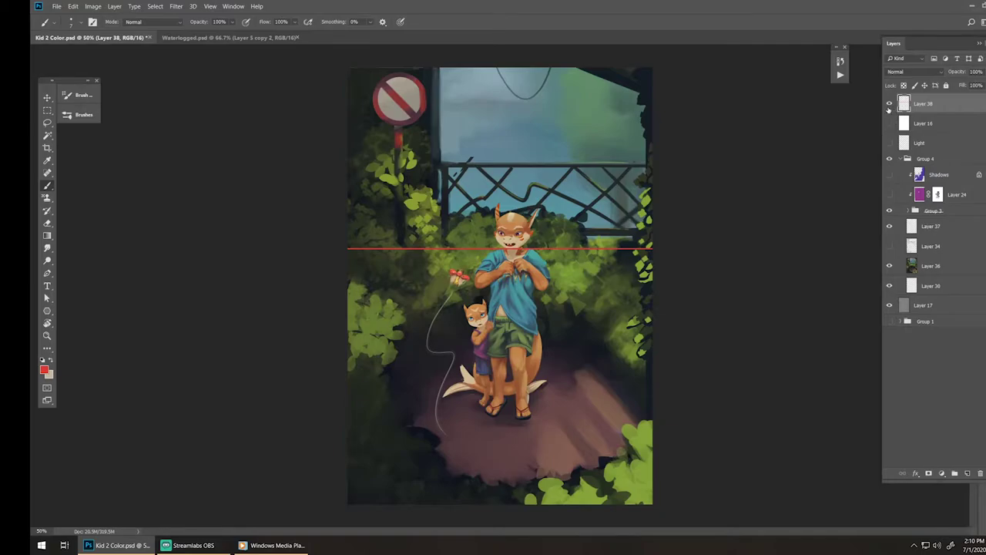
# - Switch to the grayscale view by showing Layer 16 and hiding Layer 38, and add a new layer for annotations
pyautogui.click(890, 123)
pyautogui.click(890, 103)
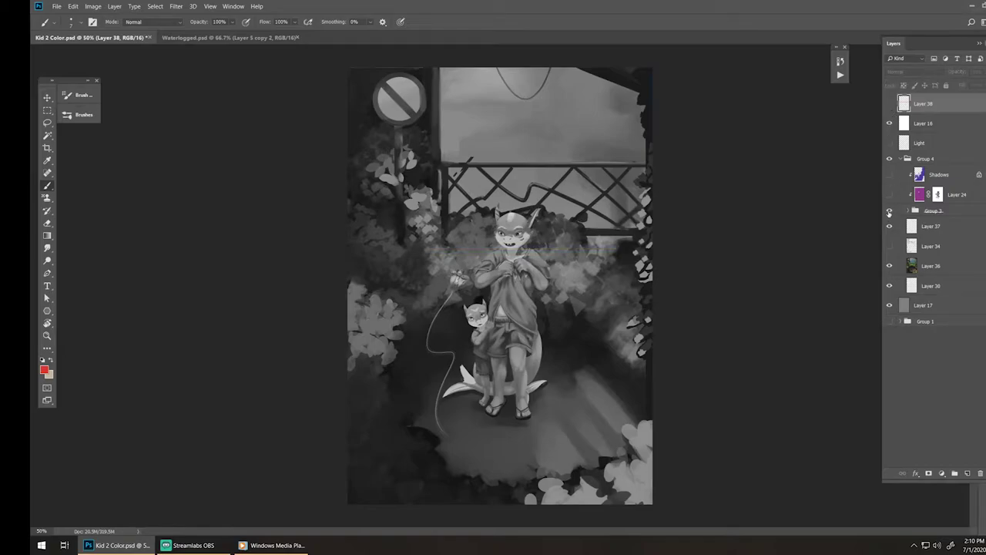
pyautogui.click(534, 207)
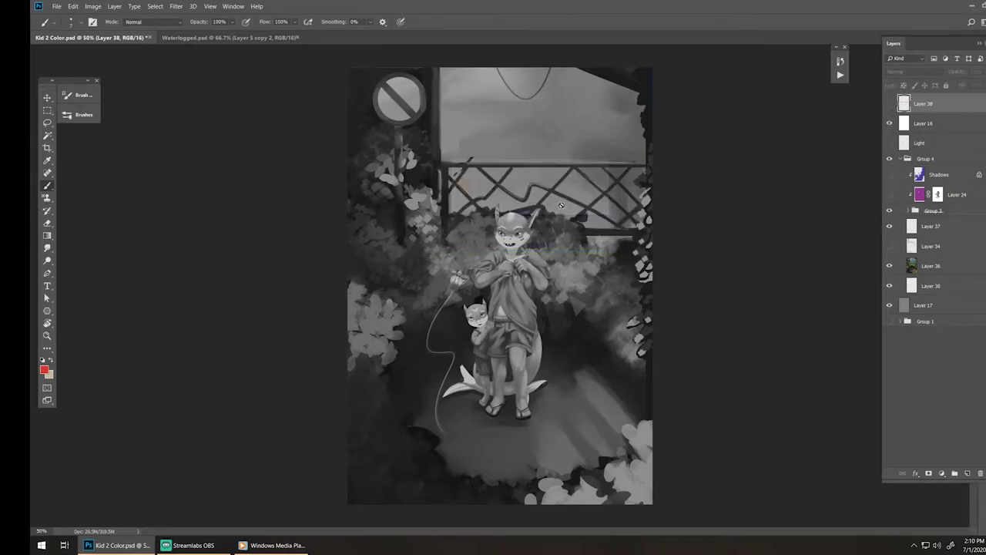
pyautogui.click(968, 473)
# - Circle the tall character's head and the similarly bright foliage patches around the characters in red
pyautogui.moveTo(500, 210); pyautogui.dragTo(524, 227)
pyautogui.moveTo(555, 271); pyautogui.dragTo(559, 269)
pyautogui.moveTo(477, 244); pyautogui.dragTo(464, 258)
pyautogui.moveTo(444, 274); pyautogui.dragTo(447, 275)
pyautogui.moveTo(628, 325); pyautogui.dragTo(611, 330)
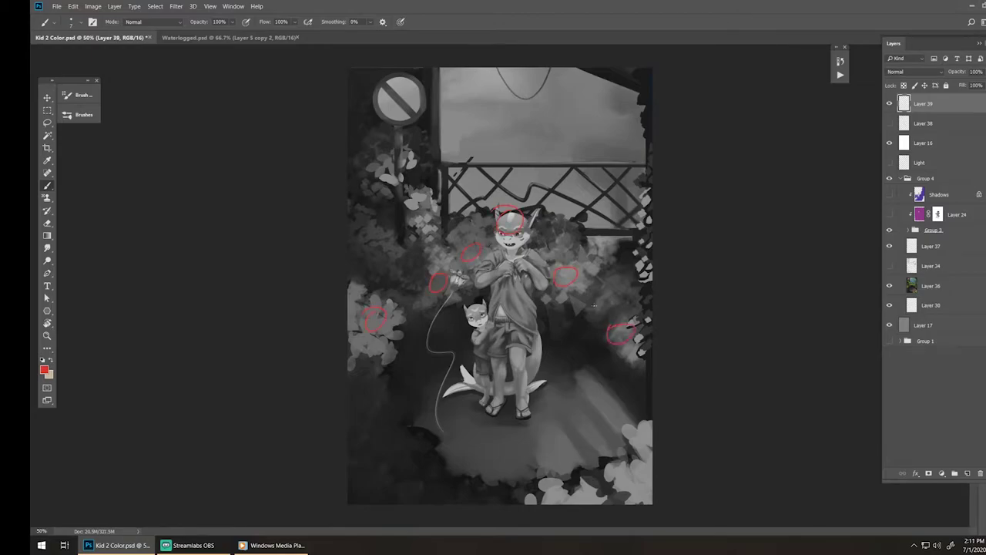
pyautogui.moveTo(423, 197); pyautogui.dragTo(414, 199)
# - Undo the red circles around the head and foliage patches
pyautogui.hotkey('ctrl', 'z')
pyautogui.hotkey('ctrl', 'z')
pyautogui.hotkey('ctrl', 'z')
pyautogui.hotkey('ctrl', 'z')
pyautogui.hotkey('ctrl', 'z')
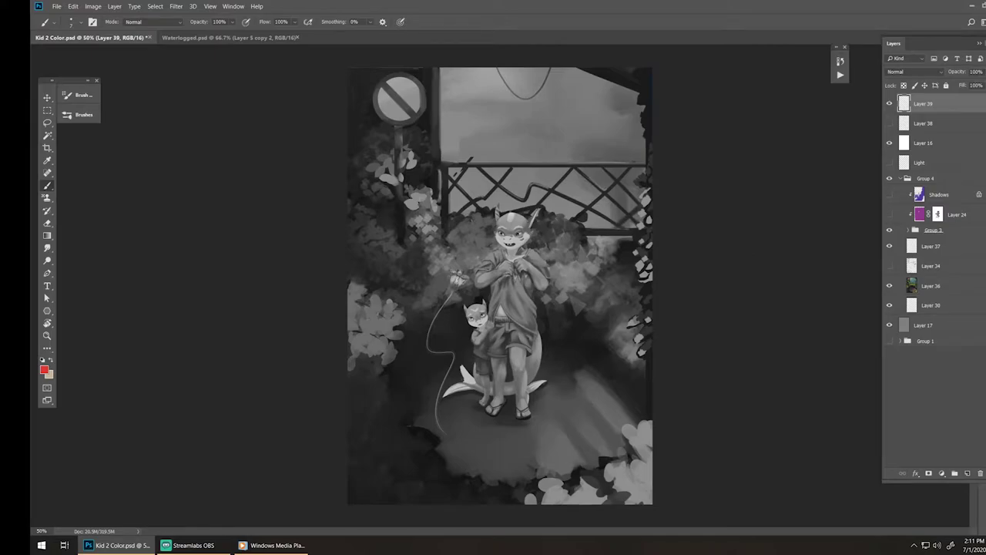
# - Circle the bright leaves around the sign post and the vines on the right edge, with arrows marking where they pull attention
pyautogui.moveTo(413, 209)
pyautogui.mouseDown()
pyautogui.moveTo(411, 195)
pyautogui.moveTo(379, 174)
pyautogui.moveTo(416, 174)
pyautogui.moveTo(407, 144)
pyautogui.moveTo(373, 164)
pyautogui.moveTo(381, 148)
pyautogui.mouseUp()
pyautogui.moveTo(524, 98)
pyautogui.mouseDown()
pyautogui.moveTo(461, 134)
pyautogui.moveTo(490, 124)
pyautogui.mouseUp()
pyautogui.moveTo(461, 133); pyautogui.dragTo(479, 111)
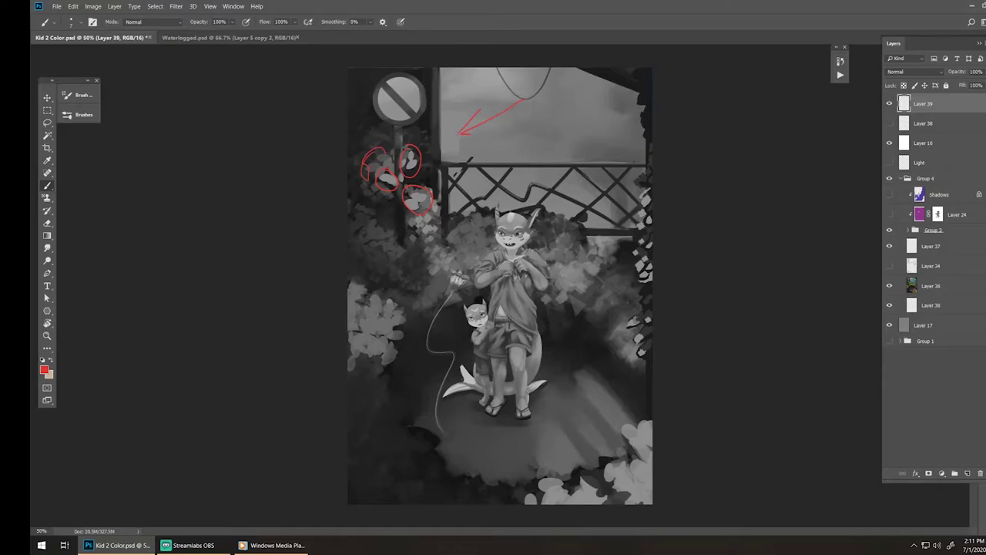
pyautogui.moveTo(649, 188)
pyautogui.mouseDown()
pyautogui.moveTo(628, 220)
pyautogui.moveTo(645, 241)
pyautogui.mouseUp()
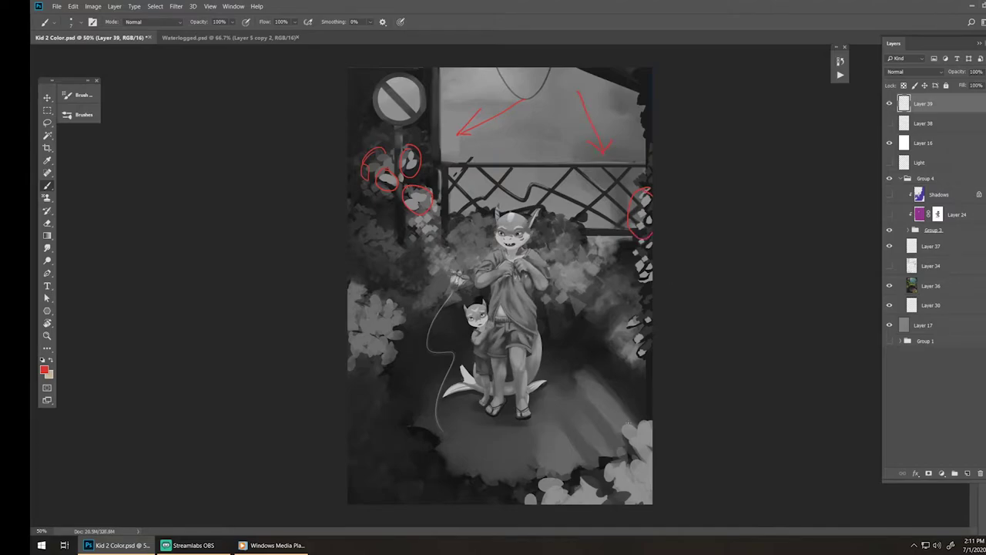
# - Outline the lower-right foreground leaves and the bushes beside the tall character, adding arrows on the path and near the railing
pyautogui.moveTo(644, 423); pyautogui.dragTo(606, 501)
pyautogui.moveTo(588, 458)
pyautogui.mouseDown()
pyautogui.moveTo(591, 428)
pyautogui.moveTo(571, 439)
pyautogui.mouseUp()
pyautogui.moveTo(616, 376); pyautogui.dragTo(594, 378)
pyautogui.moveTo(608, 204); pyautogui.dragTo(590, 244)
pyautogui.moveTo(466, 229); pyautogui.dragTo(443, 280)
pyautogui.moveTo(557, 263); pyautogui.dragTo(598, 275)
# - Outline the left leafy bush, replace its arrow with one pointing toward the characters, and delete the annotation layer
pyautogui.moveTo(367, 299); pyautogui.dragTo(365, 302)
pyautogui.moveTo(410, 256)
pyautogui.mouseDown()
pyautogui.moveTo(384, 289)
pyautogui.moveTo(398, 285)
pyautogui.mouseUp()
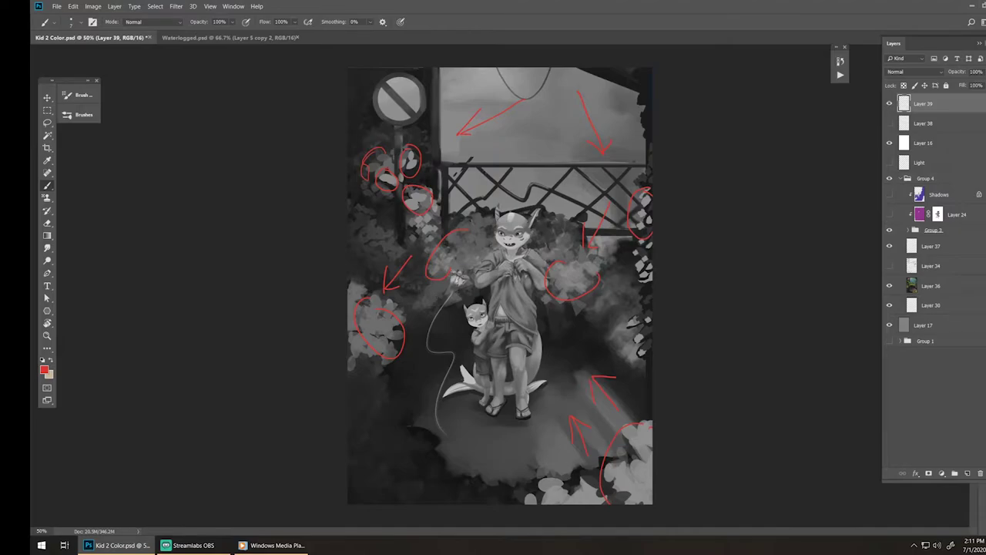
pyautogui.hotkey('ctrl', 'z')
pyautogui.moveTo(401, 274); pyautogui.dragTo(461, 326)
pyautogui.hotkey('ctrl', 'e')
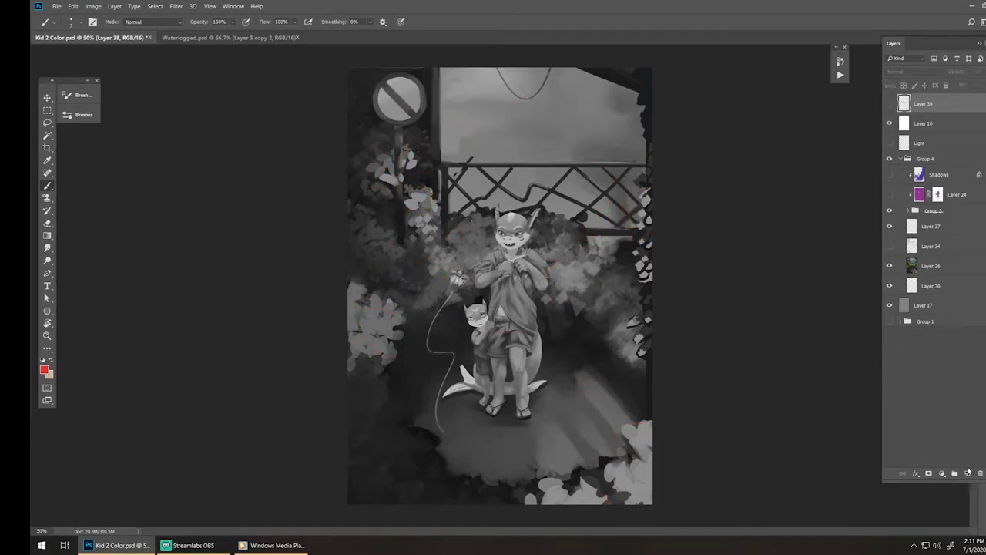
# - Add a new layer and draw small red arrows and strokes on the ground around the characters
pyautogui.click(968, 471)
pyautogui.moveTo(517, 455)
pyautogui.mouseDown()
pyautogui.moveTo(498, 445)
pyautogui.moveTo(500, 454)
pyautogui.mouseUp()
pyautogui.moveTo(566, 373); pyautogui.dragTo(544, 322)
pyautogui.moveTo(421, 383); pyautogui.dragTo(435, 374)
# - Undo the red arrows and strokes on the ground around the characters
pyautogui.hotkey('ctrl', 'alt', 'z')
pyautogui.hotkey('ctrl', 'alt', 'z')
pyautogui.hotkey('ctrl', 'alt', 'z')
pyautogui.hotkey('ctrl', 'alt', 'z')
pyautogui.hotkey('ctrl', 'alt', 'z')
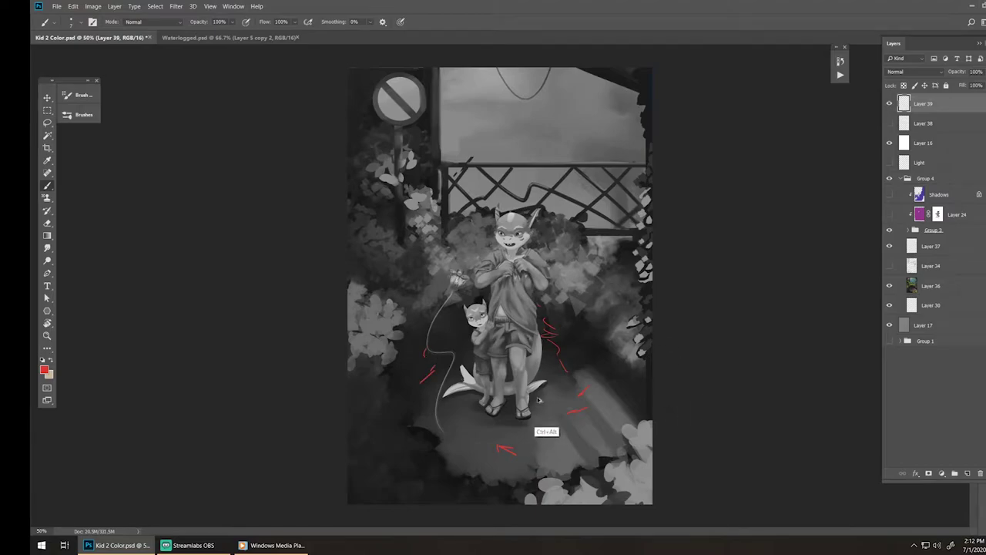
pyautogui.hotkey('ctrl', 'alt', 'z')
pyautogui.hotkey('ctrl', 'alt', 'z')
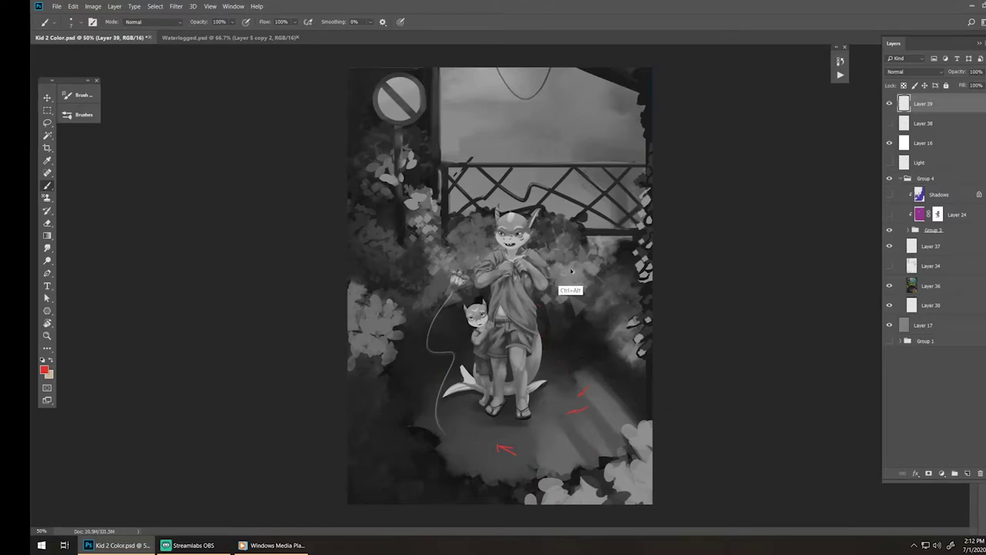
pyautogui.hotkey('ctrl', 'alt', 'z')
# - Draw a downward arrow in the sky and a red horizontal line along the fence's top rail
pyautogui.moveTo(478, 71)
pyautogui.mouseDown()
pyautogui.moveTo(479, 121)
pyautogui.moveTo(490, 117)
pyautogui.mouseUp()
pyautogui.hotkey('ctrl', 'alt', 'z')
pyautogui.hotkey('ctrl', 'alt', 'z')
pyautogui.moveTo(466, 116); pyautogui.dragTo(470, 140)
pyautogui.moveTo(441, 162)
pyautogui.mouseDown()
pyautogui.moveTo(541, 163)
pyautogui.moveTo(660, 185)
pyautogui.mouseUp()
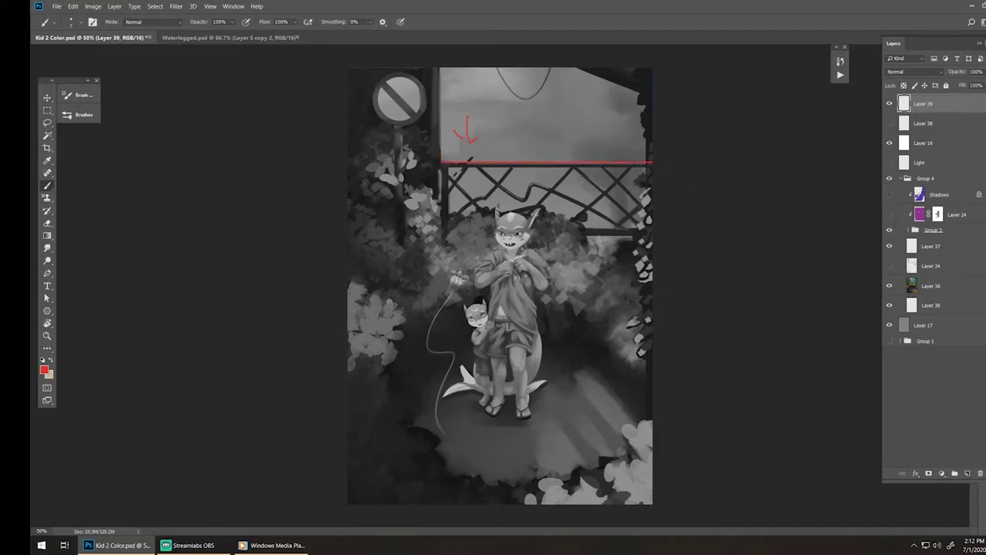
# - Highlight the top of the tall character's head and the shoulders in red, and add a second arrow toward the fence
pyautogui.moveTo(498, 218); pyautogui.dragTo(513, 213)
pyautogui.moveTo(496, 251); pyautogui.dragTo(483, 263)
pyautogui.moveTo(466, 309); pyautogui.dragTo(481, 305)
pyautogui.hotkey('ctrl', 'z')
pyautogui.press('e')
pyautogui.moveTo(475, 303)
pyautogui.mouseDown()
pyautogui.moveTo(455, 278)
pyautogui.moveTo(470, 305)
pyautogui.mouseUp()
pyautogui.press('b')
pyautogui.moveTo(571, 99); pyautogui.dragTo(561, 138)
# - Try two traced boundaries for the dark foreground framing the path, undo them, and delete the annotation layer
pyautogui.moveTo(521, 430); pyautogui.dragTo(493, 505)
pyautogui.hotkey('ctrl', 'z')
pyautogui.moveTo(654, 402)
pyautogui.mouseDown()
pyautogui.moveTo(495, 471)
pyautogui.moveTo(423, 335)
pyautogui.moveTo(354, 287)
pyautogui.mouseUp()
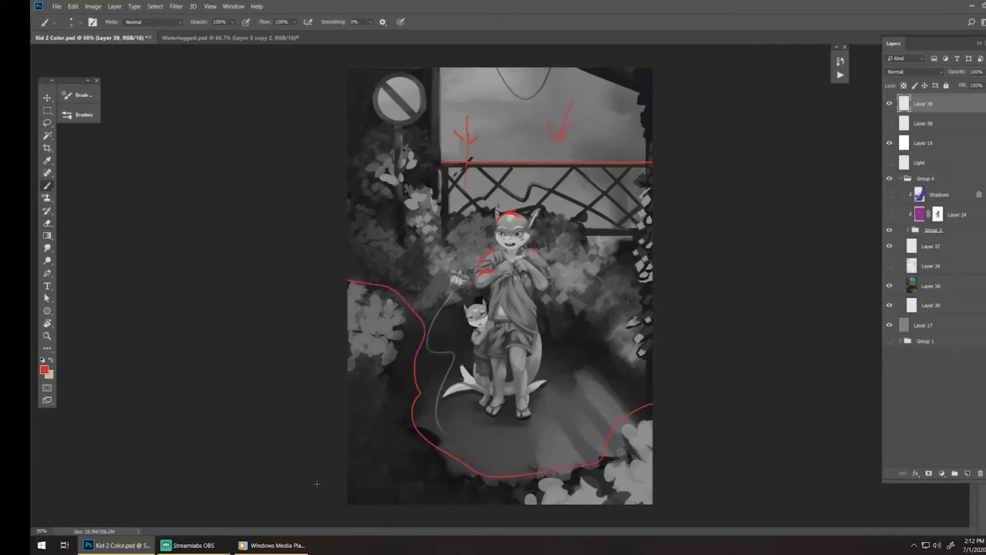
pyautogui.hotkey('ctrl', 'z')
pyautogui.moveTo(380, 354)
pyautogui.mouseDown()
pyautogui.moveTo(394, 395)
pyautogui.moveTo(519, 499)
pyautogui.moveTo(651, 434)
pyautogui.mouseUp()
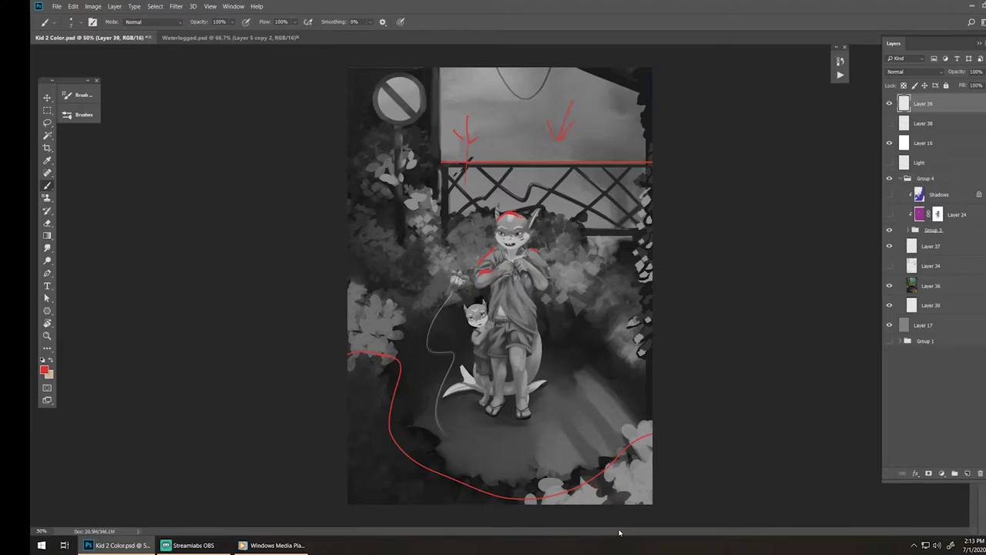
pyautogui.hotkey('ctrl', 'z')
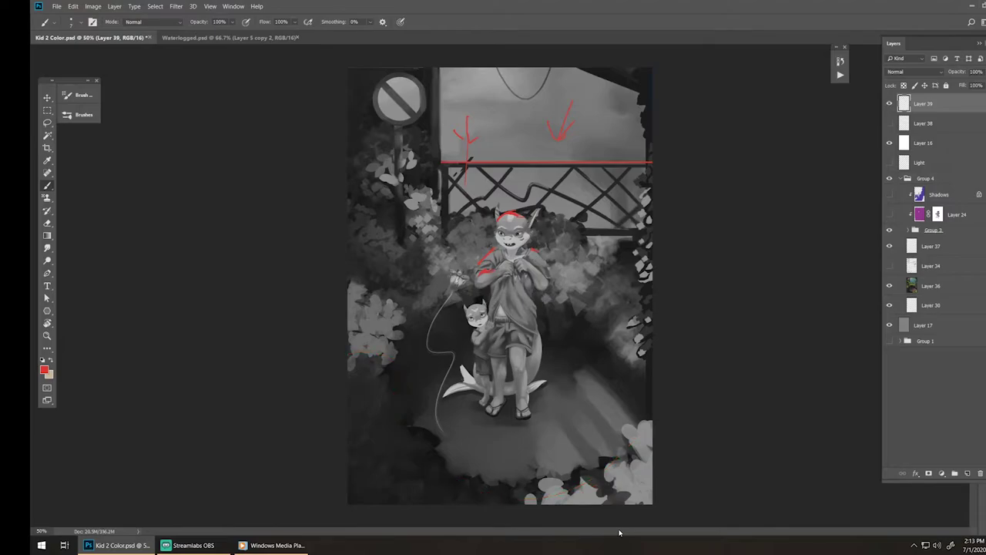
pyautogui.press('Delete')
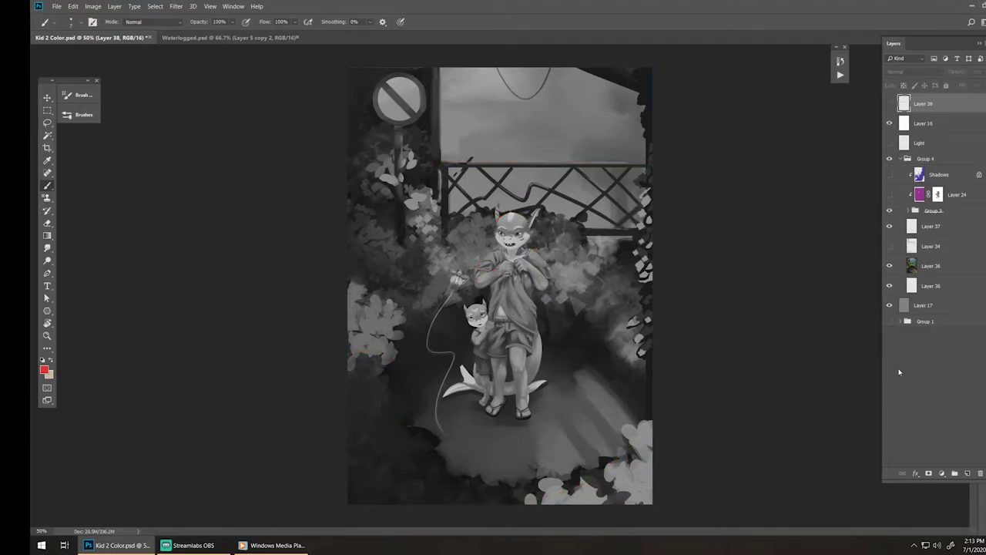
pyautogui.hotkey('ctrl', 'z')
# - Add a new layer, return to the colour view by hiding Layer 16, and outline the tall character's legs in red
pyautogui.click(969, 473)
pyautogui.click(888, 142)
pyautogui.moveTo(515, 358); pyautogui.dragTo(523, 387)
pyautogui.moveTo(510, 354); pyautogui.dragTo(497, 361)
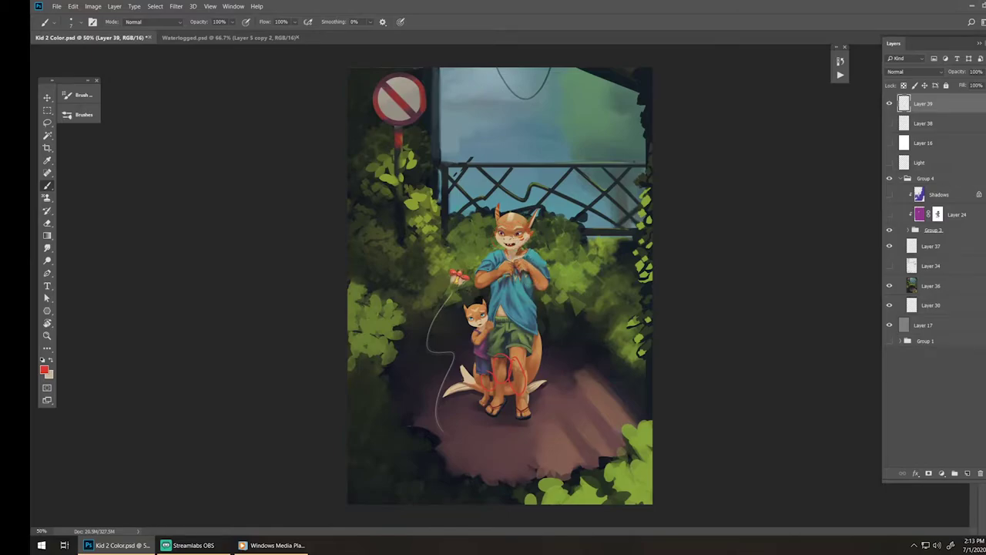
# - Mark the area around the tall character's eyes in a close-up view and undo the mark
pyautogui.press('z')
pyautogui.click(502, 238)
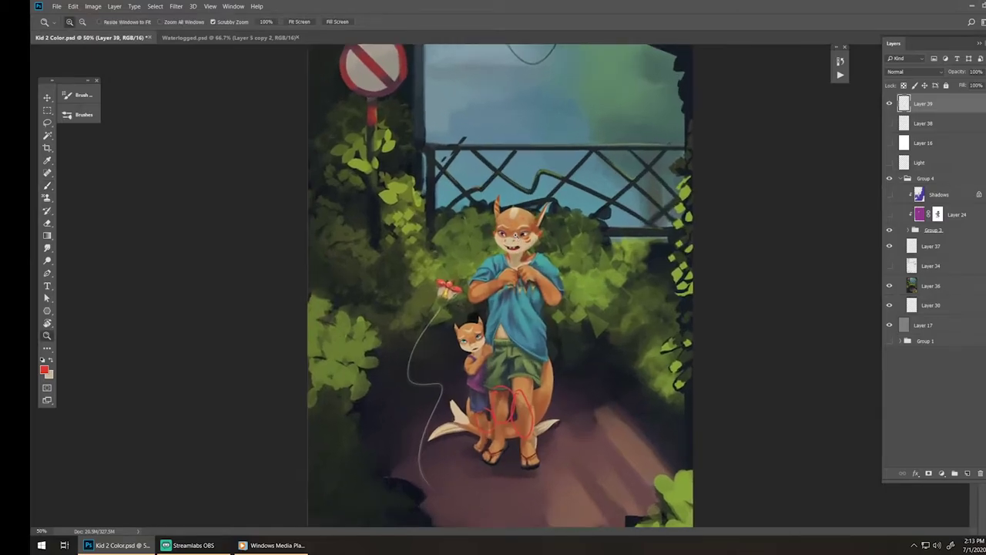
pyautogui.click(502, 238)
pyautogui.press('b')
pyautogui.moveTo(505, 231)
pyautogui.mouseDown()
pyautogui.moveTo(505, 255)
pyautogui.moveTo(518, 231)
pyautogui.mouseUp()
pyautogui.hotkey('ctrl', 'z')
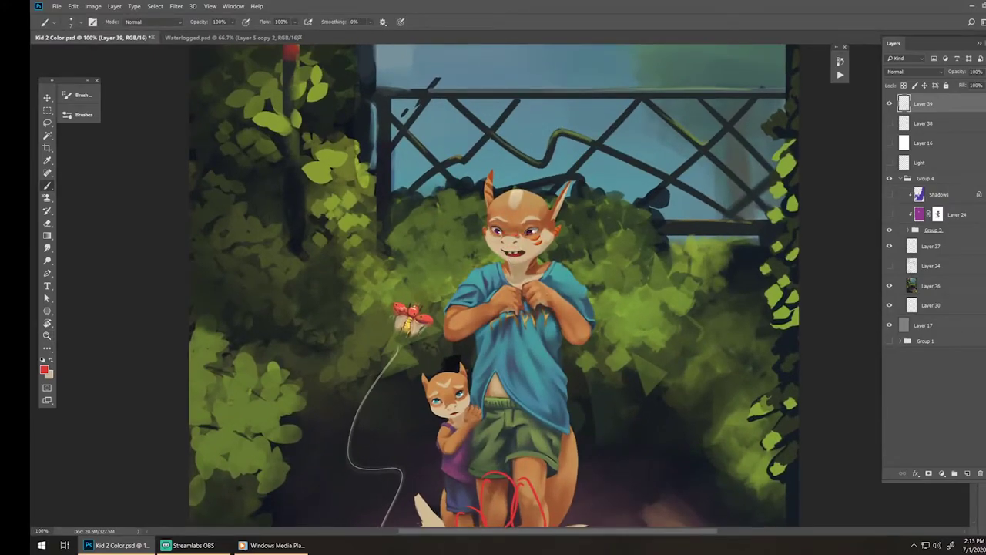
pyautogui.press('z')
pyautogui.moveTo(530, 238)
pyautogui.mouseDown()
pyautogui.moveTo(498, 284)
pyautogui.moveTo(510, 242)
pyautogui.mouseUp()
pyautogui.press('b')
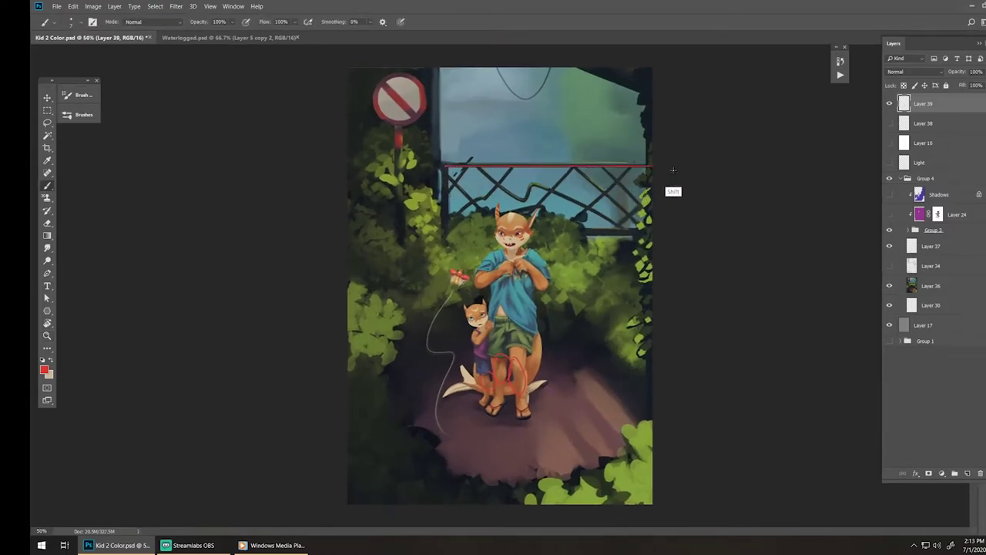
# - Try straight red guide lines along the fence's left post and top rail, and delete the annotation layer
pyautogui.click(446, 165)
pyautogui.keyDown('shift'); pyautogui.click(446, 228); pyautogui.keyUp('shift')
pyautogui.hotkey('ctrl', 'z')
pyautogui.click(444, 165)
pyautogui.keyDown('shift'); pyautogui.click(639, 165); pyautogui.keyUp('shift')
pyautogui.hotkey('ctrl', 'z')
pyautogui.press('Delete')
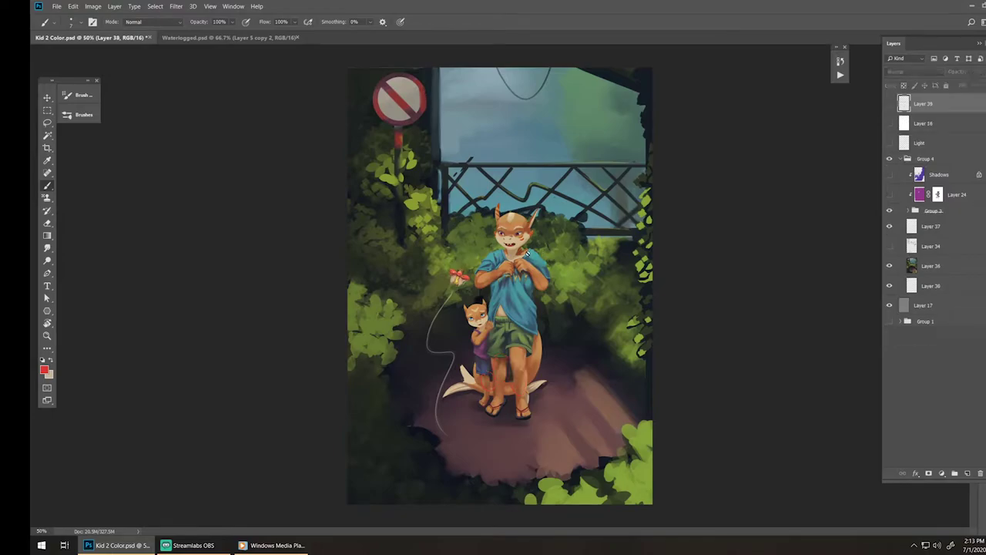
# - Add a new layer and draw a red arrow pointing at the road sign, discarding the outline around it
pyautogui.click(967, 473)
pyautogui.moveTo(477, 111)
pyautogui.mouseDown()
pyautogui.moveTo(445, 116)
pyautogui.moveTo(453, 126)
pyautogui.moveTo(444, 115)
pyautogui.mouseUp()
pyautogui.moveTo(407, 72); pyautogui.dragTo(373, 85)
pyautogui.hotkey('ctrl', 'z')
pyautogui.hotkey('ctrl', 'z')
# - Draw straight vertical red lines along the sign's post and undo the marks around the sign
pyautogui.moveTo(398, 126); pyautogui.dragTo(393, 236)
pyautogui.hotkey('ctrl', 'z')
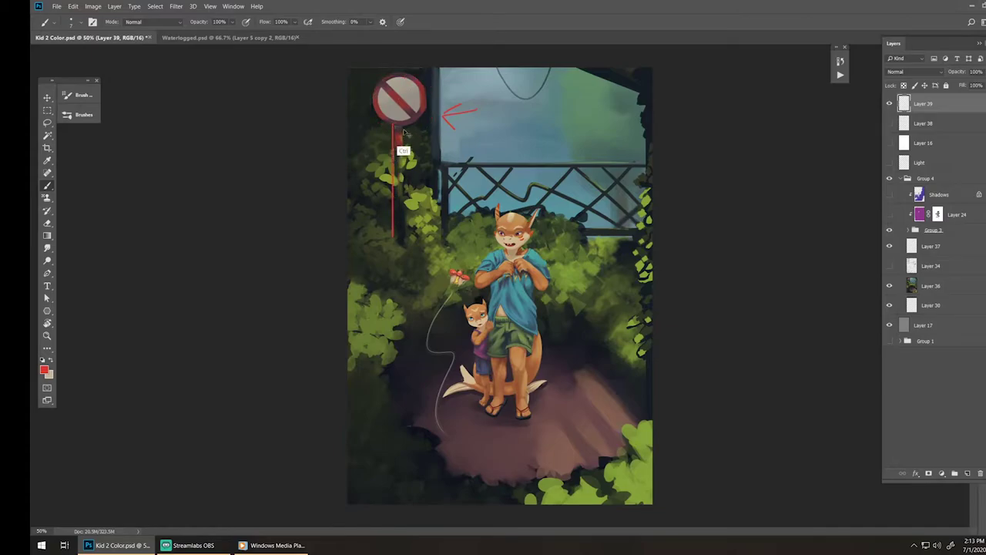
pyautogui.moveTo(402, 128); pyautogui.dragTo(402, 231)
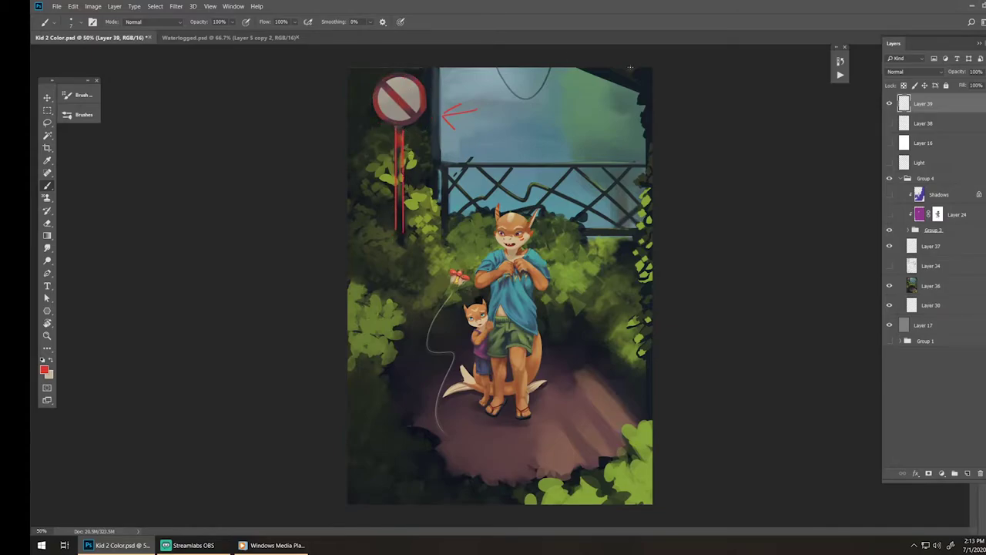
pyautogui.hotkey('ctrl', 'alt', 'z')
pyautogui.hotkey('ctrl', 'alt', 'z')
pyautogui.hotkey('ctrl', 'alt', 'z')
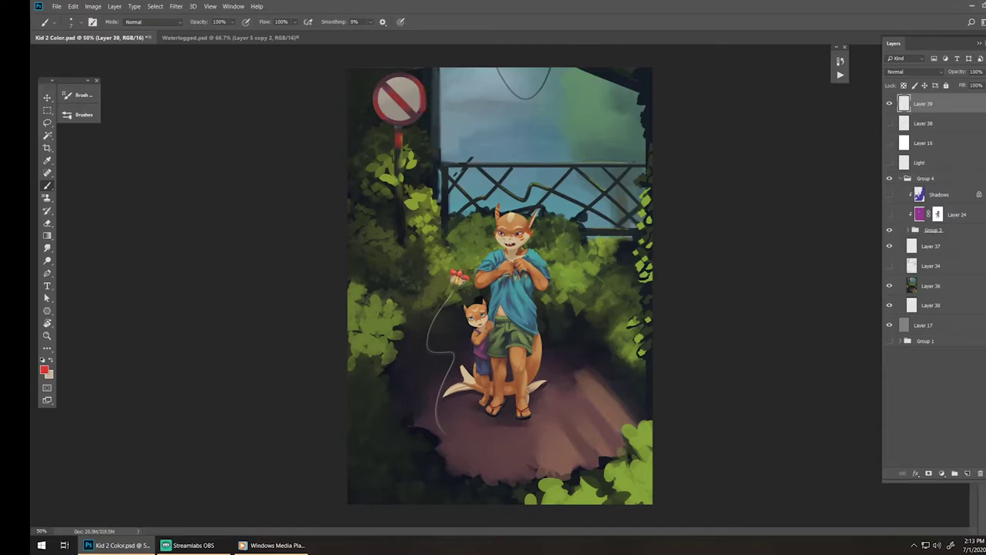
# - Draw straight red guide lines along the fence's left post, its top rail and the sloping roof edge
pyautogui.moveTo(438, 75); pyautogui.dragTo(426, 240)
pyautogui.moveTo(441, 161); pyautogui.dragTo(667, 161)
pyautogui.moveTo(623, 230); pyautogui.dragTo(479, 228)
pyautogui.hotkey('ctrl', 'z')
pyautogui.hotkey('ctrl', 'z')
pyautogui.hotkey('ctrl', 'z')
pyautogui.moveTo(440, 164); pyautogui.dragTo(710, 184)
pyautogui.moveTo(583, 67); pyautogui.dragTo(653, 103)
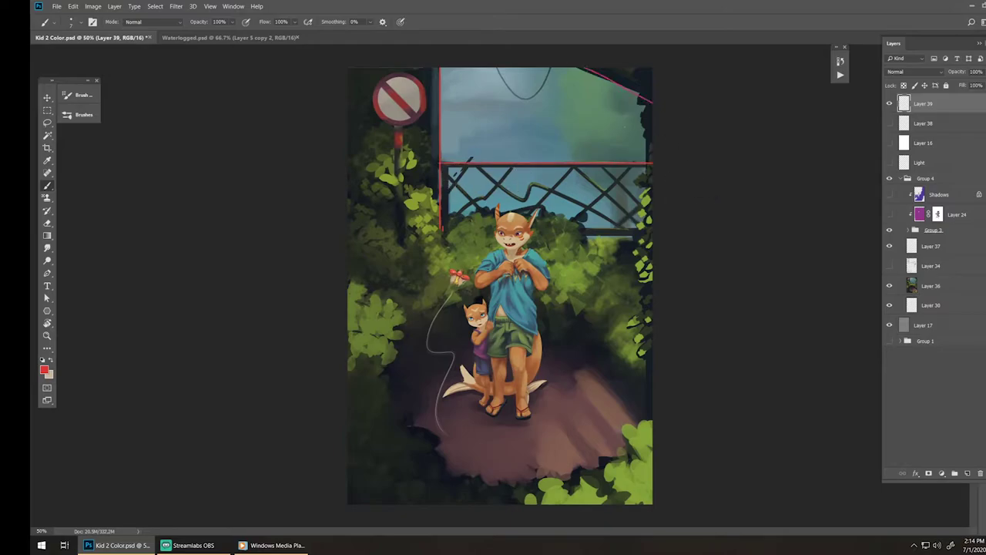
# - Draw straight vertical red lines along the painting's right-hand wall and the sign's post, undoing the stray marks
pyautogui.click(640, 69)
pyautogui.keyDown('shift'); pyautogui.click(641, 401); pyautogui.keyUp('shift')
pyautogui.hotkey('ctrl', 'z')
pyautogui.moveTo(646, 417); pyautogui.dragTo(648, 401)
pyautogui.keyDown('shift'); pyautogui.click(647, 420); pyautogui.keyUp('shift')
pyautogui.moveTo(394, 125)
pyautogui.mouseDown()
pyautogui.moveTo(395, 239)
pyautogui.moveTo(404, 134)
pyautogui.moveTo(404, 241)
pyautogui.mouseUp()
pyautogui.moveTo(391, 73)
pyautogui.mouseDown()
pyautogui.moveTo(373, 87)
pyautogui.moveTo(420, 111)
pyautogui.moveTo(385, 124)
pyautogui.mouseUp()
pyautogui.hotkey('ctrl', 'z')
pyautogui.hotkey('ctrl', 'z')
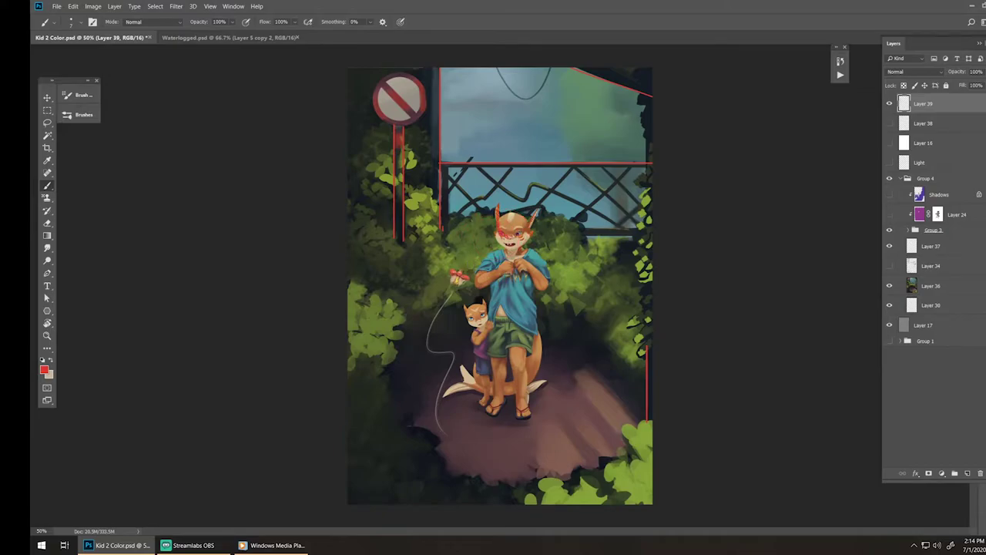
# - Mark the tall character's ears and eyes in red and circle the road sign
pyautogui.moveTo(501, 215); pyautogui.dragTo(499, 229)
pyautogui.hotkey('ctrl', 'alt')
pyautogui.hotkey('ctrl', 'z')
pyautogui.moveTo(420, 84)
pyautogui.mouseDown()
pyautogui.moveTo(371, 90)
pyautogui.moveTo(397, 70)
pyautogui.mouseUp()
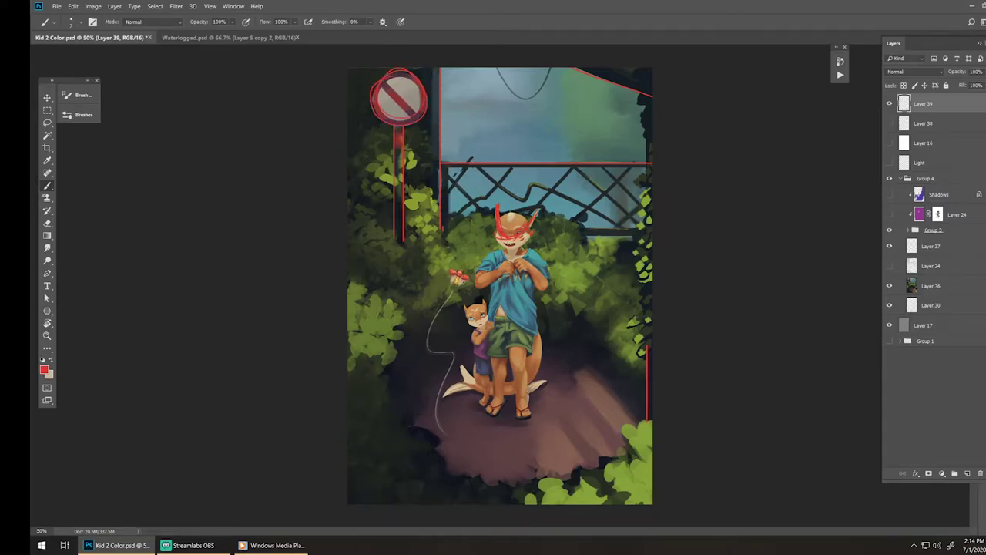
# - Show Layer 38 and the grayscale Layer 16, and outline the sign and the edge beside it in red
pyautogui.click(889, 123)
pyautogui.click(890, 143)
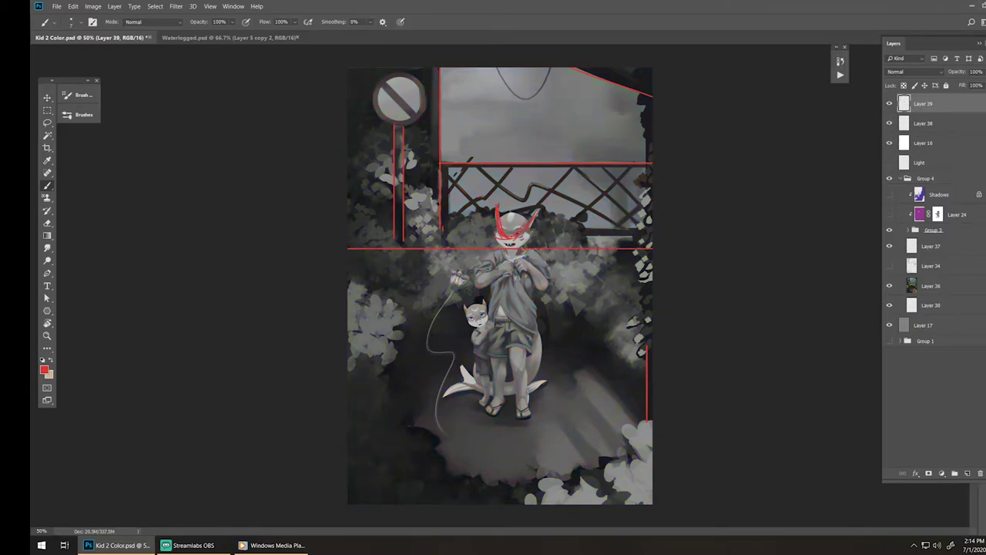
pyautogui.moveTo(482, 131)
pyautogui.mouseDown()
pyautogui.moveTo(444, 131)
pyautogui.moveTo(430, 106)
pyautogui.mouseUp()
pyautogui.hotkey('ctrl', 'z')
pyautogui.moveTo(429, 104)
pyautogui.mouseDown()
pyautogui.moveTo(455, 102)
pyautogui.moveTo(434, 143)
pyautogui.mouseUp()
pyautogui.moveTo(422, 90); pyautogui.dragTo(426, 117)
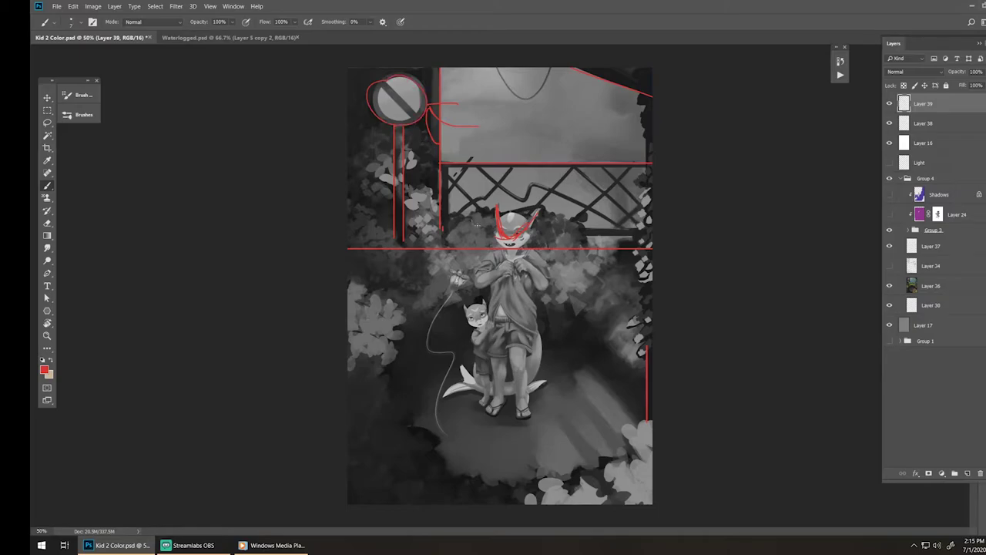
# - Delete annotation layers Layer 39 and Layer 38 and add a new empty layer above Layer 16
pyautogui.press('Delete')
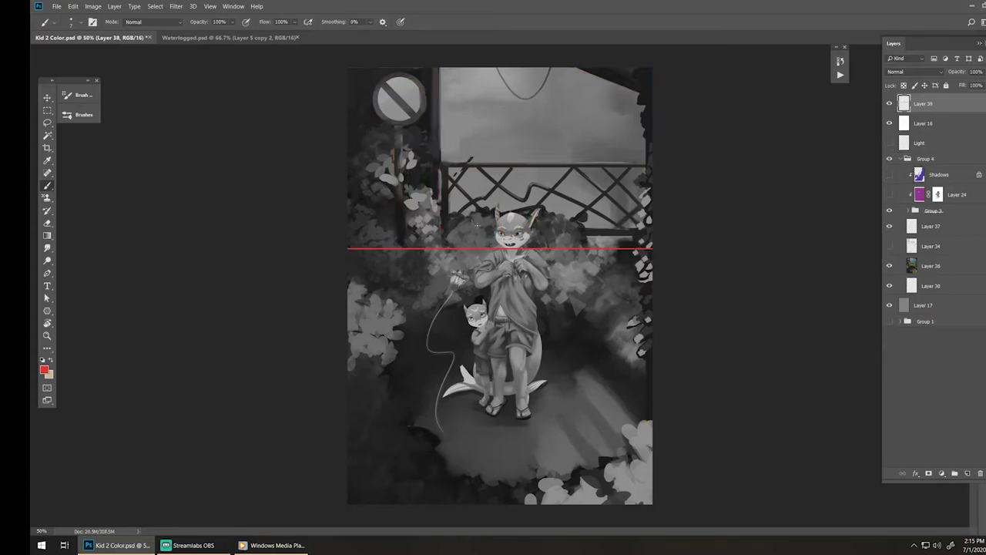
pyautogui.press('Delete')
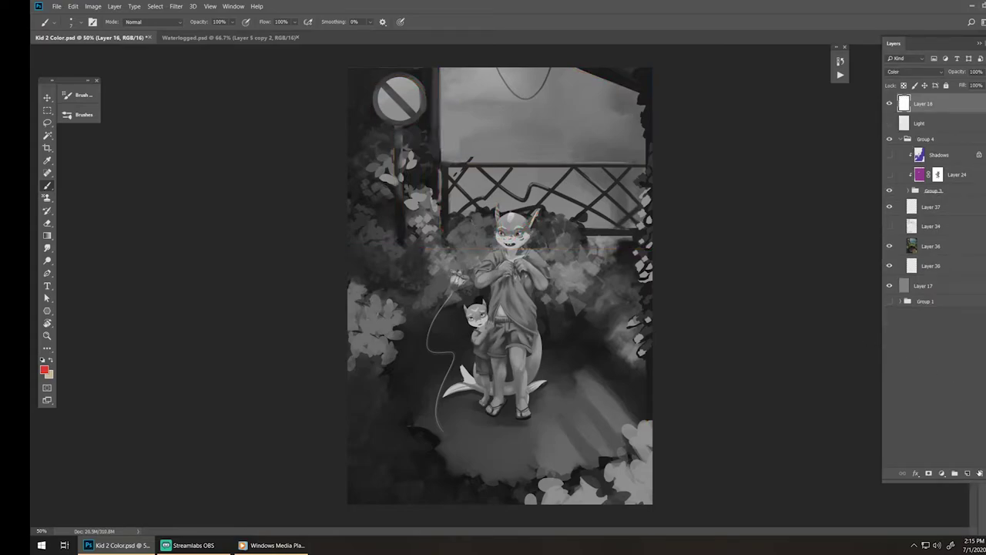
pyautogui.click(968, 473)
# - Sketch temporary red marks over the bushes, beside the string and across the fence, and undo them
pyautogui.hotkey('ctrl', 'z')
pyautogui.moveTo(469, 234)
pyautogui.mouseDown()
pyautogui.moveTo(454, 247)
pyautogui.moveTo(473, 225)
pyautogui.mouseUp()
pyautogui.hotkey('ctrl', 'z')
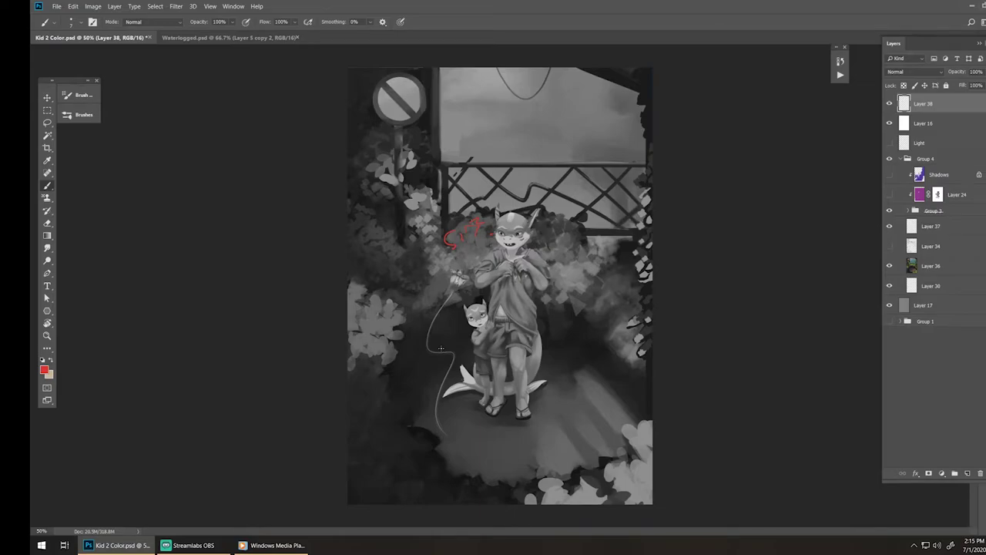
pyautogui.moveTo(414, 308); pyautogui.dragTo(427, 302)
pyautogui.hotkey('ctrl', 'alt', 'z')
pyautogui.hotkey('ctrl', 'alt', 'z')
pyautogui.moveTo(418, 229)
pyautogui.mouseDown()
pyautogui.moveTo(395, 154)
pyautogui.moveTo(402, 111)
pyautogui.moveTo(553, 154)
pyautogui.moveTo(651, 145)
pyautogui.mouseUp()
pyautogui.hotkey('ctrl', 'alt', 'z')
pyautogui.hotkey('ctrl', 'alt', 'z')
# - Hide Layer 16 and the Layer 36 background to examine the characters against plain gray
pyautogui.click(889, 123)
pyautogui.click(890, 266)
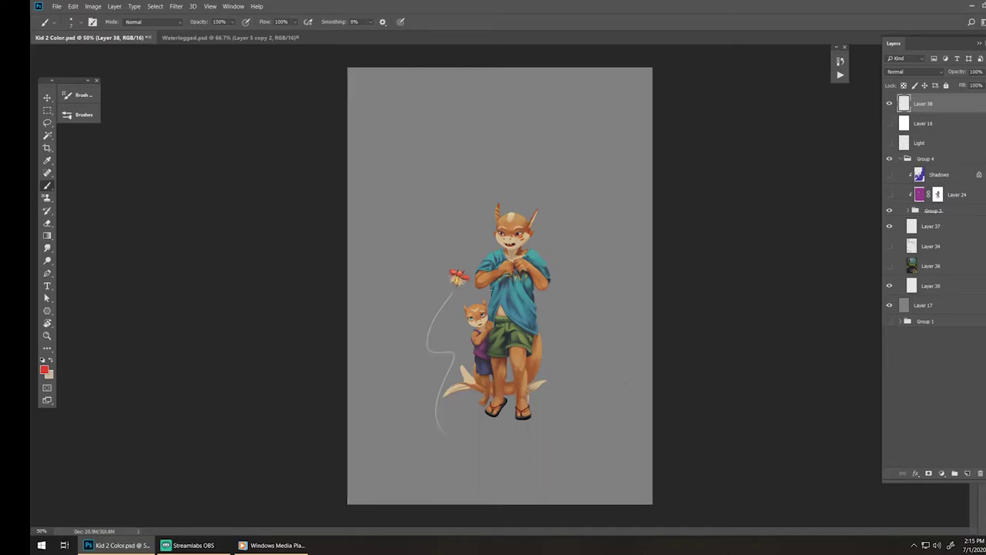
pyautogui.moveTo(419, 379); pyautogui.dragTo(529, 379)
pyautogui.hotkey('ctrl', 'z')
pyautogui.moveTo(443, 354); pyautogui.dragTo(553, 354)
# - Show the Layer 36 background, circle the flower and draw a red arrow from it down to the ground
pyautogui.click(890, 266)
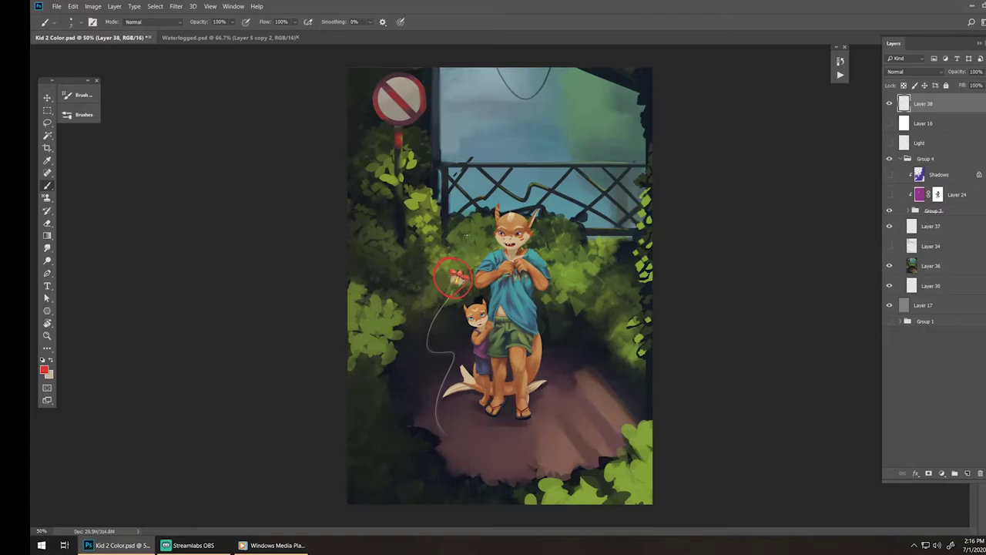
pyautogui.moveTo(432, 290)
pyautogui.mouseDown()
pyautogui.moveTo(458, 419)
pyautogui.moveTo(467, 420)
pyautogui.moveTo(463, 403)
pyautogui.moveTo(454, 425)
pyautogui.moveTo(465, 403)
pyautogui.mouseUp()
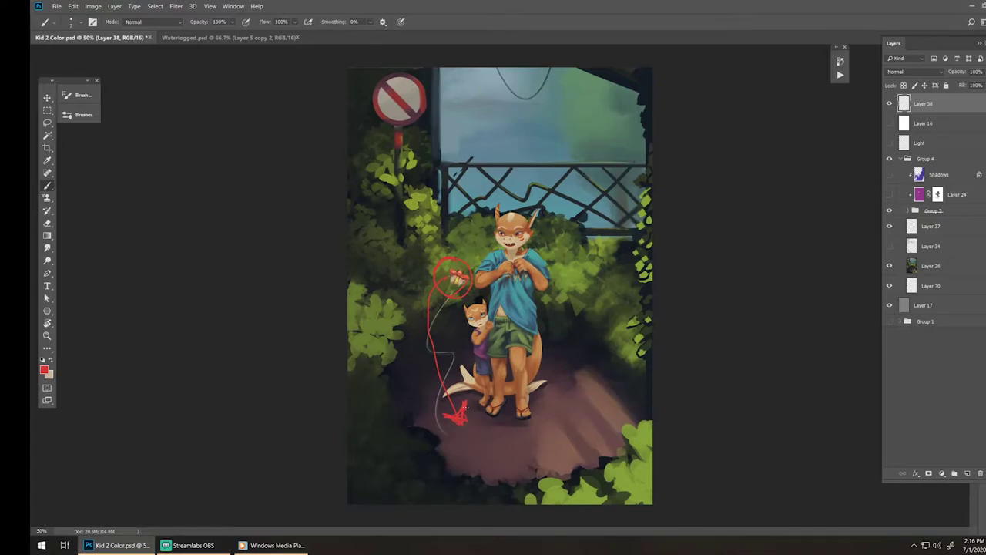
pyautogui.moveTo(454, 430); pyautogui.dragTo(459, 425)
# - Hide the Layer 38 annotations and toggle Layer 16 to compare the colors with the grayscale values
pyautogui.click(890, 104)
pyautogui.click(889, 105)
pyautogui.click(890, 105)
pyautogui.click(890, 123)
pyautogui.click(890, 125)
pyautogui.click(889, 127)
pyautogui.click(889, 126)
pyautogui.click(889, 125)
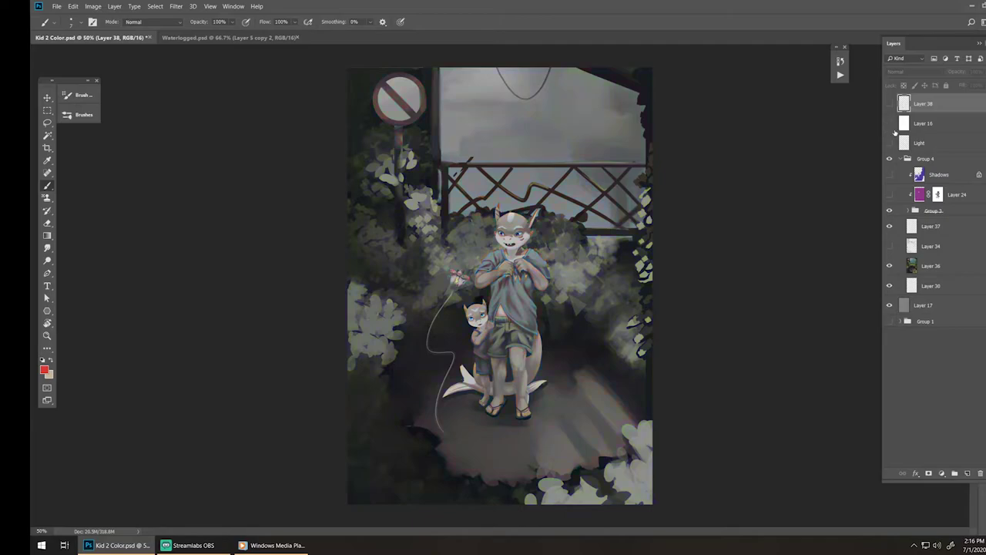
# - Move Layer 16 above Layer 38 and toggle its visibility to check the grayscale view
pyautogui.click(934, 122)
pyautogui.moveTo(934, 120); pyautogui.dragTo(933, 102)
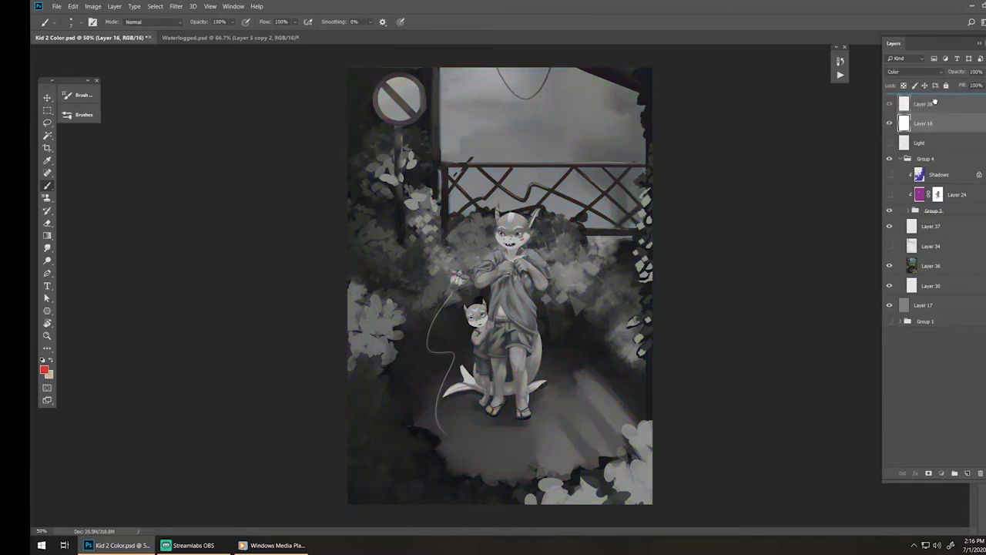
pyautogui.click(890, 104)
pyautogui.click(891, 106)
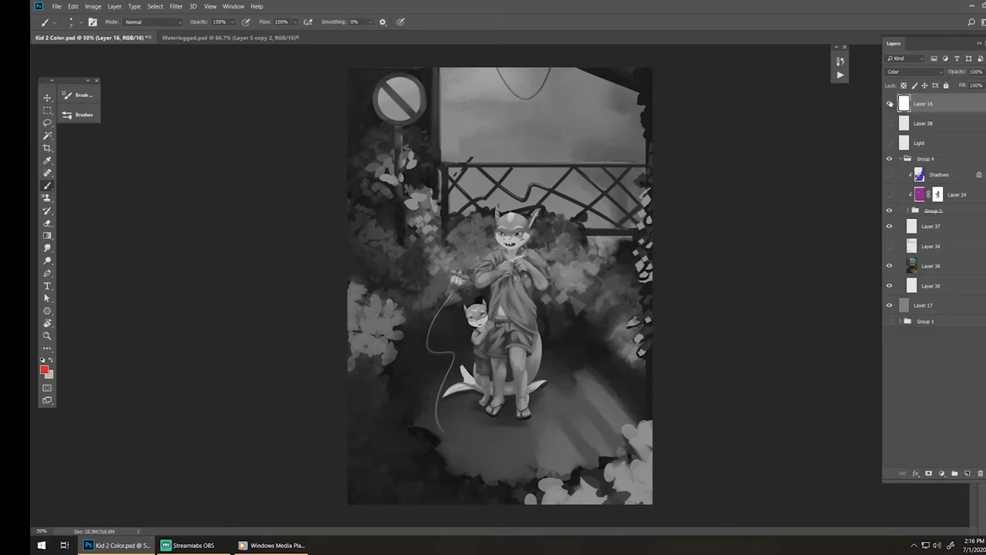
# - Switch Layer 16's blend mode to Normal and back to Color
pyautogui.click(916, 73)
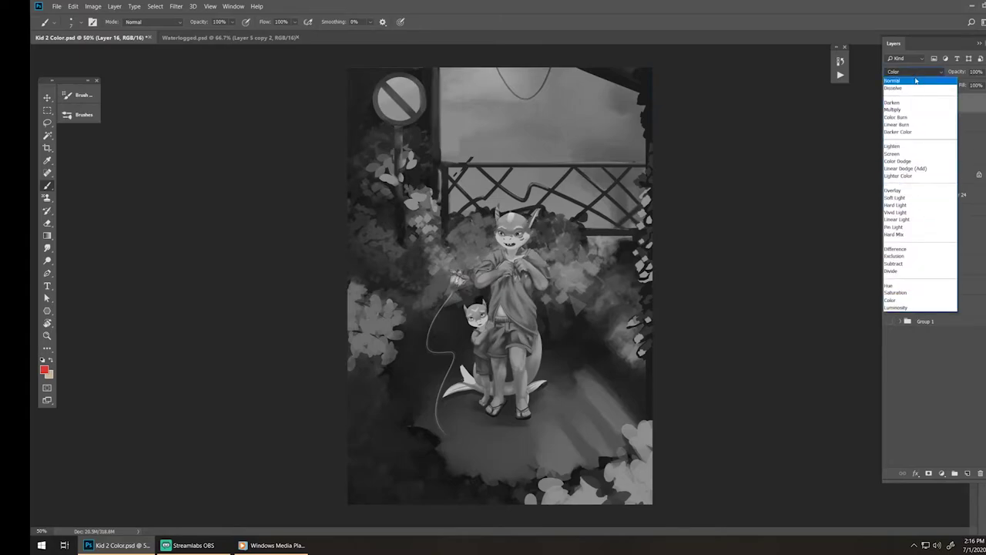
pyautogui.click(920, 81)
pyautogui.click(919, 75)
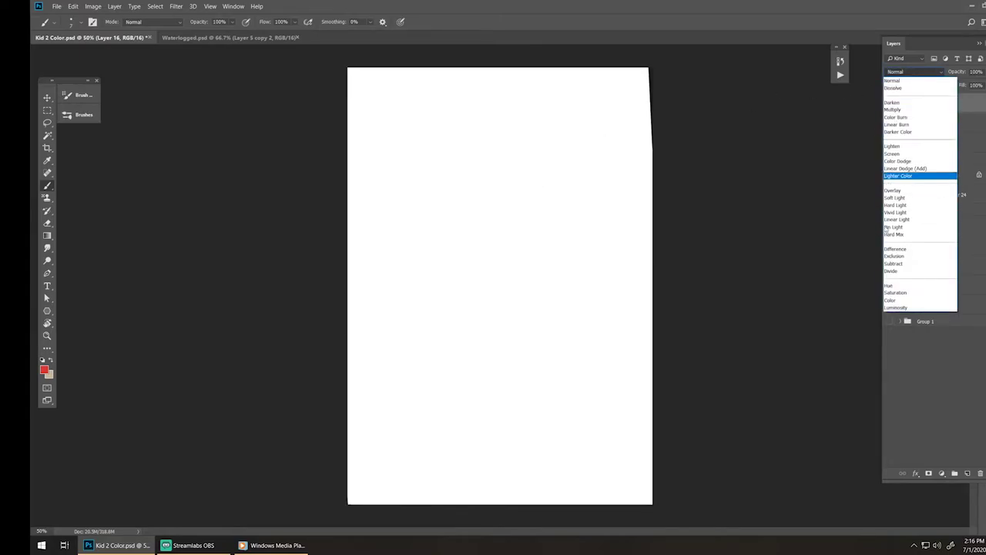
pyautogui.click(901, 302)
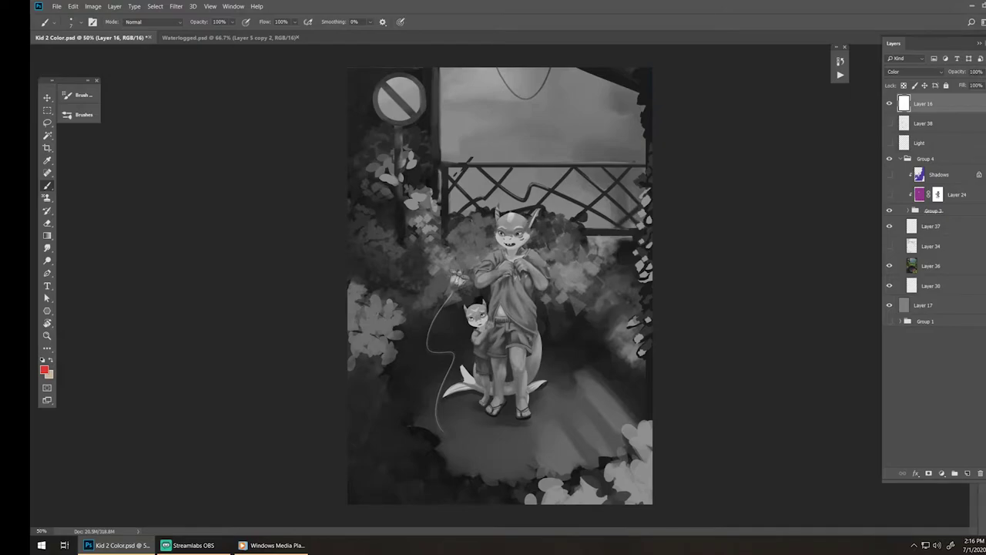
# - Add a new layer between Layer 38 and Layer 16
pyautogui.click(925, 144)
pyautogui.click(925, 124)
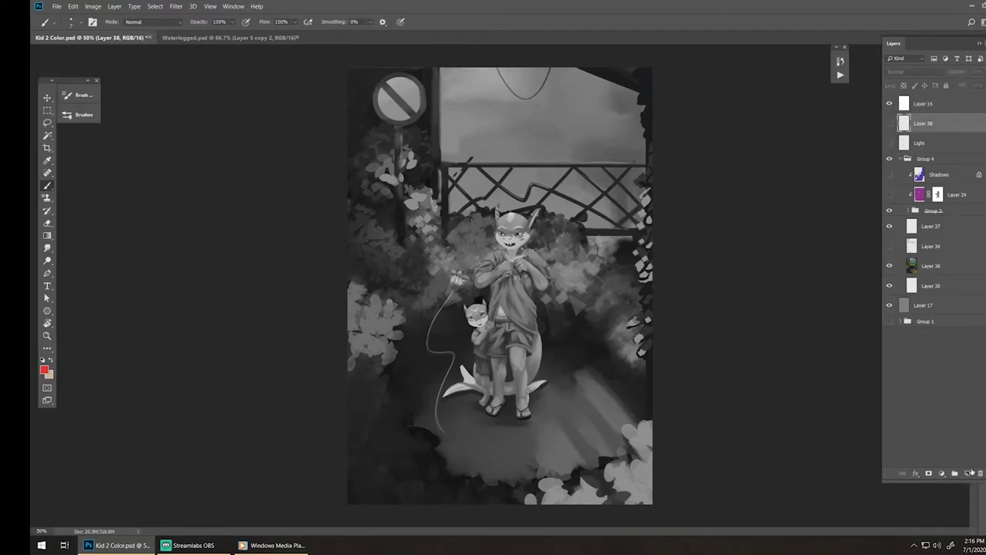
pyautogui.click(968, 473)
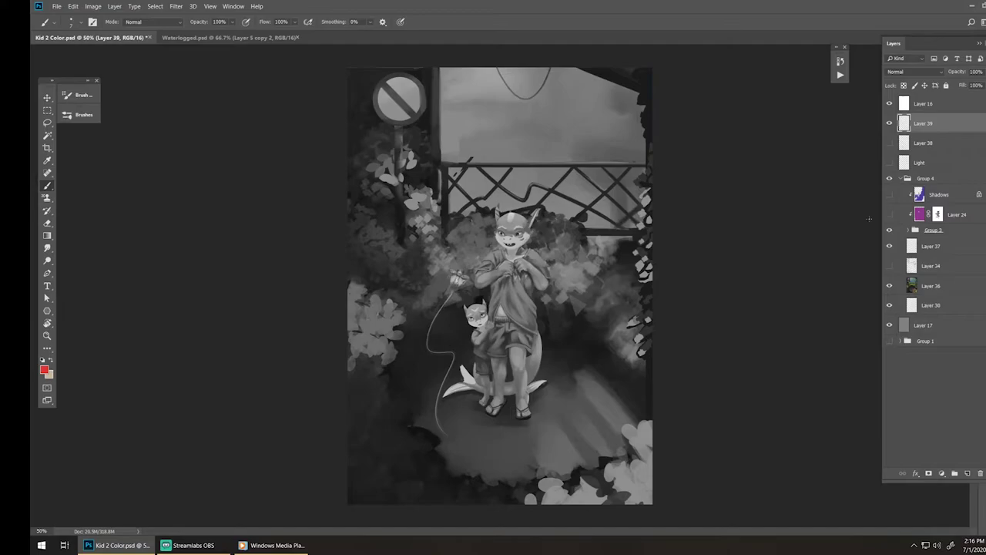
# - Set the Eyedropper to sample the Current Layer only and pick the ground color from Layer 36
pyautogui.click(923, 285)
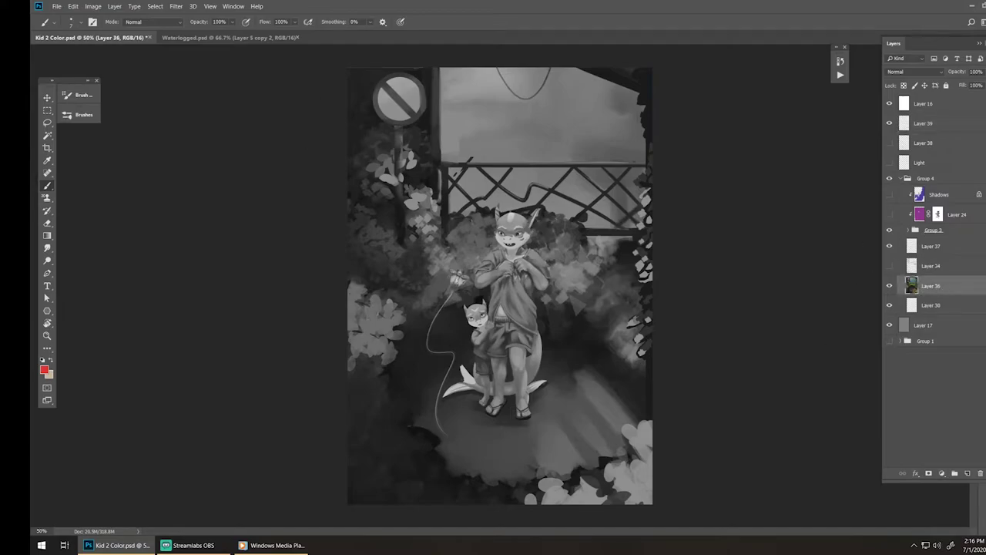
pyautogui.press('i')
pyautogui.click(206, 22)
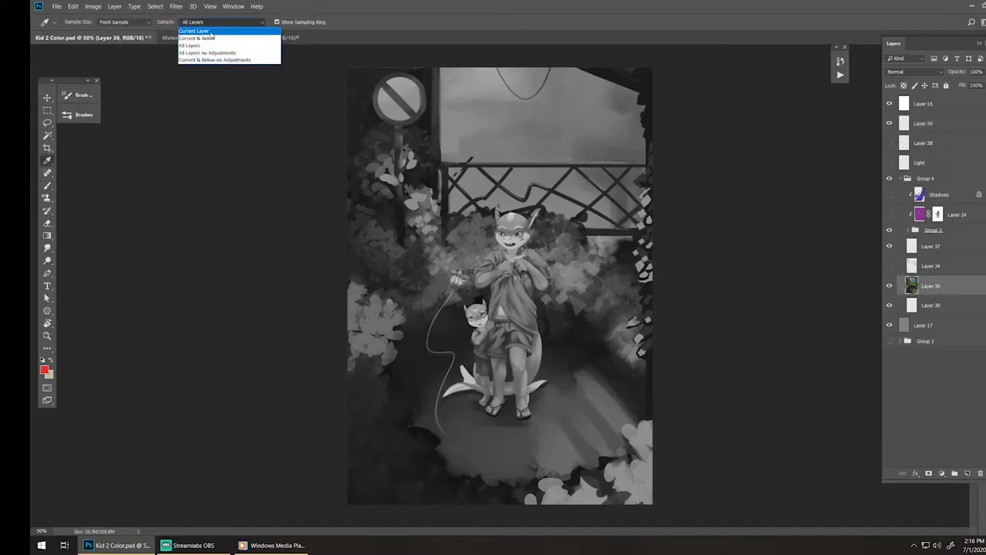
pyautogui.click(210, 36)
pyautogui.press('b')
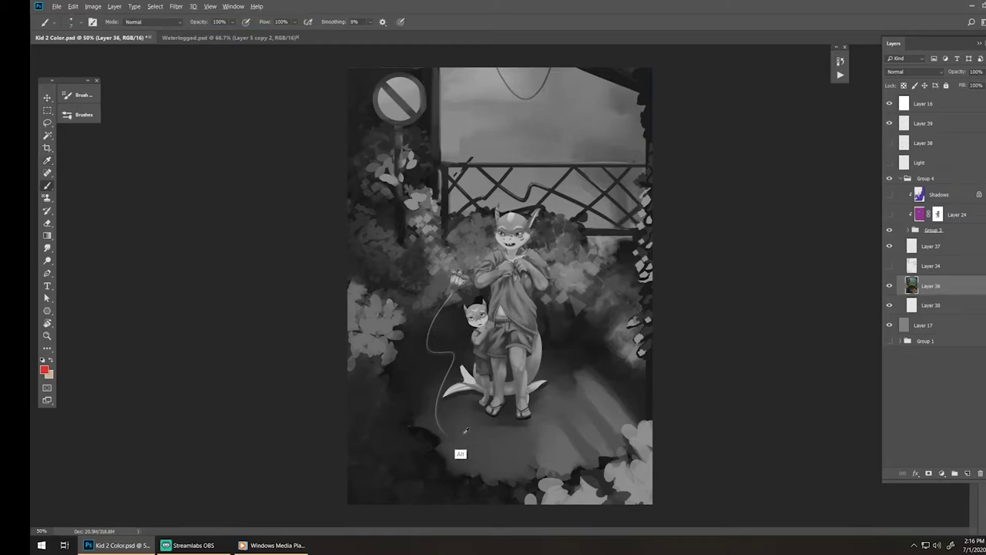
pyautogui.keyDown('alt'); pyautogui.click(465, 430); pyautogui.keyUp('alt')
# - Select Layer 39, enlarge the brush and paint over the flower with the sampled dark color
pyautogui.click(931, 179)
pyautogui.click(936, 145)
pyautogui.click(955, 125)
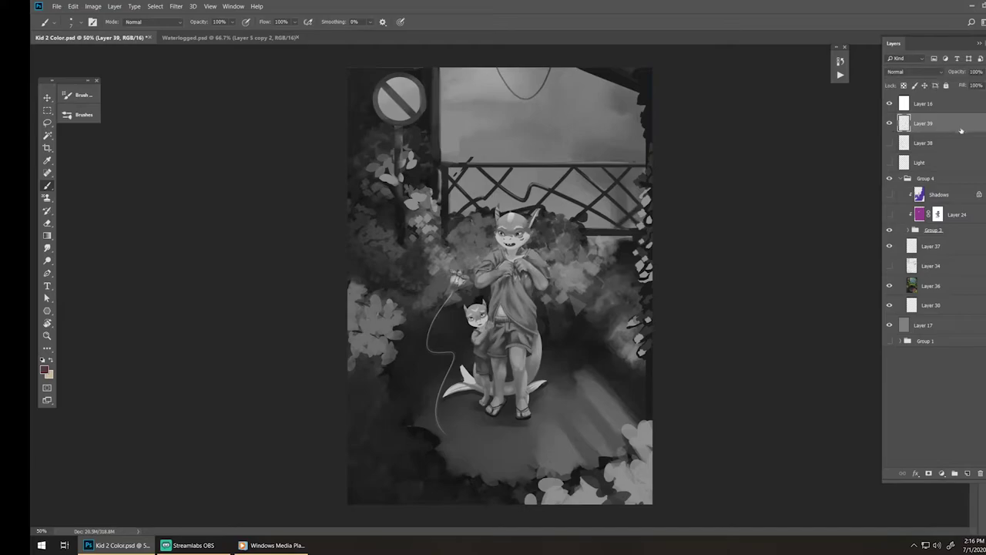
pyautogui.press(']')
pyautogui.press(']')
pyautogui.press(']')
pyautogui.press(']')
pyautogui.press(']')
pyautogui.press(']')
pyautogui.press(']')
pyautogui.press(']')
pyautogui.press(']')
pyautogui.press(']')
# - Set the foreground color to red d33636
pyautogui.press('x')
pyautogui.click(43, 371)
pyautogui.click(851, 124)
pyautogui.click(886, 237)
pyautogui.click(842, 143)
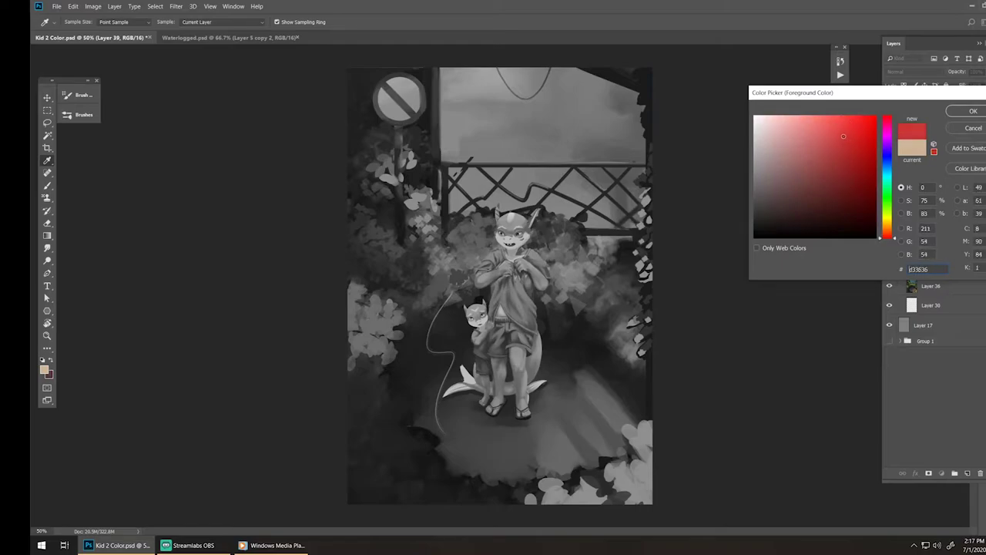
pyautogui.click(961, 110)
# - Add a new layer above Layer 16 and circle the painted-over flower in red with a smaller brush
pyautogui.click(958, 103)
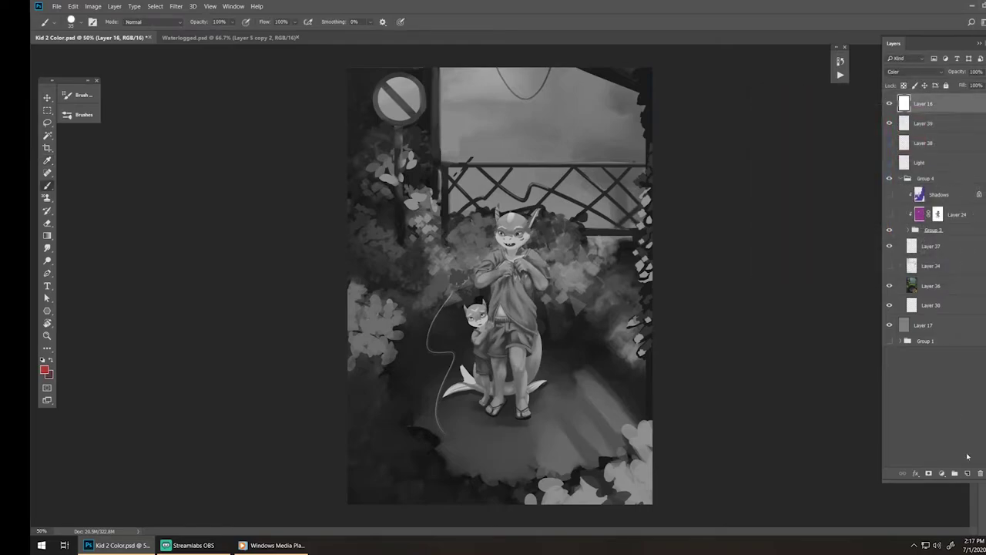
pyautogui.click(968, 473)
pyautogui.press('[')
pyautogui.press('[')
pyautogui.press('[')
pyautogui.press('[')
pyautogui.moveTo(458, 260); pyautogui.dragTo(459, 299)
pyautogui.hotkey('ctrl', 'z')
pyautogui.press('[')
pyautogui.press('[')
pyautogui.moveTo(450, 257); pyautogui.dragTo(472, 278)
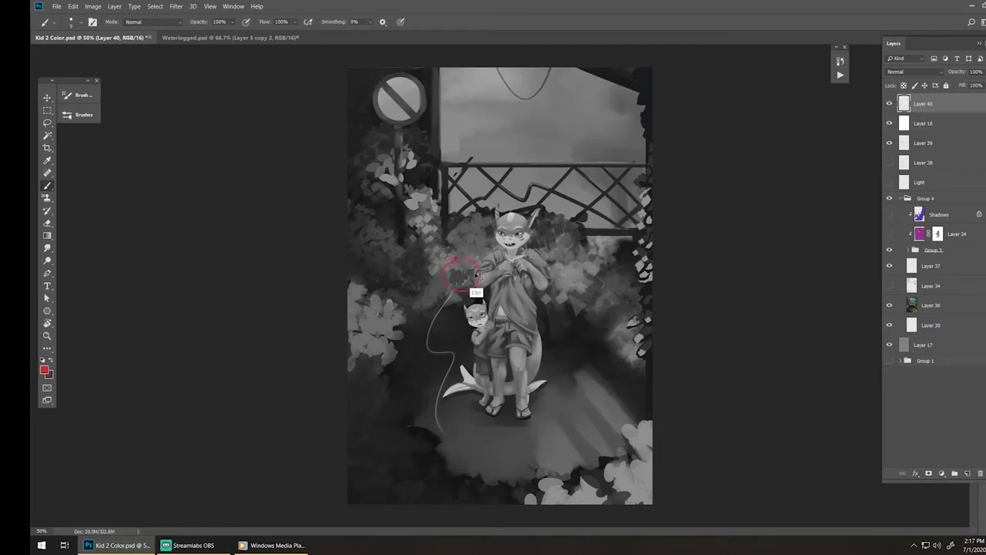
# - Hide Layer 39 and replace the marks with a red circle around the flower and a line to the tall character's chin
pyautogui.moveTo(463, 264); pyautogui.dragTo(638, 272)
pyautogui.hotkey('ctrl', 'z')
pyautogui.moveTo(473, 267); pyautogui.dragTo(497, 259)
pyautogui.hotkey('ctrl', 'z')
pyautogui.hotkey('ctrl', 'z')
pyautogui.click(889, 143)
pyautogui.moveTo(484, 259); pyautogui.dragTo(506, 251)
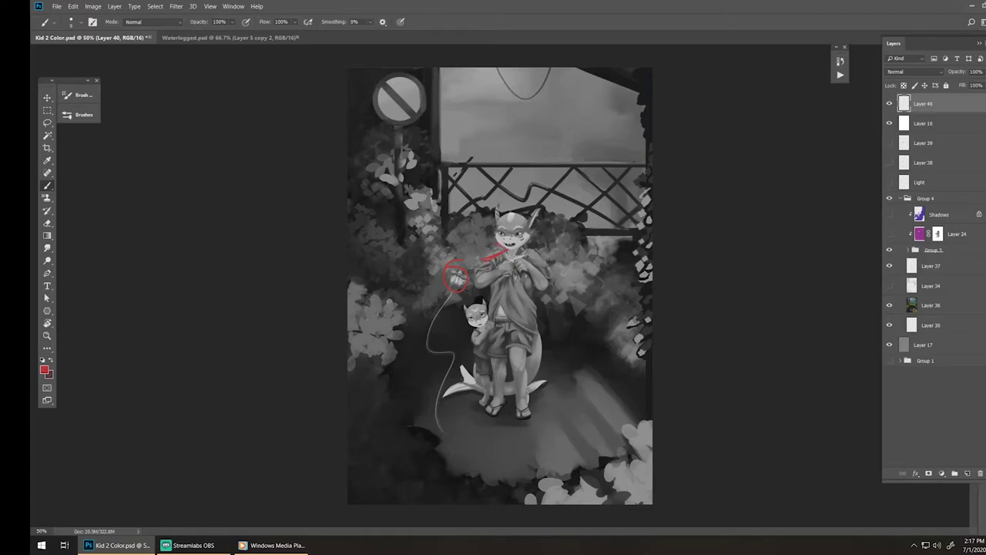
# - Trace the flower's string in red down to the ground and undo the tracing
pyautogui.moveTo(446, 305); pyautogui.dragTo(430, 333)
pyautogui.moveTo(439, 389); pyautogui.dragTo(455, 441)
pyautogui.hotkey('ctrl', 'z')
pyautogui.moveTo(452, 293)
pyautogui.mouseDown()
pyautogui.moveTo(429, 358)
pyautogui.moveTo(457, 438)
pyautogui.moveTo(430, 327)
pyautogui.mouseUp()
pyautogui.moveTo(452, 295)
pyautogui.mouseDown()
pyautogui.moveTo(439, 363)
pyautogui.moveTo(449, 435)
pyautogui.moveTo(446, 425)
pyautogui.moveTo(458, 437)
pyautogui.moveTo(440, 366)
pyautogui.mouseUp()
pyautogui.hotkey('ctrl', 'alt', 'z')
pyautogui.hotkey('ctrl', 'alt', 'z')
pyautogui.hotkey('ctrl', 'alt', 'z')
pyautogui.hotkey('ctrl', 'alt', 'z')
pyautogui.hotkey('ctrl', 'alt', 'z')
pyautogui.hotkey('ctrl', 'alt', 'z')
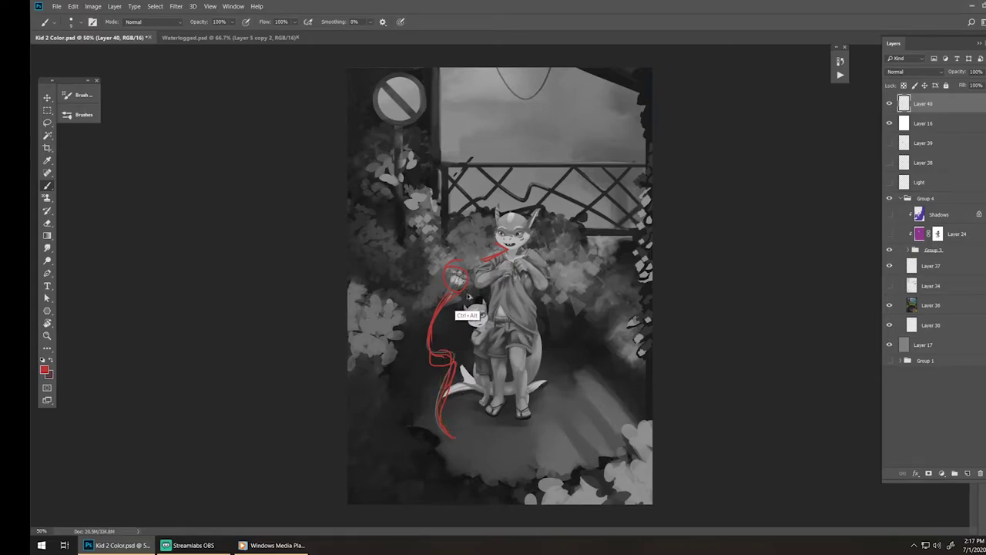
pyautogui.hotkey('ctrl', 'alt', 'z')
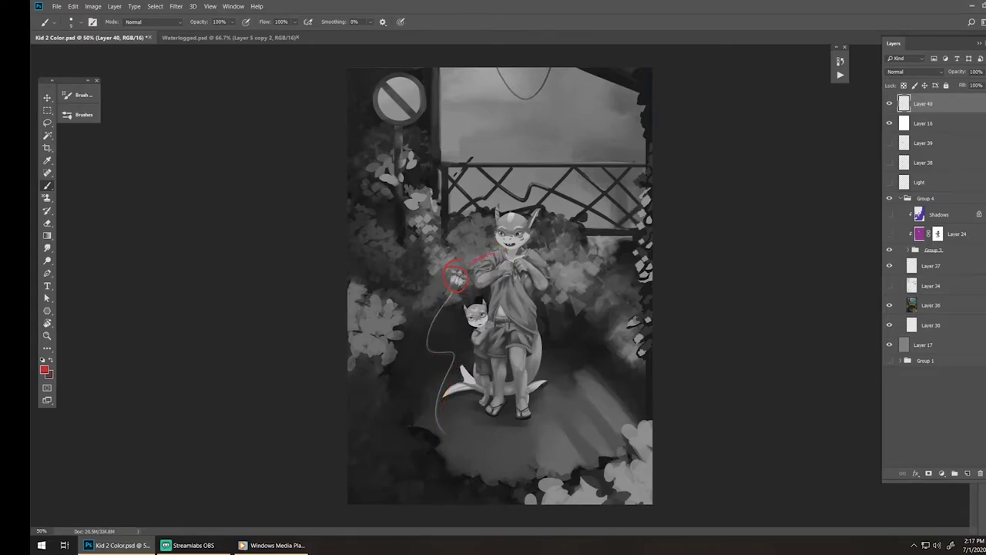
# - Undo the remaining red marks around the flower and chin, and discard one more stroke along the string
pyautogui.hotkey('ctrl', 'alt', 'z')
pyautogui.hotkey('ctrl', 'alt', 'z')
pyautogui.hotkey('ctrl', 'alt', 'z')
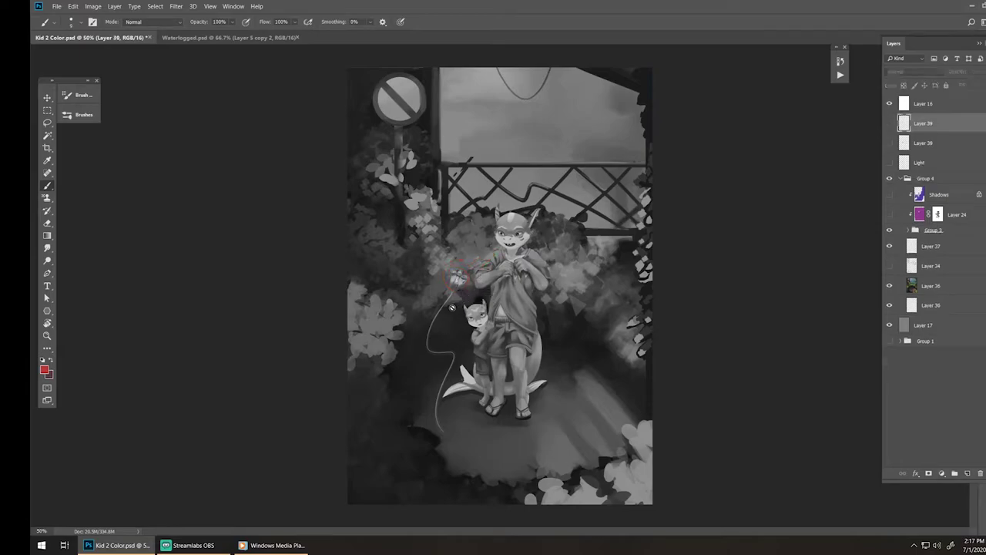
pyautogui.hotkey('ctrl', 'shift', 'z')
pyautogui.click(889, 304)
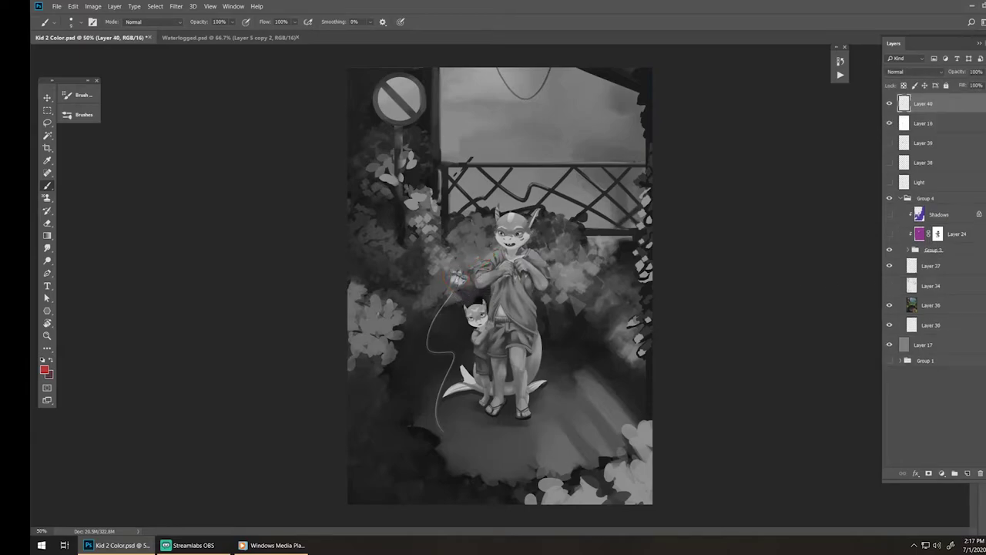
pyautogui.moveTo(447, 298); pyautogui.dragTo(424, 342)
pyautogui.hotkey('ctrl', 'alt', 'z')
# - Expand Group 3 and toggle the visibility of its layers to identify the one holding the string
pyautogui.click(890, 250)
pyautogui.click(890, 249)
pyautogui.click(909, 251)
pyautogui.click(908, 250)
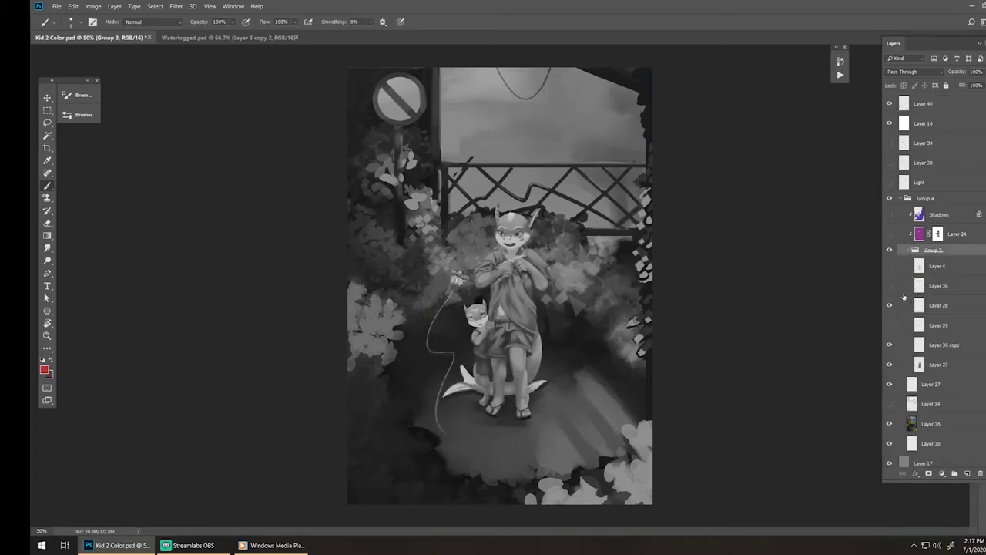
pyautogui.click(890, 364)
pyautogui.click(890, 364)
pyautogui.click(890, 346)
pyautogui.click(890, 346)
pyautogui.click(890, 345)
# - Erase the flower's string on Layer 30 copy and reselect Layer 40
pyautogui.click(940, 346)
pyautogui.press('e')
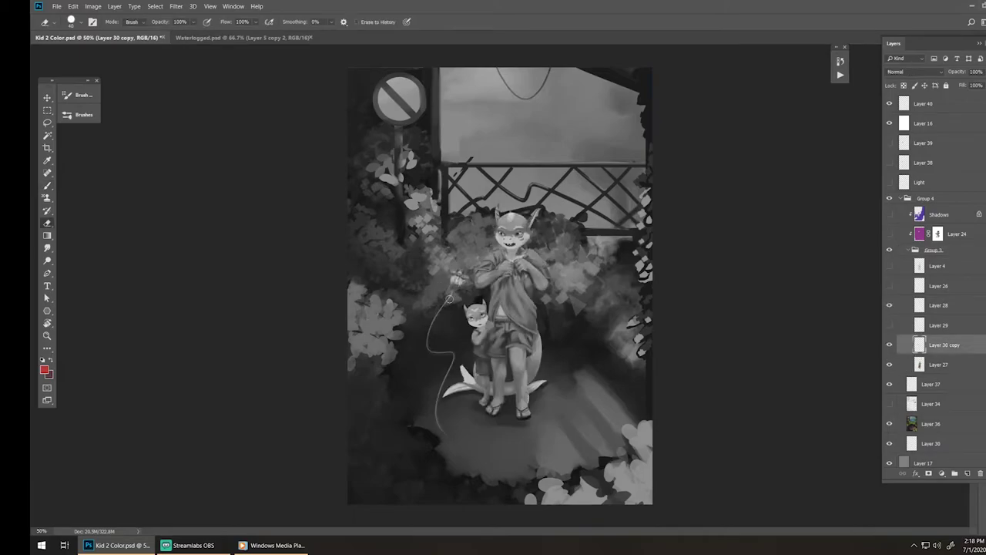
pyautogui.moveTo(436, 352)
pyautogui.mouseDown()
pyautogui.moveTo(427, 345)
pyautogui.moveTo(444, 350)
pyautogui.moveTo(437, 389)
pyautogui.moveTo(485, 357)
pyautogui.moveTo(482, 323)
pyautogui.moveTo(524, 362)
pyautogui.moveTo(547, 340)
pyautogui.mouseUp()
pyautogui.press('z')
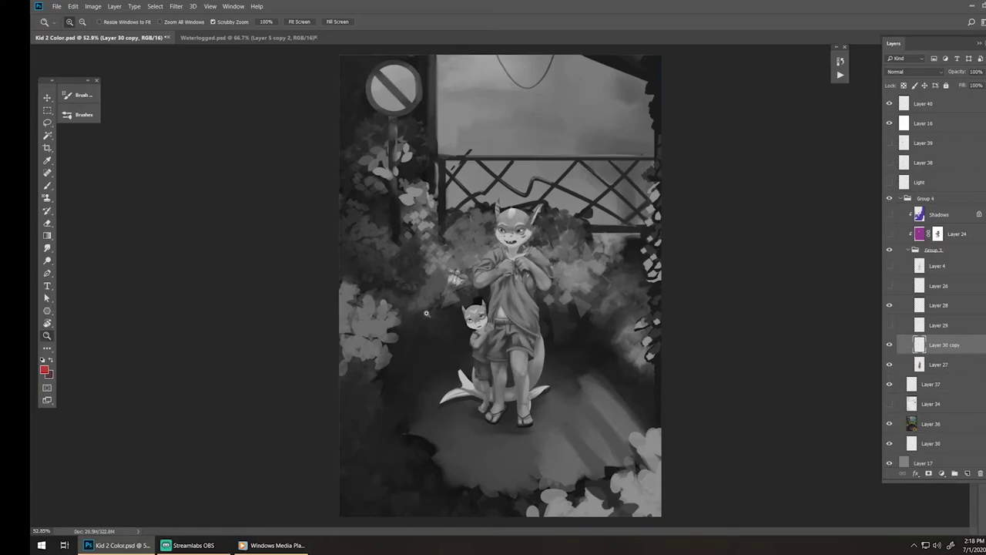
pyautogui.click(917, 105)
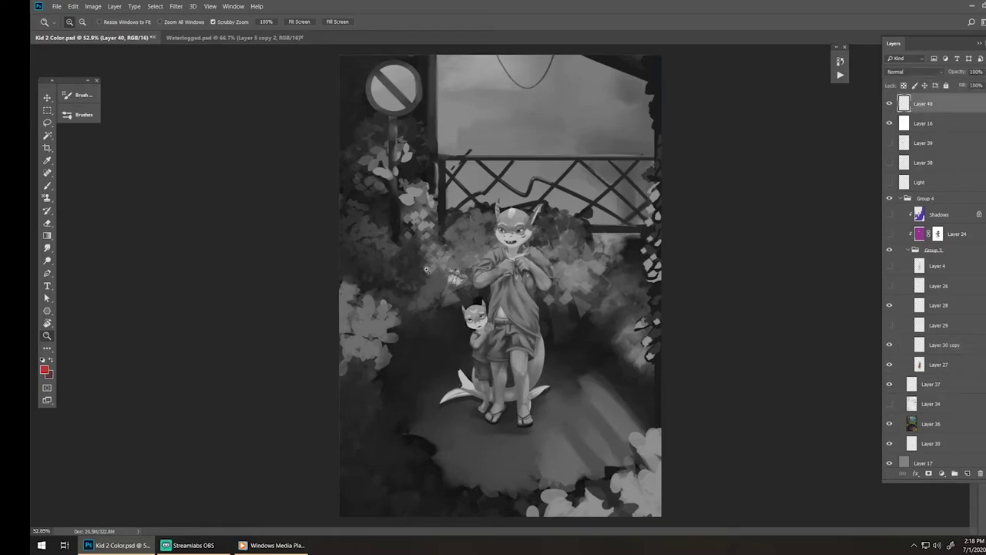
# - Trace a red curve from the flower up to the older character's mouth and undo it
pyautogui.press('b')
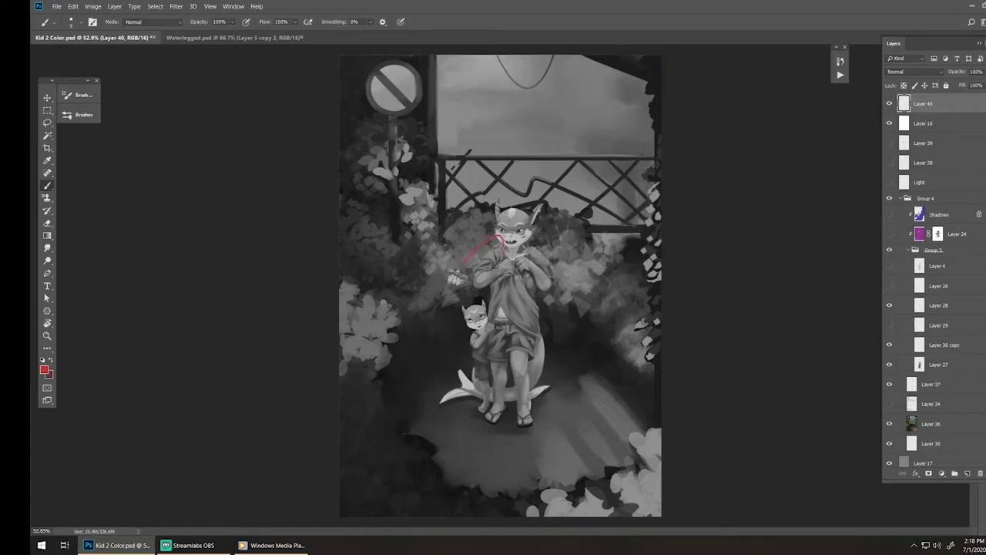
pyautogui.hotkey('ctrl', 'alt', 'z')
pyautogui.hotkey('ctrl', 'alt', 'z')
# - Toggle the visibility of Layers 39, 16 and 40 to compare the painting in color and grayscale
pyautogui.click(889, 143)
pyautogui.click(889, 143)
pyautogui.click(890, 122)
pyautogui.click(890, 123)
pyautogui.click(890, 123)
pyautogui.moveTo(439, 260); pyautogui.dragTo(442, 286)
pyautogui.click(891, 105)
pyautogui.moveTo(892, 103); pyautogui.dragTo(890, 126)
pyautogui.click(891, 105)
pyautogui.click(890, 106)
pyautogui.press('z')
pyautogui.moveTo(592, 193); pyautogui.dragTo(545, 193)
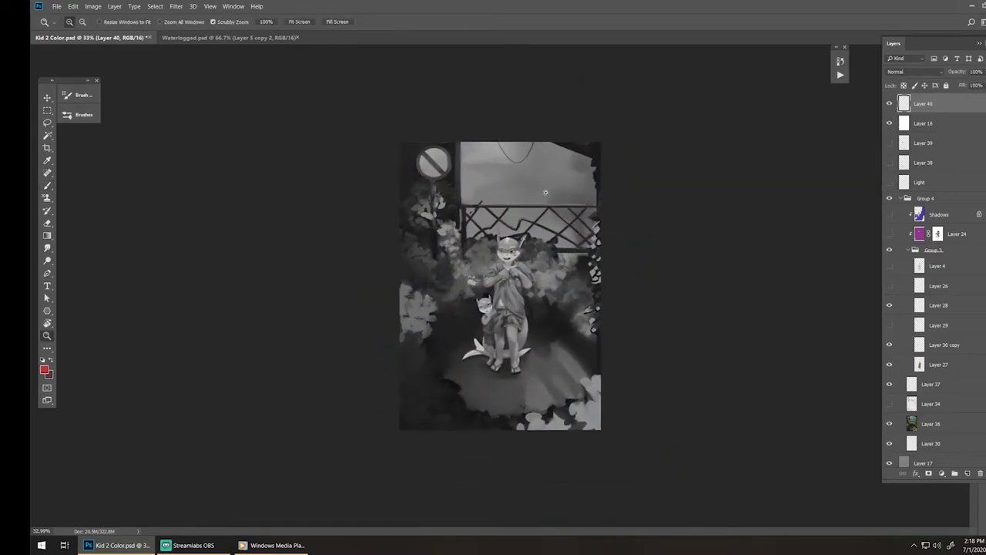
# - Show Layer 39 to check its contents and delete it
pyautogui.press('b')
pyautogui.click(891, 123)
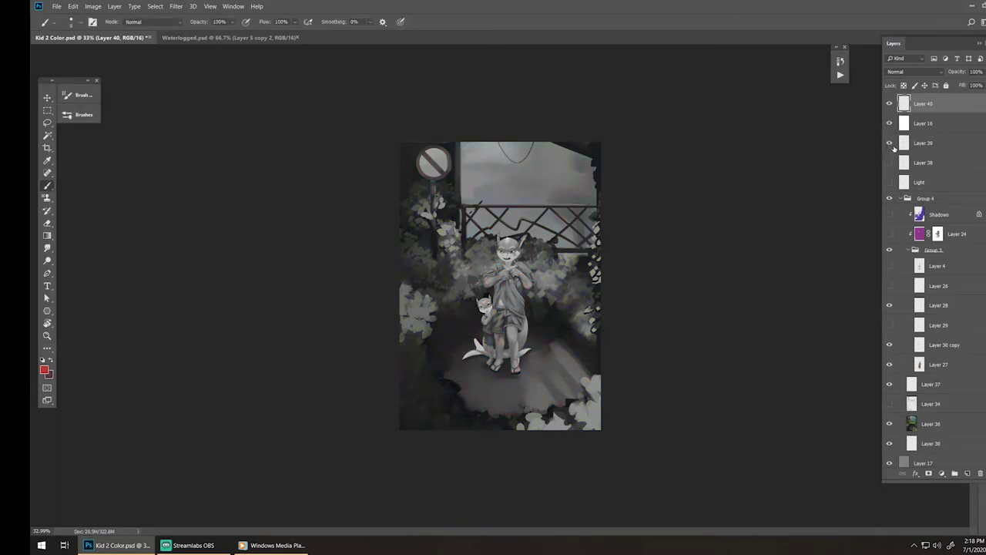
pyautogui.click(924, 143)
pyautogui.press('Delete')
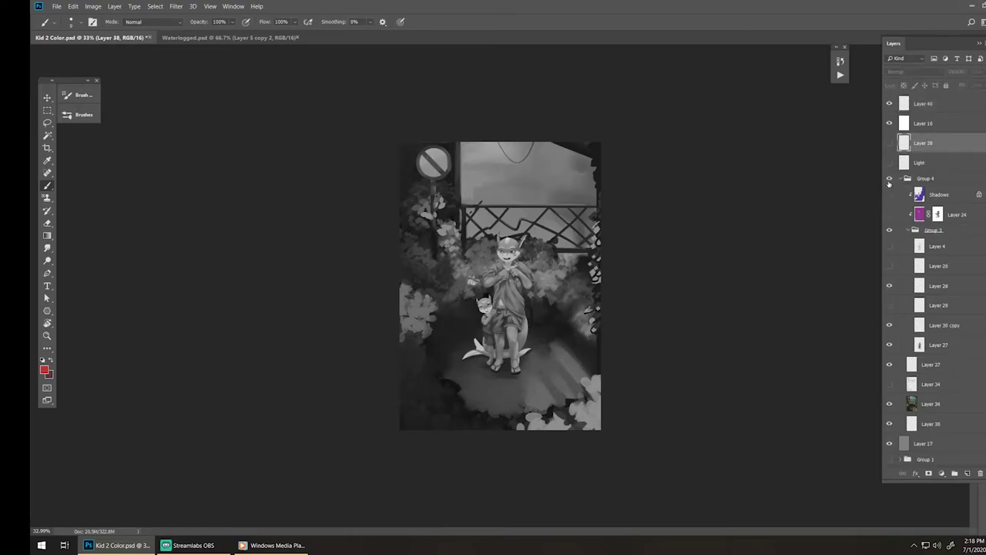
# - Hide Layer 40 and toggle the grayscale Layer 16, leaving the painting in full color
pyautogui.click(890, 103)
pyautogui.click(891, 124)
pyautogui.click(891, 123)
pyautogui.click(890, 124)
pyautogui.click(890, 124)
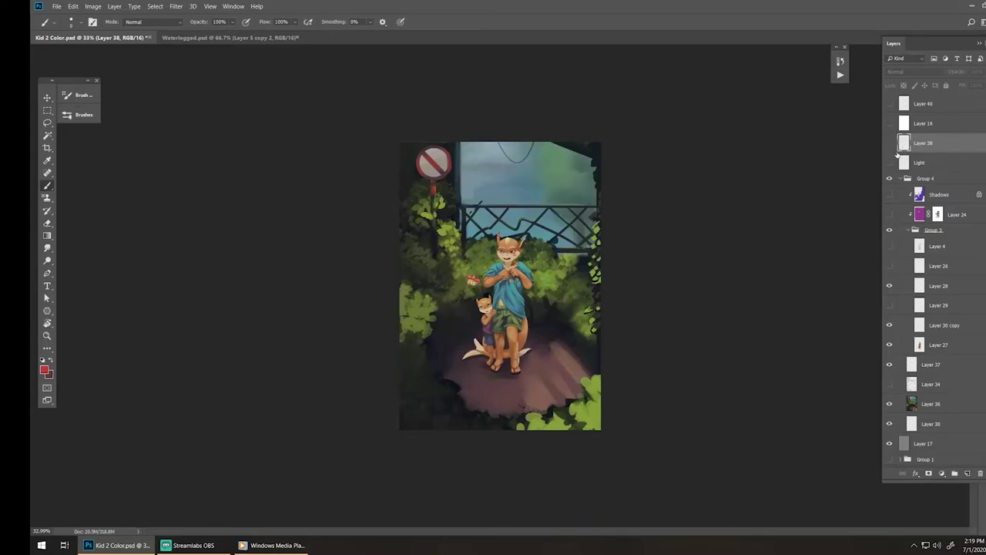
# - Compare the characters with Layer 24 and Shadows on and off, turning the grayscale Layer 16 back on
pyautogui.press('z')
pyautogui.click(546, 261)
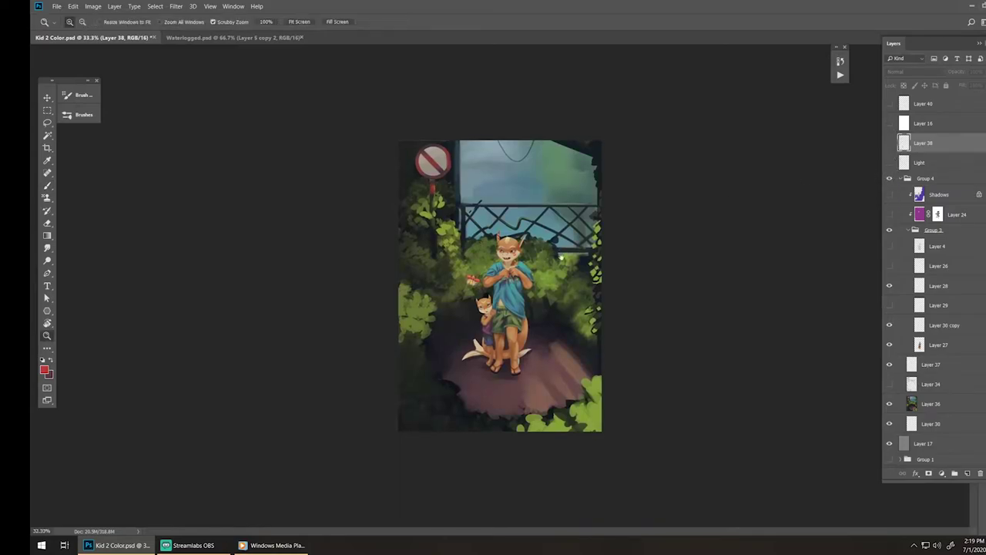
pyautogui.click(578, 258)
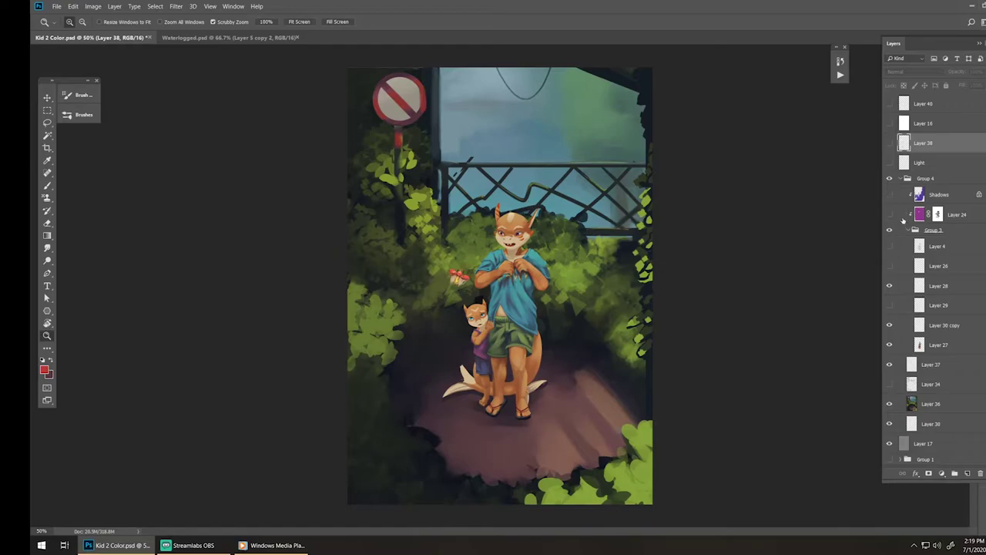
pyautogui.click(890, 214)
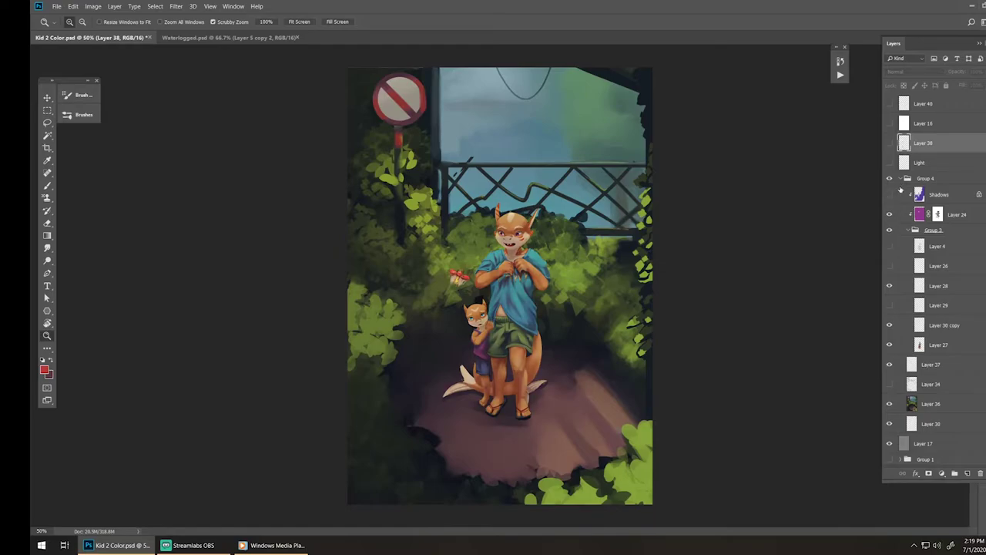
pyautogui.click(889, 195)
pyautogui.click(890, 123)
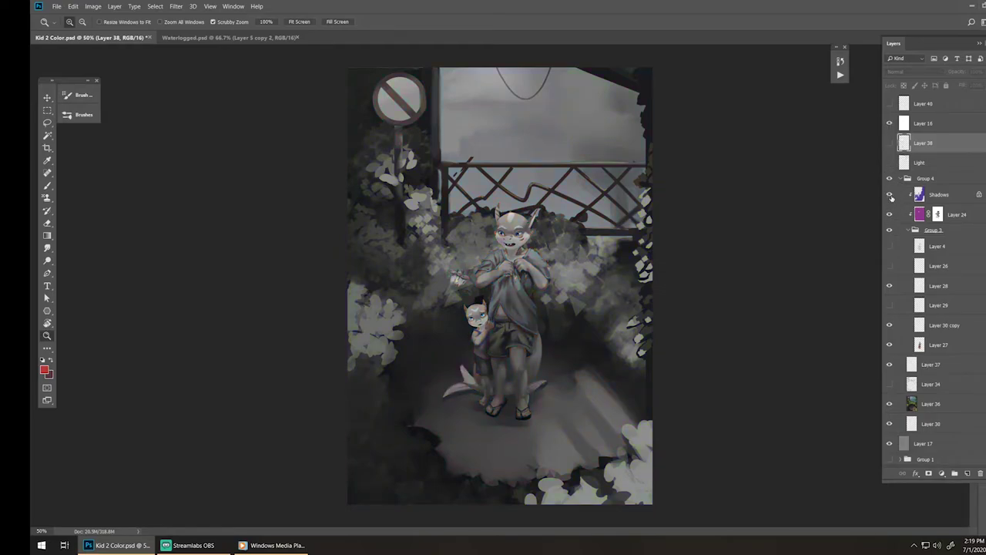
pyautogui.click(890, 194)
pyautogui.click(890, 214)
# - On Layer 40, mark the forehead, shoulder and nearby bright foliage in red, and undo all the marks
pyautogui.press('b')
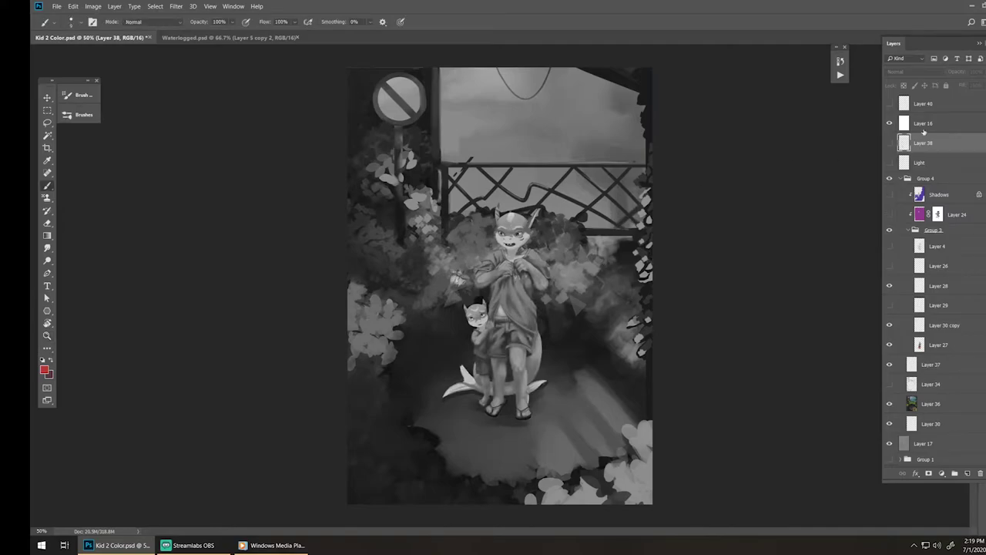
pyautogui.click(923, 103)
pyautogui.click(890, 103)
pyautogui.moveTo(529, 216)
pyautogui.mouseDown()
pyautogui.moveTo(488, 216)
pyautogui.moveTo(524, 215)
pyautogui.mouseUp()
pyautogui.hotkey('ctrl', 'z')
pyautogui.moveTo(564, 275); pyautogui.dragTo(560, 273)
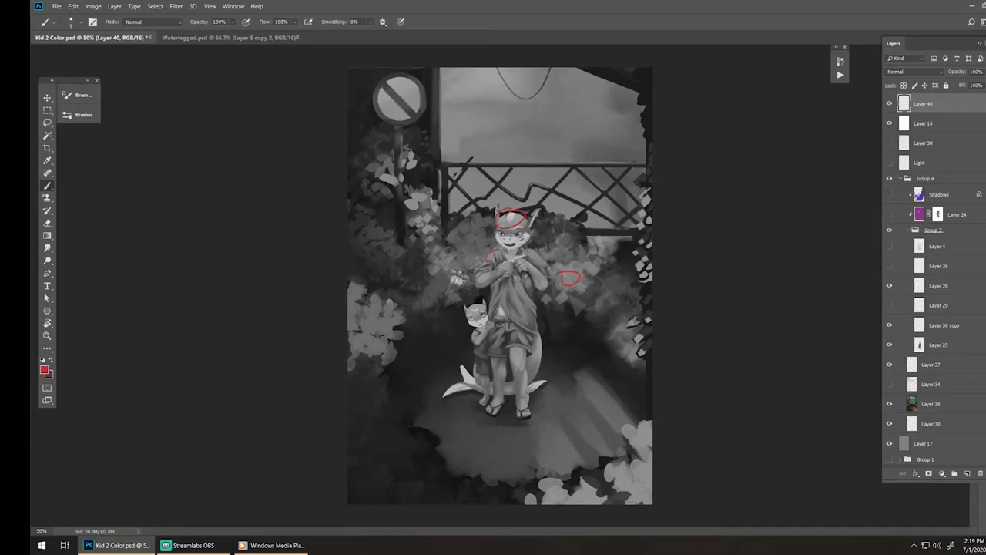
pyautogui.moveTo(478, 248); pyautogui.dragTo(482, 257)
pyautogui.hotkey('ctrl', 'z')
pyautogui.hotkey('ctrl', 'z')
pyautogui.hotkey('ctrl', 'z')
pyautogui.hotkey('ctrl', 'z')
# - Turn on the Layer 24 and Shadows layers in grayscale and reselect Layer 40
pyautogui.click(890, 214)
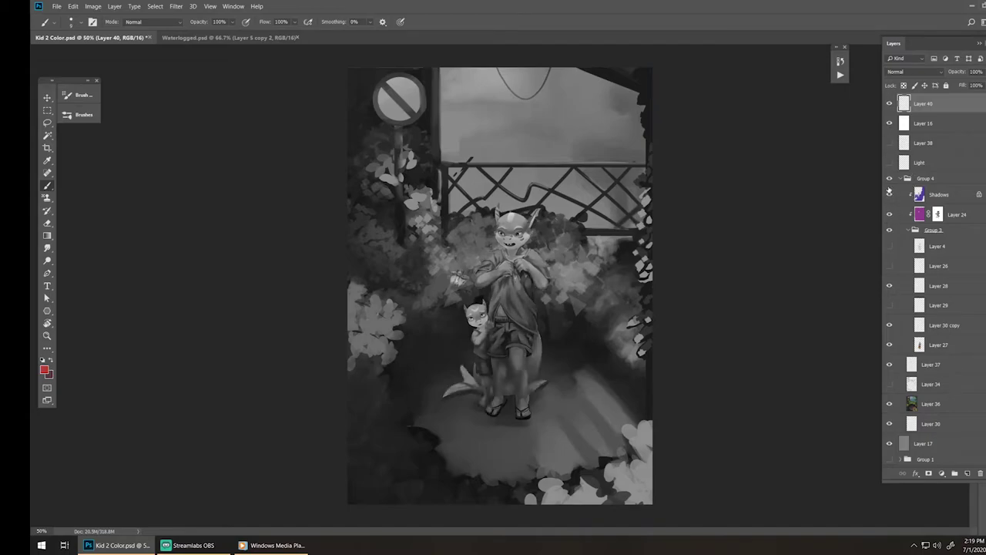
pyautogui.click(927, 210)
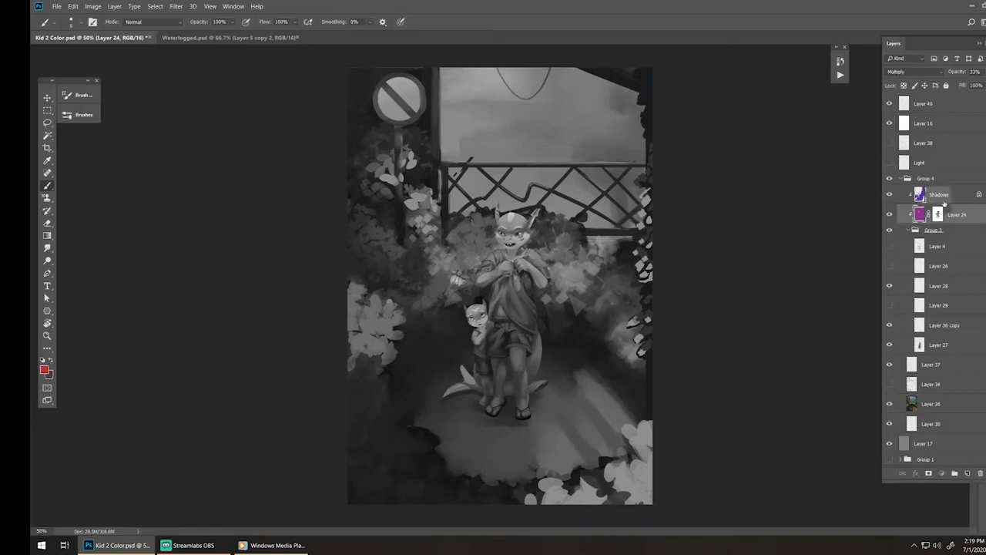
pyautogui.click(929, 194)
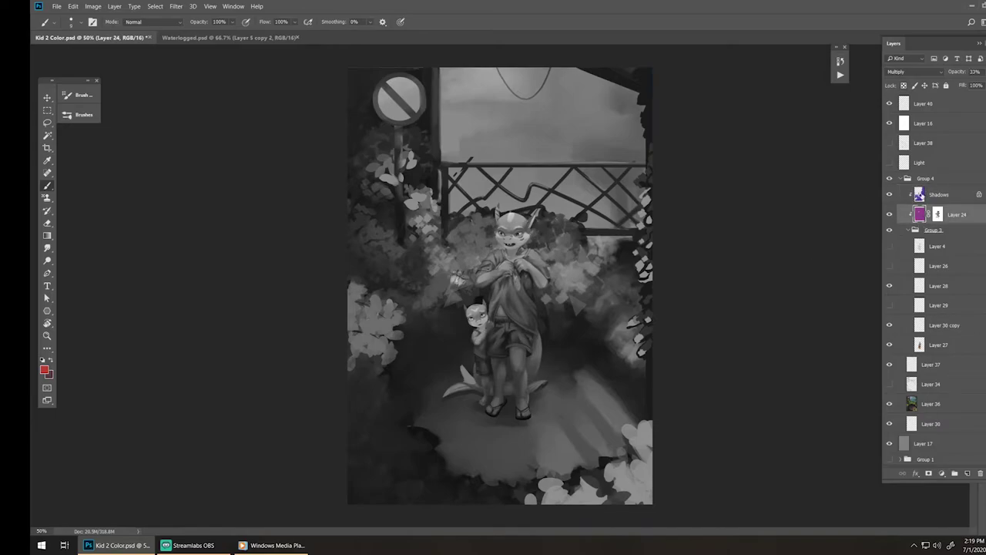
pyautogui.click(911, 119)
pyautogui.click(891, 103)
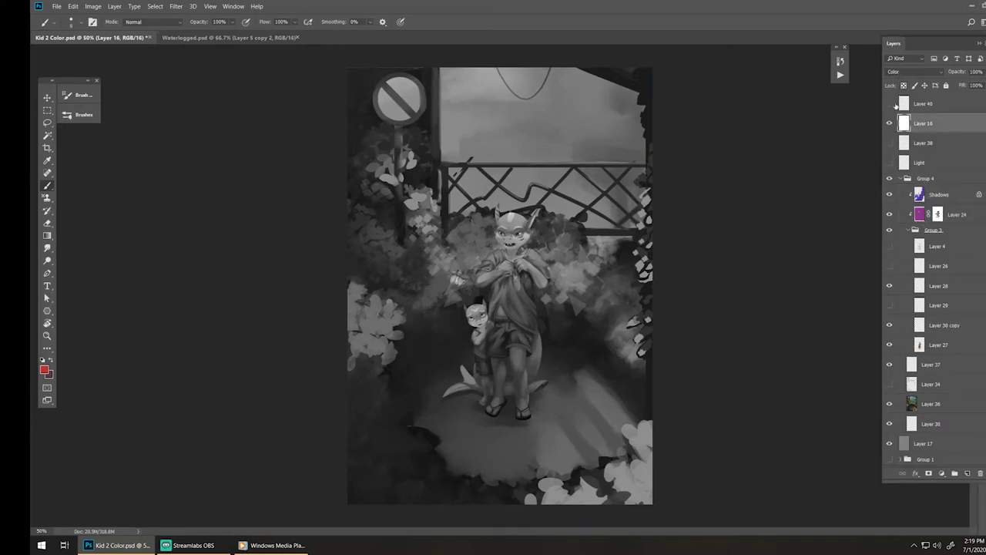
pyautogui.click(890, 104)
pyautogui.click(905, 103)
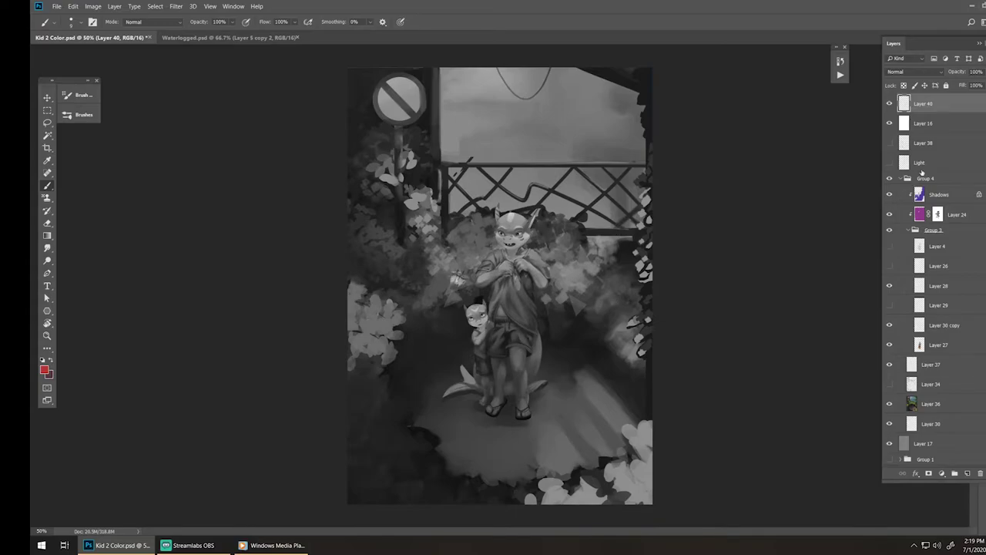
# - Circle the forehead and both shoulders in red and draw an arrow down through the sky from the hanging loop
pyautogui.click(890, 214)
pyautogui.click(890, 215)
pyautogui.hotkey('ctrl', 'z')
pyautogui.moveTo(521, 227); pyautogui.dragTo(510, 212)
pyautogui.moveTo(530, 251)
pyautogui.mouseDown()
pyautogui.moveTo(548, 269)
pyautogui.moveTo(532, 263)
pyautogui.mouseUp()
pyautogui.moveTo(529, 123); pyautogui.dragTo(528, 87)
pyautogui.press('r')
pyautogui.click(890, 105)
pyautogui.click(890, 105)
pyautogui.press('b')
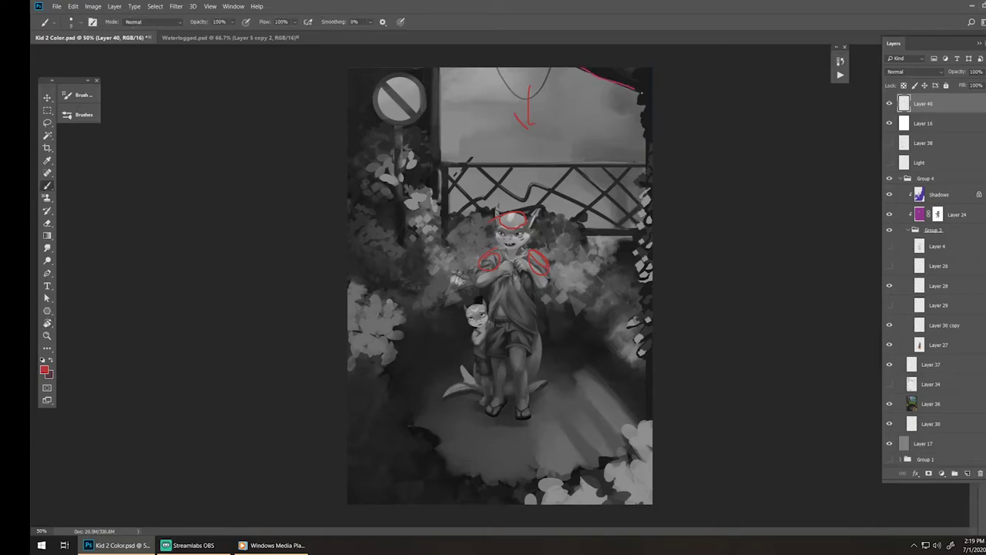
# - Mark the roof's diagonal edge with thick red strokes and erase the excess along its underside
pyautogui.moveTo(578, 67); pyautogui.dragTo(656, 106)
pyautogui.moveTo(586, 68)
pyautogui.mouseDown()
pyautogui.moveTo(553, 47)
pyautogui.moveTo(551, 60)
pyautogui.moveTo(653, 110)
pyautogui.mouseUp()
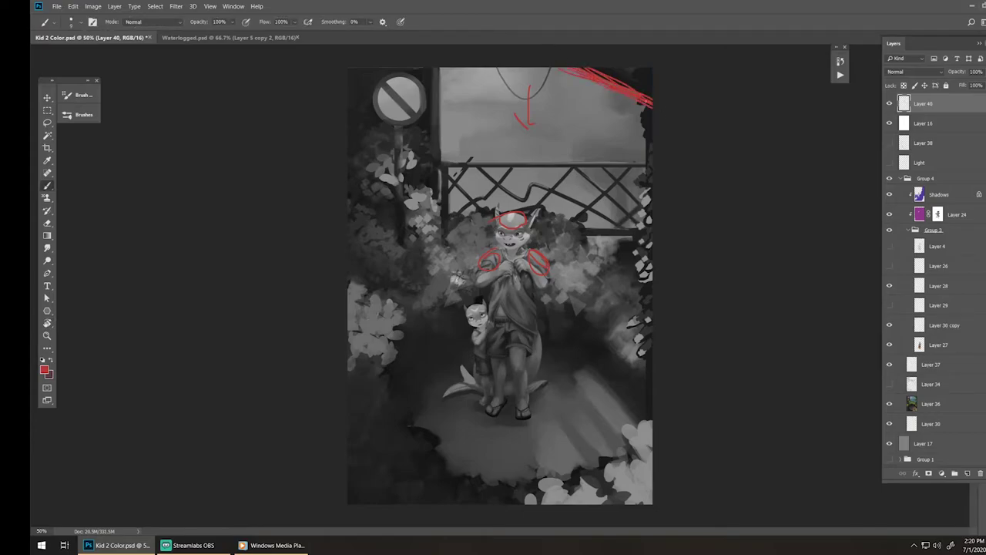
pyautogui.press('e')
pyautogui.moveTo(562, 68); pyautogui.dragTo(616, 90)
pyautogui.press('b')
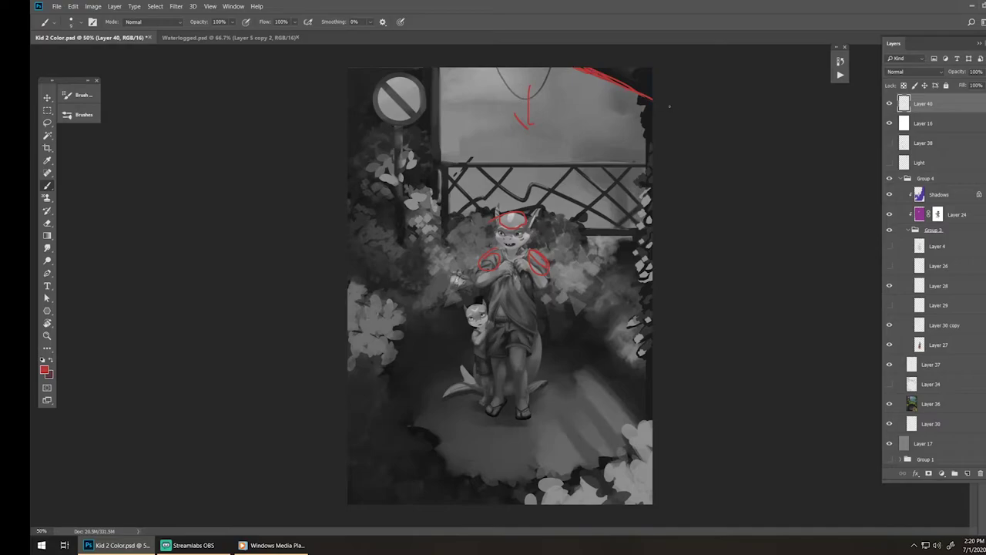
# - Draw a red vertical along the post beside the sign, mark the sign itself, and undo these strokes
pyautogui.moveTo(431, 68); pyautogui.dragTo(431, 253)
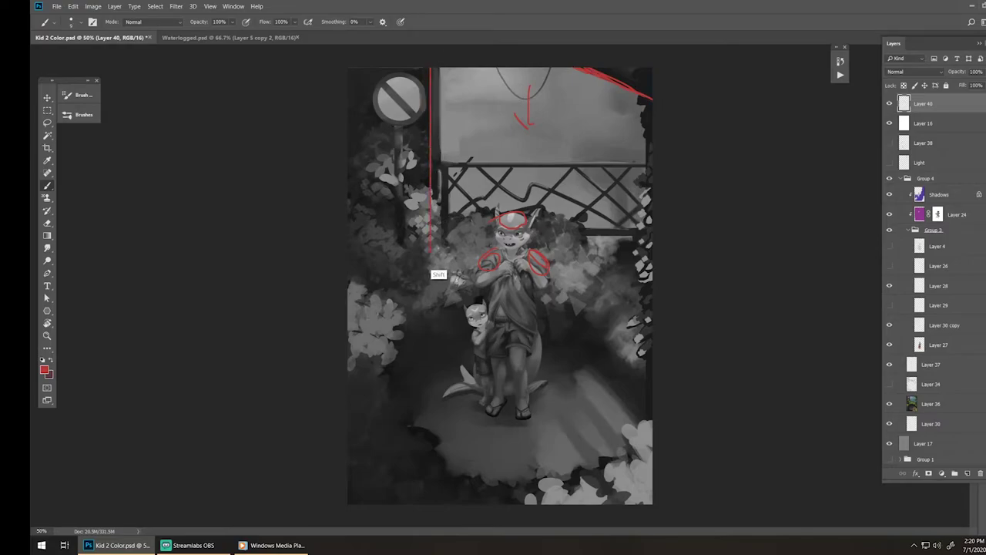
pyautogui.moveTo(377, 68)
pyautogui.mouseDown()
pyautogui.moveTo(397, 82)
pyautogui.moveTo(394, 150)
pyautogui.mouseUp()
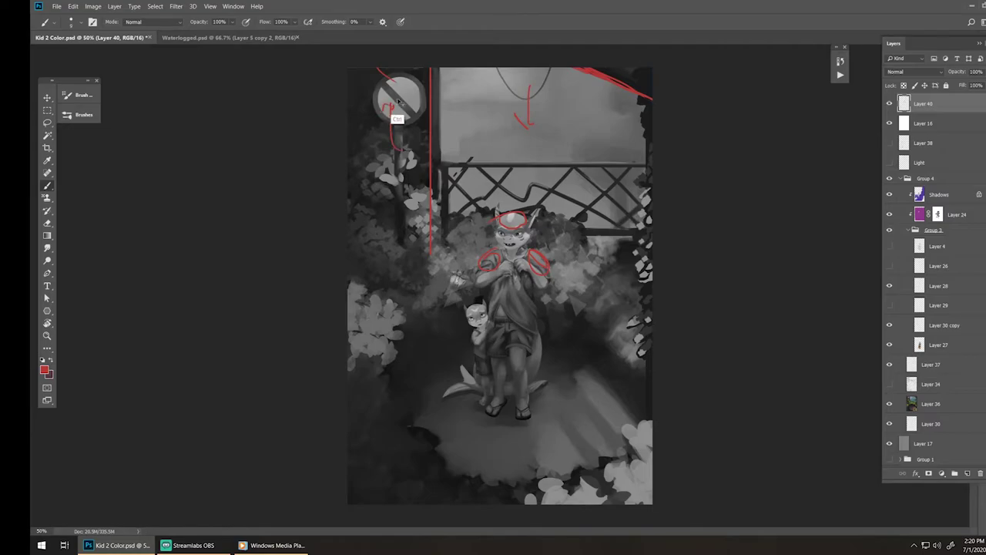
pyautogui.hotkey('ctrl', 'alt', 'z')
pyautogui.hotkey('ctrl', 'alt', 'z')
pyautogui.hotkey('ctrl', 'alt', 'z')
# - Draw long red diagonals across the whole painting through the older character's chest
pyautogui.moveTo(623, 251)
pyautogui.mouseDown()
pyautogui.moveTo(450, 281)
pyautogui.moveTo(202, 340)
pyautogui.mouseUp()
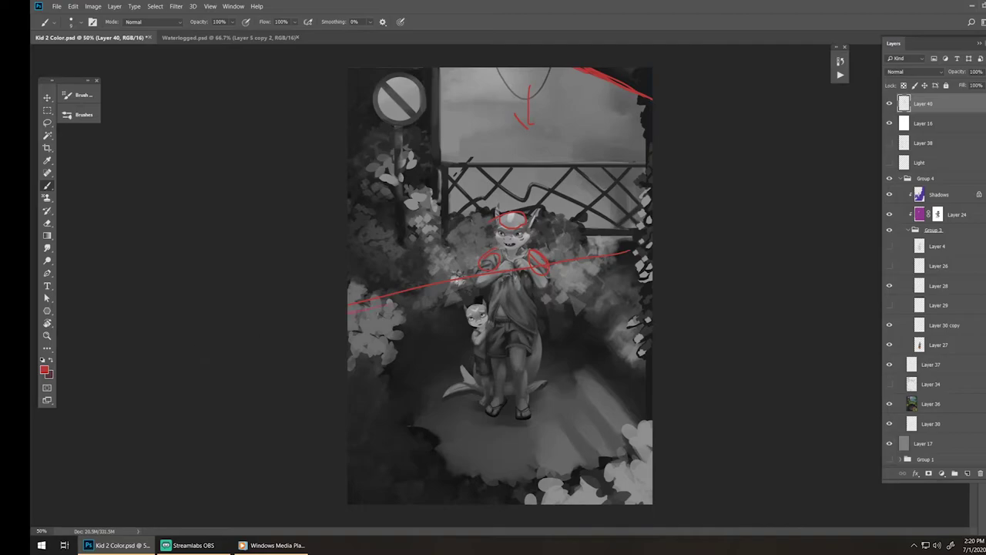
pyautogui.moveTo(666, 247); pyautogui.dragTo(179, 324)
pyautogui.moveTo(662, 242); pyautogui.dragTo(339, 310)
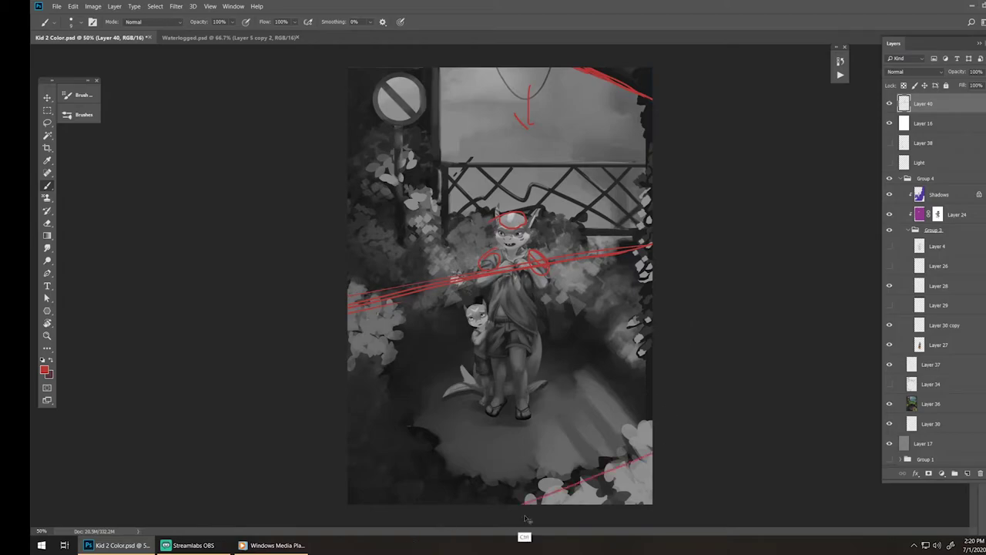
# - Draw red diagonals over the foreground foliage in the painting's lower right corner and erase them
pyautogui.moveTo(652, 454); pyautogui.dragTo(522, 504)
pyautogui.moveTo(652, 479); pyautogui.dragTo(601, 504)
pyautogui.moveTo(687, 463); pyautogui.dragTo(607, 504)
pyautogui.press('e')
pyautogui.moveTo(541, 496)
pyautogui.mouseDown()
pyautogui.moveTo(683, 449)
pyautogui.moveTo(608, 499)
pyautogui.mouseUp()
# - Add a red stroke across the roof's upper right corner, and erase another stroke made in the lower right foliage
pyautogui.press('b')
pyautogui.moveTo(654, 74)
pyautogui.mouseDown()
pyautogui.moveTo(713, 68)
pyautogui.moveTo(618, 80)
pyautogui.mouseUp()
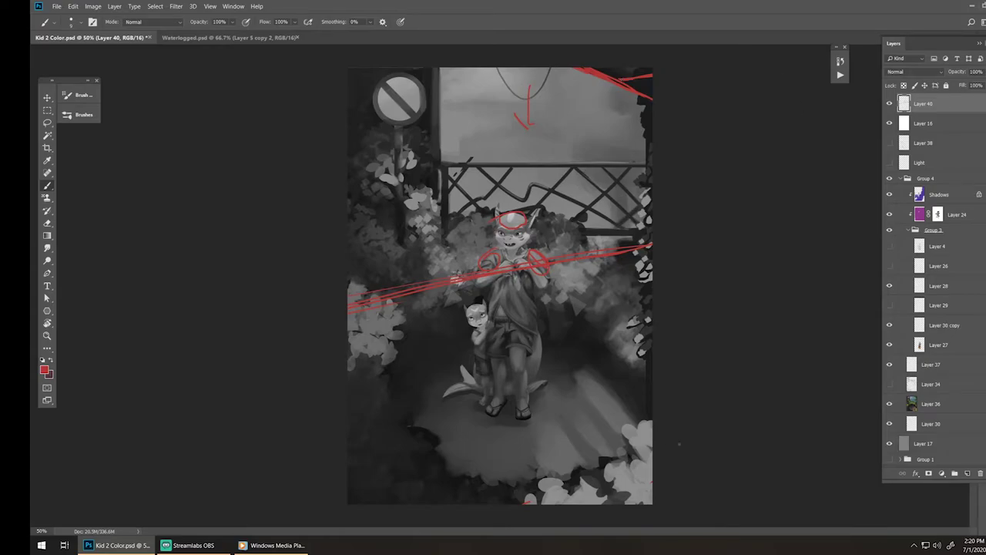
pyautogui.moveTo(655, 481); pyautogui.dragTo(619, 511)
pyautogui.press('e')
pyautogui.moveTo(655, 484); pyautogui.dragTo(630, 509)
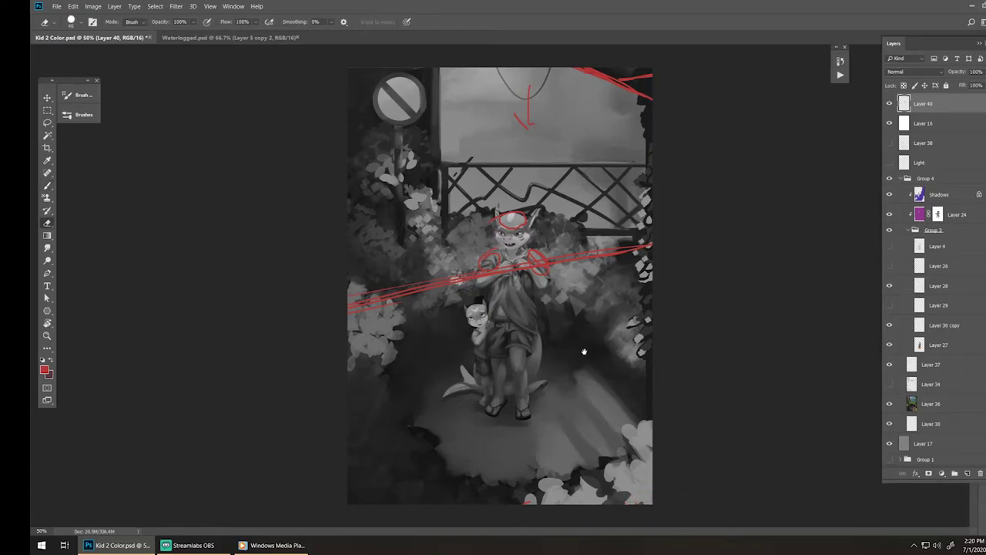
# - Add more red diagonals through the older character's chest, partly erase them, and draw another from the child toward the foliage
pyautogui.press('b')
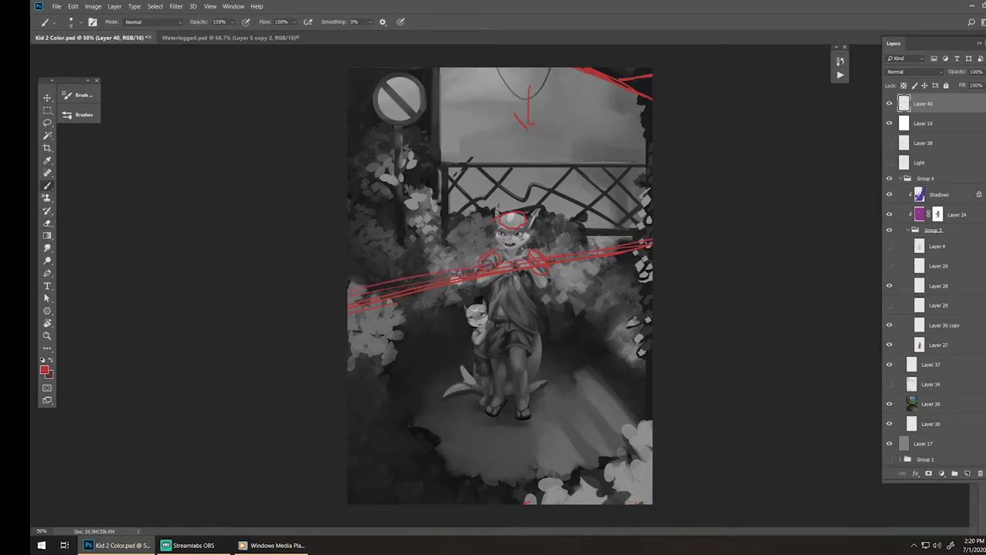
pyautogui.moveTo(624, 233); pyautogui.dragTo(213, 325)
pyautogui.press('e')
pyautogui.moveTo(360, 301)
pyautogui.mouseDown()
pyautogui.moveTo(640, 247)
pyautogui.moveTo(505, 269)
pyautogui.mouseUp()
pyautogui.press('b')
pyautogui.moveTo(443, 336)
pyautogui.mouseDown()
pyautogui.moveTo(539, 424)
pyautogui.moveTo(620, 363)
pyautogui.moveTo(651, 245)
pyautogui.mouseUp()
# - Replace the annotated Layer 40 with a new empty layer and toggle Shadows and Layer 24 to compare values
pyautogui.click(980, 473)
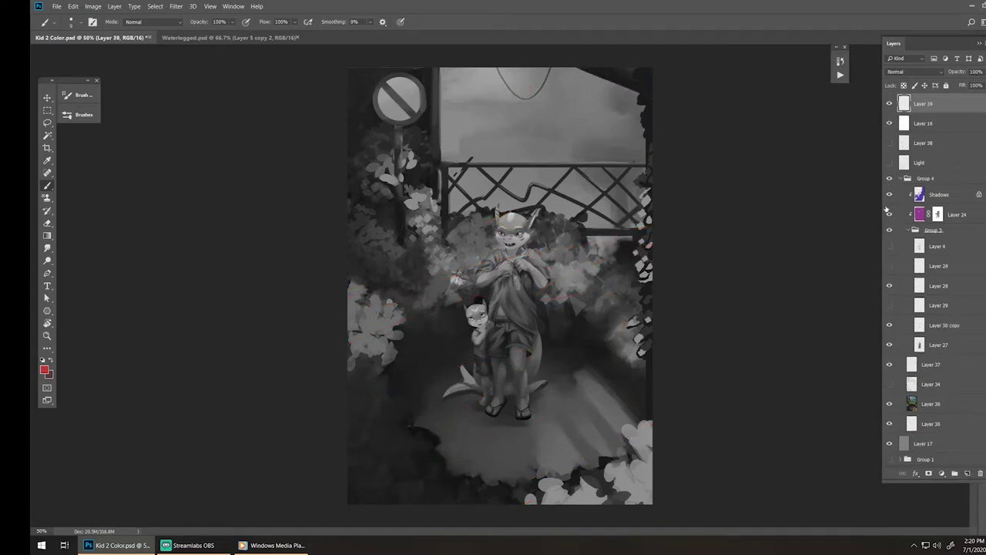
pyautogui.click(889, 197)
pyautogui.click(890, 199)
pyautogui.click(891, 199)
pyautogui.click(890, 213)
# - Circle the older character's forehead in red and draw arrows pointing down at the fence above the head
pyautogui.moveTo(500, 216); pyautogui.dragTo(526, 219)
pyautogui.moveTo(500, 227)
pyautogui.mouseDown()
pyautogui.moveTo(524, 217)
pyautogui.moveTo(518, 231)
pyautogui.moveTo(524, 213)
pyautogui.mouseUp()
pyautogui.hotkey('ctrl', 'z')
pyautogui.moveTo(559, 171); pyautogui.dragTo(550, 188)
pyautogui.moveTo(520, 141); pyautogui.dragTo(523, 182)
pyautogui.moveTo(467, 155); pyautogui.dragTo(473, 214)
pyautogui.moveTo(476, 103); pyautogui.dragTo(491, 179)
pyautogui.moveTo(554, 120); pyautogui.dragTo(545, 185)
# - Undo the latest red strokes over the fence
pyautogui.hotkey('ctrl', 'alt', 'z')
pyautogui.hotkey('ctrl', 'alt', 'z')
pyautogui.hotkey('ctrl', 'alt', 'z')
pyautogui.hotkey('ctrl', 'alt', 'z')
pyautogui.hotkey('ctrl', 'alt', 'z')
pyautogui.hotkey('ctrl', 'alt', 'z')
pyautogui.hotkey('ctrl', 'alt', 'z')
pyautogui.hotkey('ctrl', 'alt', 'z')
# - Circle both of the older character's forearms in red and undo the stray marks beside the face
pyautogui.moveTo(537, 269); pyautogui.dragTo(546, 282)
pyautogui.moveTo(488, 272); pyautogui.dragTo(478, 280)
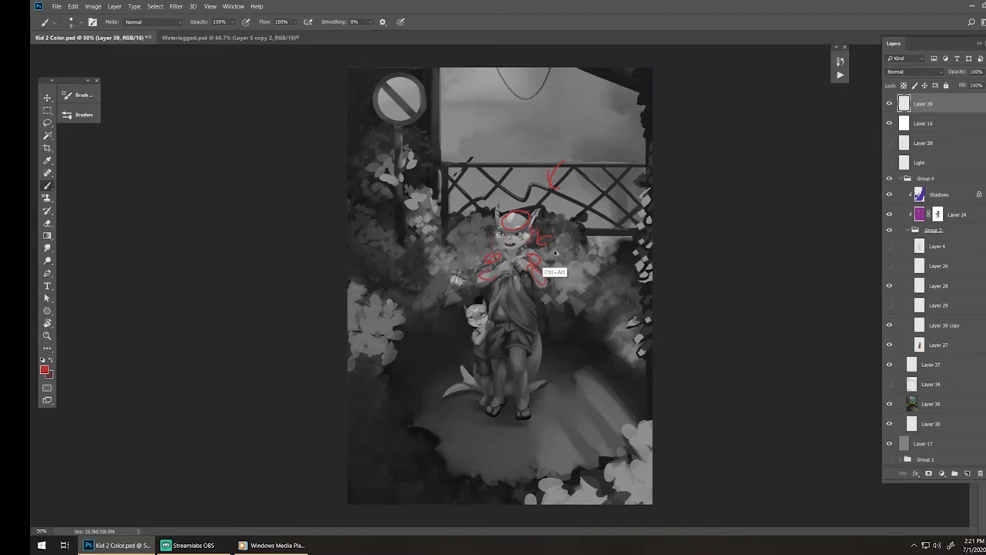
pyautogui.hotkey('ctrl', 'alt', 'z')
pyautogui.hotkey('ctrl', 'alt', 'z')
pyautogui.hotkey('ctrl', 'alt', 'z')
pyautogui.hotkey('ctrl', 'alt', 'z')
# - Add short red marks along the fence above the characters, and undo the trial strokes on the child's face
pyautogui.moveTo(467, 309); pyautogui.dragTo(483, 311)
pyautogui.hotkey('ctrl', 'z')
pyautogui.moveTo(499, 144)
pyautogui.mouseDown()
pyautogui.moveTo(515, 166)
pyautogui.moveTo(500, 170)
pyautogui.moveTo(469, 156)
pyautogui.moveTo(475, 179)
pyautogui.mouseUp()
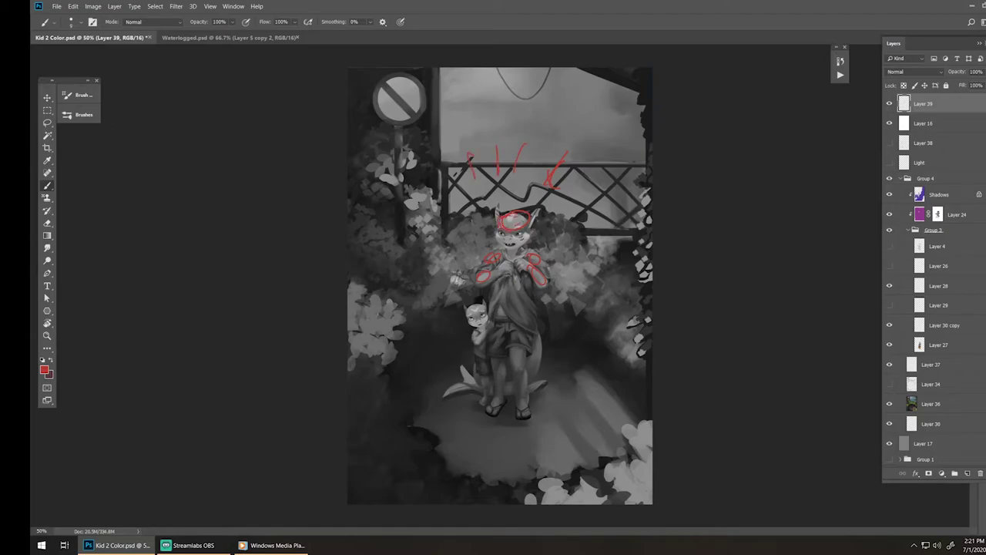
pyautogui.moveTo(470, 313)
pyautogui.mouseDown()
pyautogui.moveTo(487, 292)
pyautogui.moveTo(436, 355)
pyautogui.moveTo(494, 325)
pyautogui.mouseUp()
pyautogui.hotkey('ctrl', 'z')
pyautogui.hotkey('ctrl', 'z')
pyautogui.hotkey('ctrl', 'z')
# - Mark the child's face and body and the older character's adjacent leg with red strokes
pyautogui.moveTo(474, 305); pyautogui.dragTo(476, 317)
pyautogui.moveTo(475, 367); pyautogui.dragTo(488, 404)
pyautogui.moveTo(487, 358)
pyautogui.mouseDown()
pyautogui.moveTo(490, 373)
pyautogui.moveTo(479, 361)
pyautogui.moveTo(507, 358)
pyautogui.moveTo(494, 368)
pyautogui.moveTo(497, 383)
pyautogui.mouseUp()
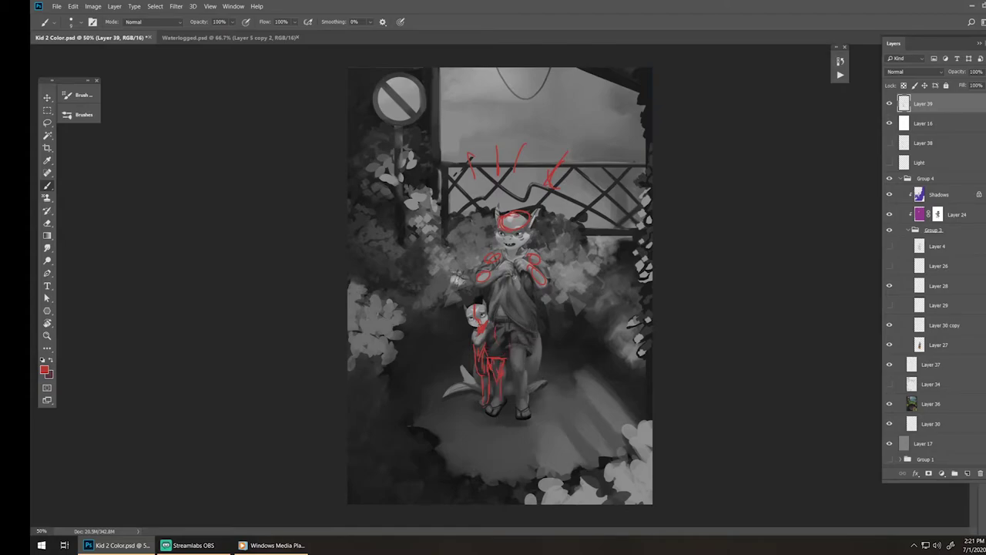
# - Delete the annotated Layer 39 and hide the grayscale Layer 16
pyautogui.press('Delete')
pyautogui.click(889, 103)
# - Toggle Shadows and Layer 24 repeatedly to compare the characters' lighting in color, leaving both hidden
pyautogui.click(889, 174)
pyautogui.click(889, 175)
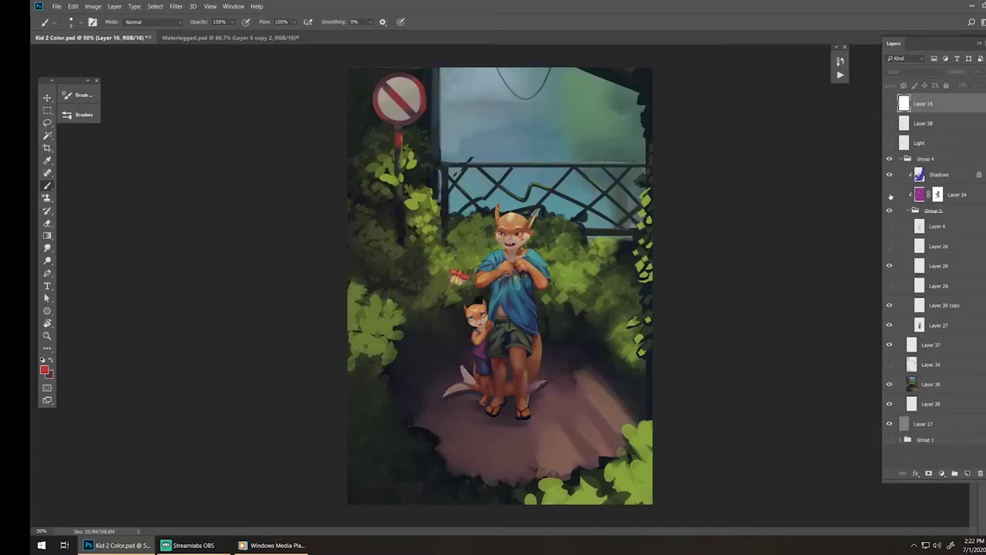
pyautogui.click(890, 174)
pyautogui.click(890, 175)
pyautogui.click(890, 177)
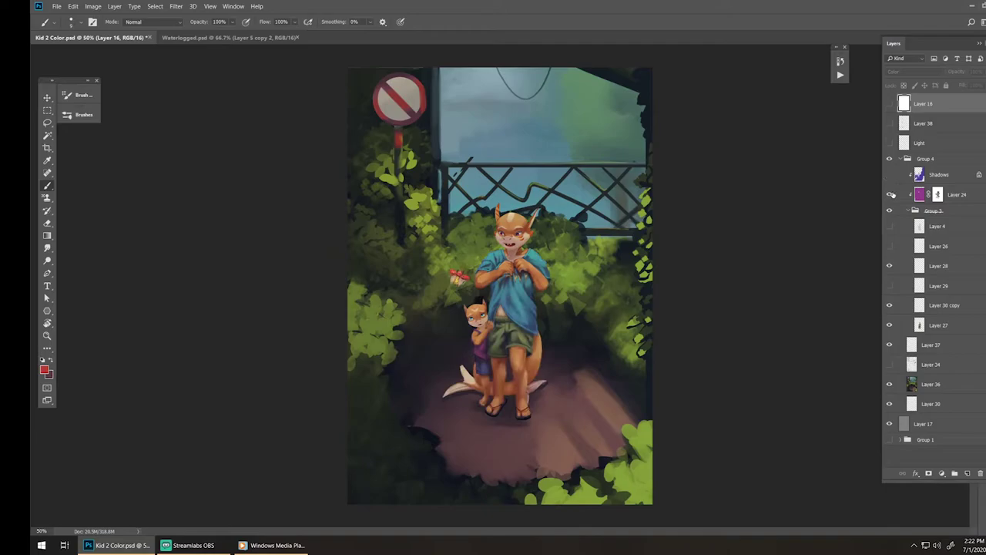
pyautogui.click(890, 194)
pyautogui.click(890, 179)
pyautogui.click(889, 193)
pyautogui.click(889, 175)
pyautogui.click(890, 193)
pyautogui.click(890, 175)
pyautogui.click(890, 176)
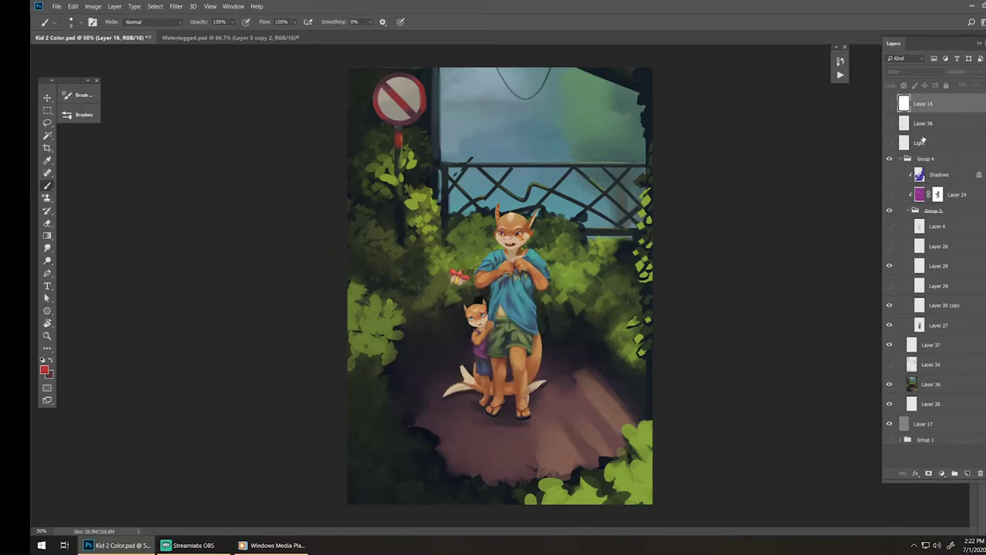
# - Add a new empty layer above Layer 16
pyautogui.click(953, 179)
pyautogui.click(913, 108)
pyautogui.click(968, 474)
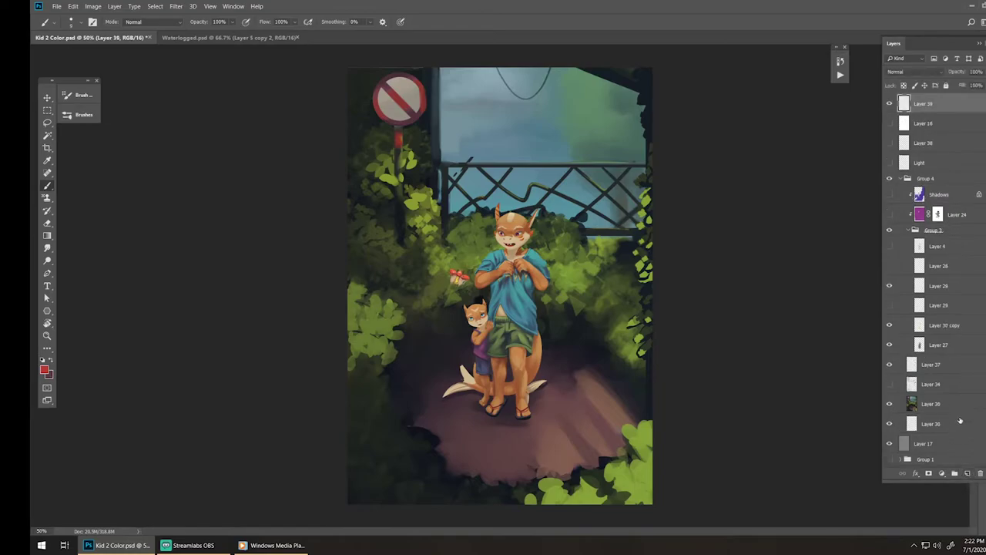
# - Circle two areas of the older character's blue shirt in red, below the hands and at the lower front
pyautogui.hotkey('ctrl', '+')
pyautogui.moveTo(512, 293); pyautogui.dragTo(509, 295)
pyautogui.moveTo(512, 260); pyautogui.dragTo(509, 264)
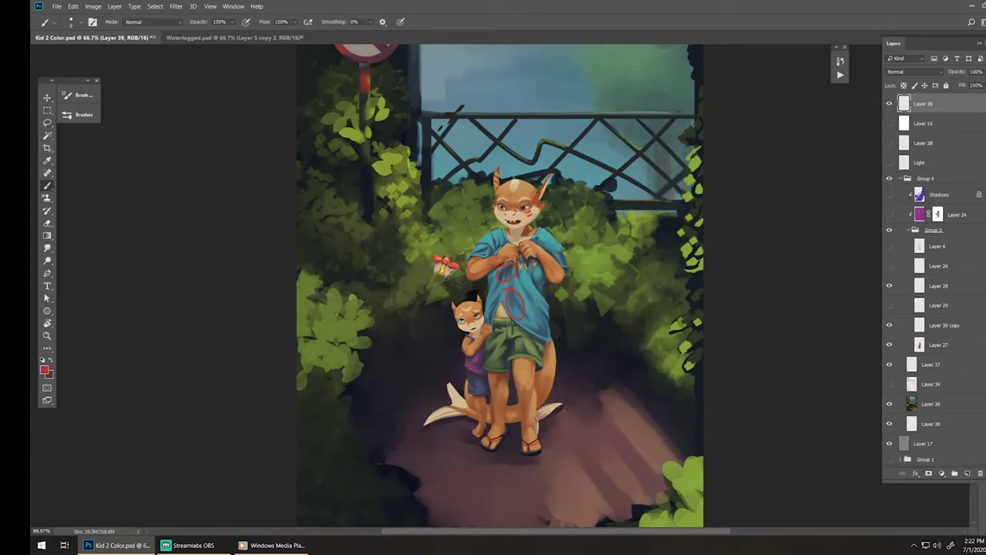
# - Toggle Shadows and Layer 24 on and off to compare the circled shirt areas with and without shading
pyautogui.click(890, 214)
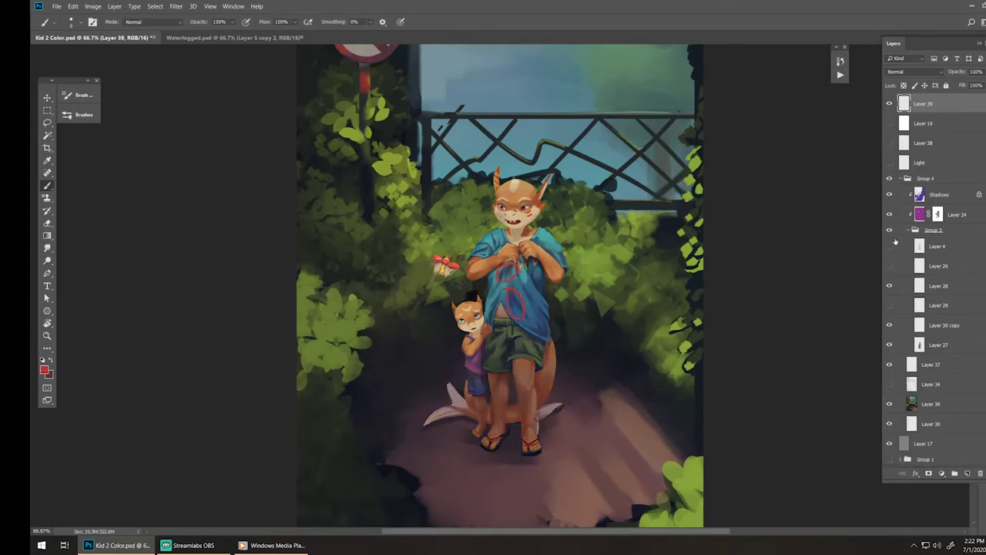
pyautogui.click(890, 214)
pyautogui.click(890, 194)
pyautogui.click(890, 214)
pyautogui.click(890, 215)
pyautogui.click(890, 195)
pyautogui.click(890, 215)
pyautogui.click(890, 215)
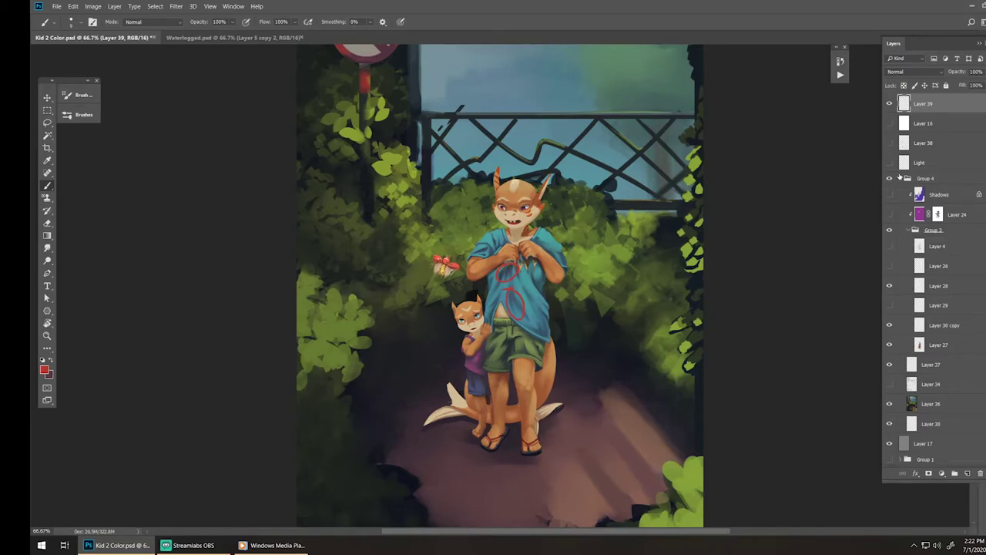
# - Circle the area of sky and fence above the older character's head in red
pyautogui.moveTo(571, 85)
pyautogui.mouseDown()
pyautogui.moveTo(556, 141)
pyautogui.moveTo(544, 94)
pyautogui.mouseUp()
pyautogui.hotkey('ctrl', 'z')
pyautogui.moveTo(609, 125); pyautogui.dragTo(565, 148)
pyautogui.hotkey('ctrl', 'z')
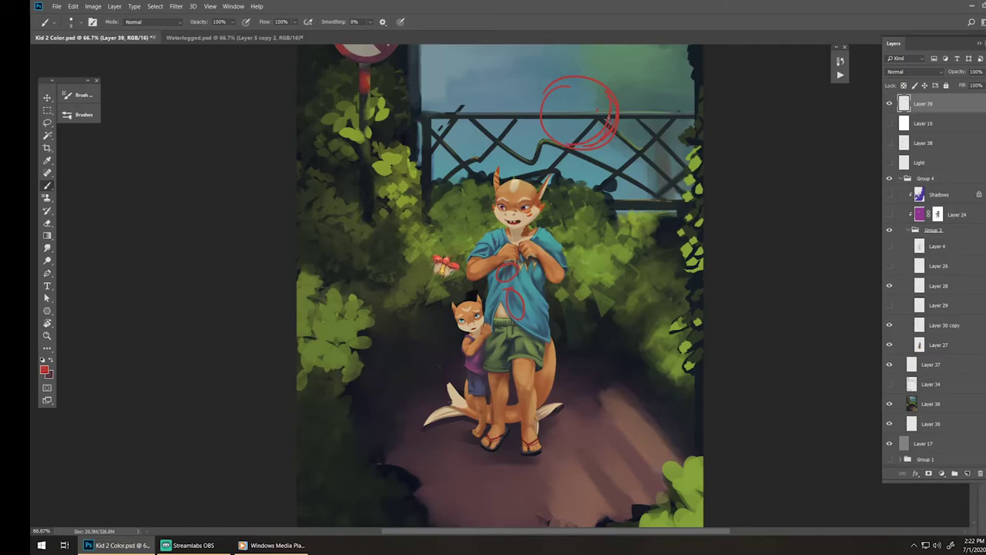
# - Replace the annotated Layer 39 with a new empty layer and show Shadows and Layer 24
pyautogui.press('Delete')
pyautogui.press('z')
pyautogui.moveTo(623, 272); pyautogui.dragTo(589, 273)
pyautogui.click(968, 473)
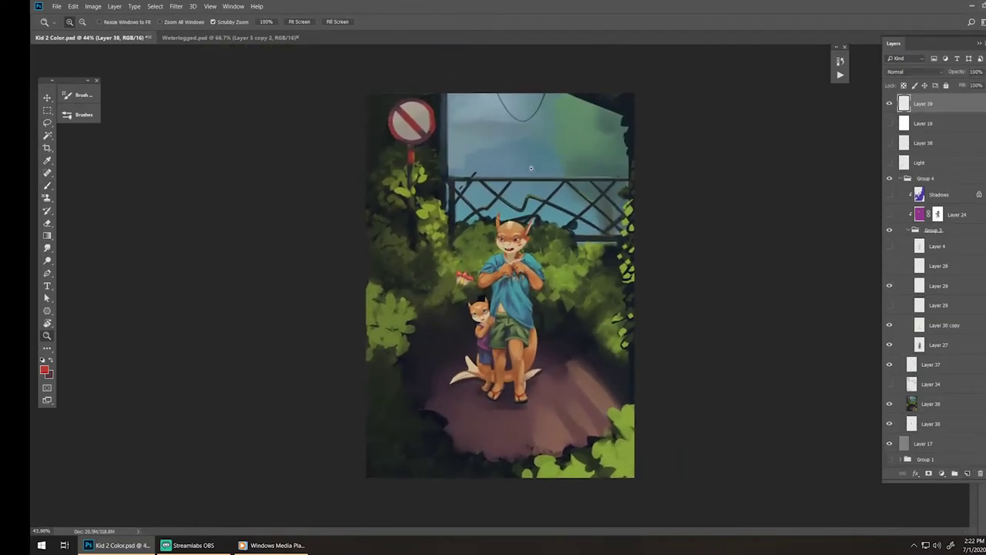
pyautogui.press('b')
pyautogui.click(889, 214)
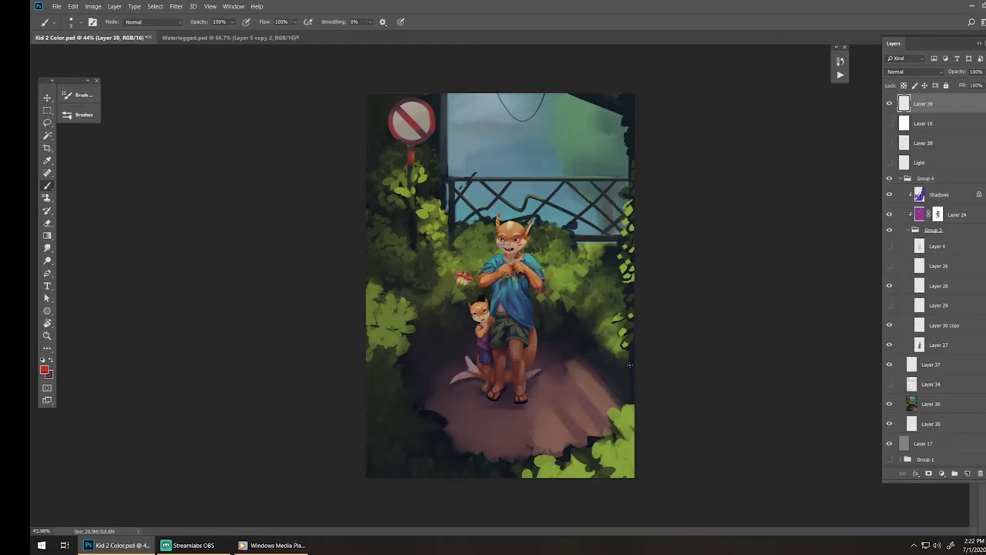
# - Try red marks on the older character's shirt and on the area beside it
pyautogui.moveTo(514, 297); pyautogui.dragTo(527, 316)
pyautogui.hotkey('ctrl', 'alt', 'z')
pyautogui.hotkey('ctrl', 'alt', 'z')
pyautogui.hotkey('ctrl', 'alt', 'z')
pyautogui.moveTo(562, 295); pyautogui.dragTo(568, 312)
pyautogui.hotkey('ctrl', 'z')
# - Show the grayscale Layer 16 and sketch red guide lines from the left bushes across the dark foreground to the lower-right leaves
pyautogui.click(890, 125)
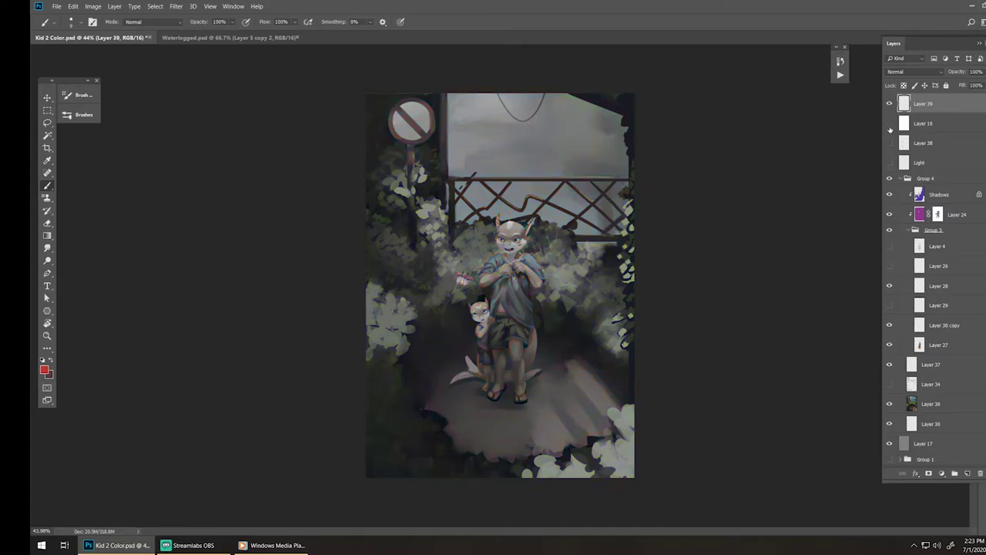
pyautogui.moveTo(890, 104); pyautogui.dragTo(890, 124)
pyautogui.moveTo(393, 370)
pyautogui.mouseDown()
pyautogui.moveTo(407, 416)
pyautogui.moveTo(505, 463)
pyautogui.moveTo(488, 476)
pyautogui.mouseUp()
pyautogui.hotkey('ctrl', 'z')
pyautogui.moveTo(606, 450); pyautogui.dragTo(465, 476)
pyautogui.hotkey('ctrl', 'z')
pyautogui.moveTo(625, 443); pyautogui.dragTo(449, 476)
pyautogui.moveTo(403, 322); pyautogui.dragTo(420, 459)
pyautogui.moveTo(407, 425)
pyautogui.mouseDown()
pyautogui.moveTo(396, 475)
pyautogui.moveTo(424, 461)
pyautogui.moveTo(385, 490)
pyautogui.moveTo(433, 459)
pyautogui.moveTo(409, 463)
pyautogui.moveTo(403, 472)
pyautogui.moveTo(443, 448)
pyautogui.moveTo(387, 491)
pyautogui.moveTo(404, 468)
pyautogui.moveTo(433, 461)
pyautogui.moveTo(391, 477)
pyautogui.mouseUp()
pyautogui.moveTo(402, 467); pyautogui.dragTo(387, 477)
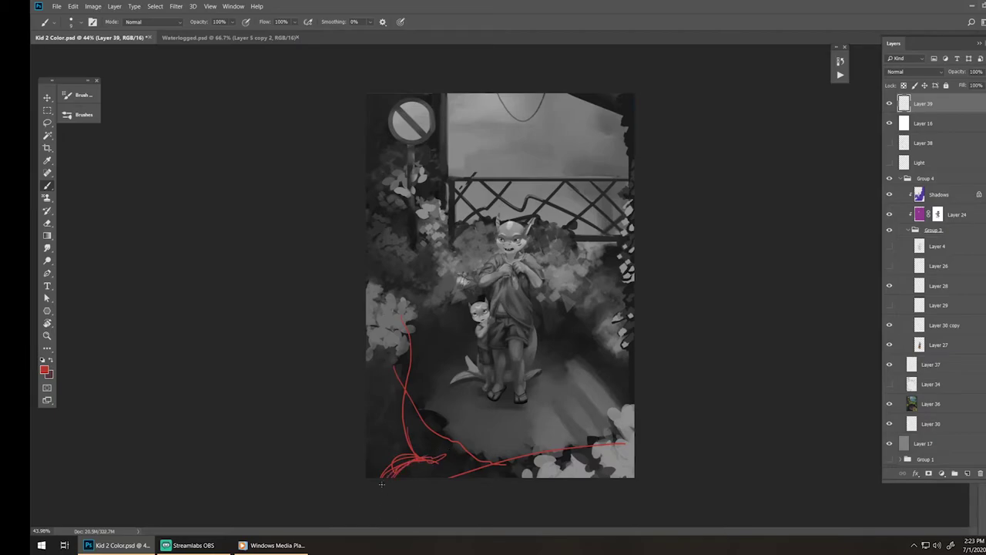
# - Undo the scribbles in the lower-left corner and sketch red branching contours where the guide lines meet at the path's front edge
pyautogui.hotkey('ctrl', 'alt', 'z')
pyautogui.hotkey('ctrl', 'alt', 'z')
pyautogui.hotkey('ctrl', 'alt', 'z')
pyautogui.hotkey('ctrl', 'alt', 'z')
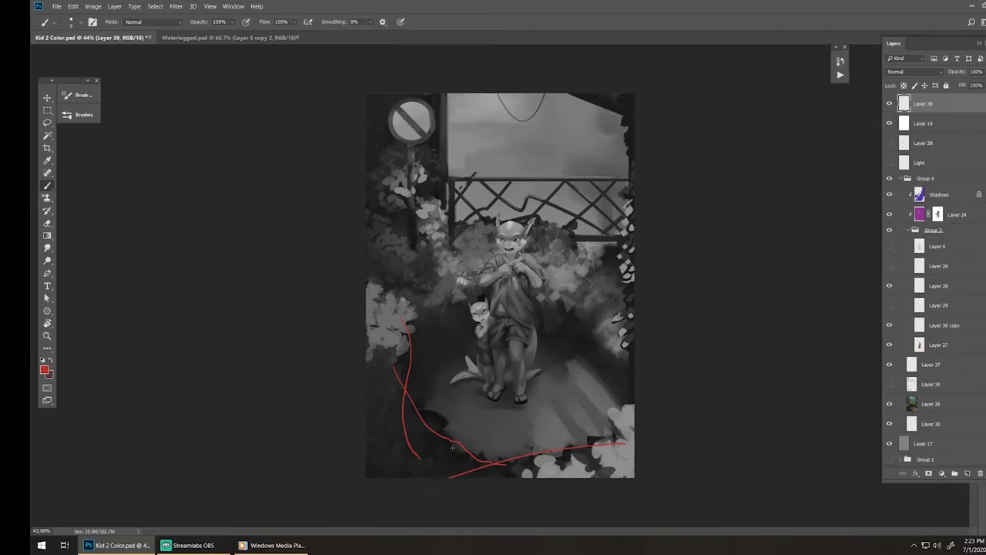
pyautogui.moveTo(464, 461); pyautogui.dragTo(426, 476)
pyautogui.moveTo(470, 460)
pyautogui.mouseDown()
pyautogui.moveTo(426, 476)
pyautogui.moveTo(418, 466)
pyautogui.mouseUp()
pyautogui.moveTo(418, 462)
pyautogui.mouseDown()
pyautogui.moveTo(431, 465)
pyautogui.moveTo(408, 472)
pyautogui.moveTo(443, 451)
pyautogui.mouseUp()
pyautogui.hotkey('ctrl', 'alt', 'z')
pyautogui.press('e')
pyautogui.press('b')
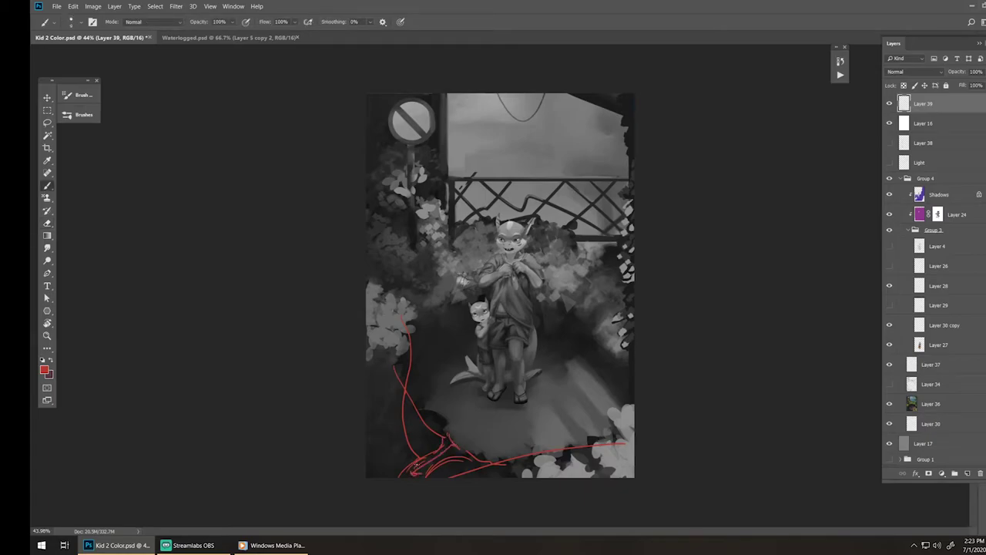
pyautogui.press('e')
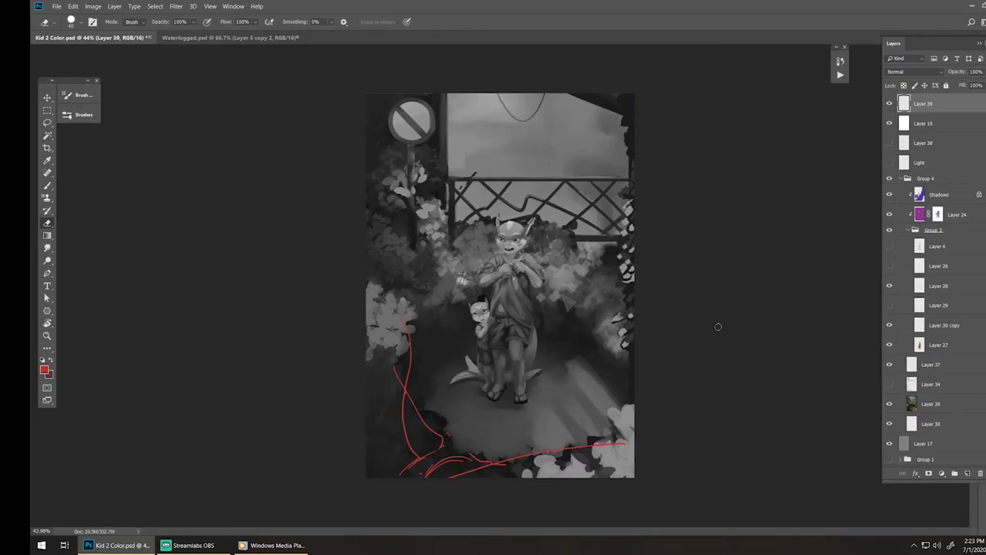
# - Replace the annotated layer with a new empty one and draw a straight horizontal red line across the canvas at the older character's face
pyautogui.press('Delete')
pyautogui.click(967, 473)
pyautogui.press('b')
pyautogui.moveTo(603, 242)
pyautogui.mouseDown()
pyautogui.moveTo(442, 242)
pyautogui.moveTo(706, 268)
pyautogui.mouseUp()
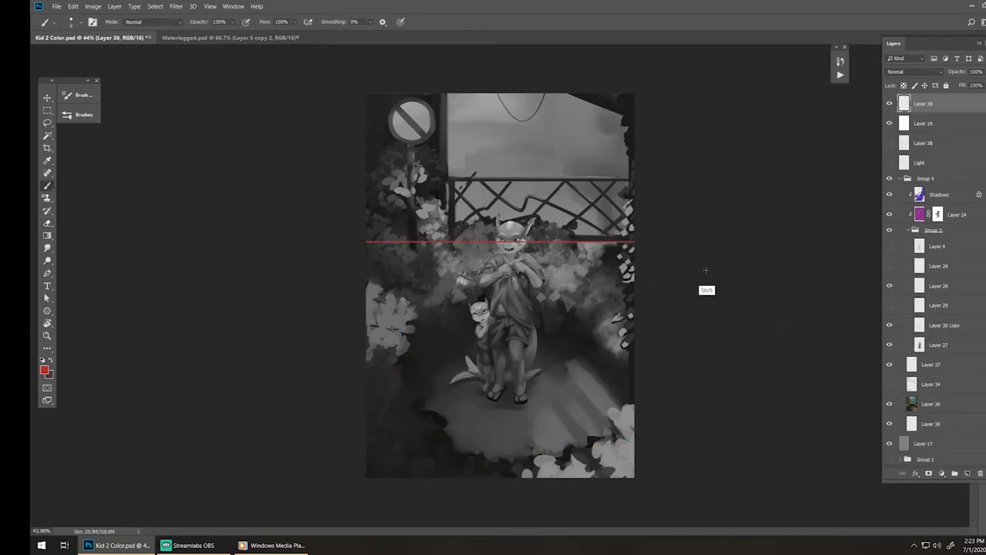
pyautogui.moveTo(604, 306); pyautogui.dragTo(603, 312)
pyautogui.hotkey('ctrl', 'z')
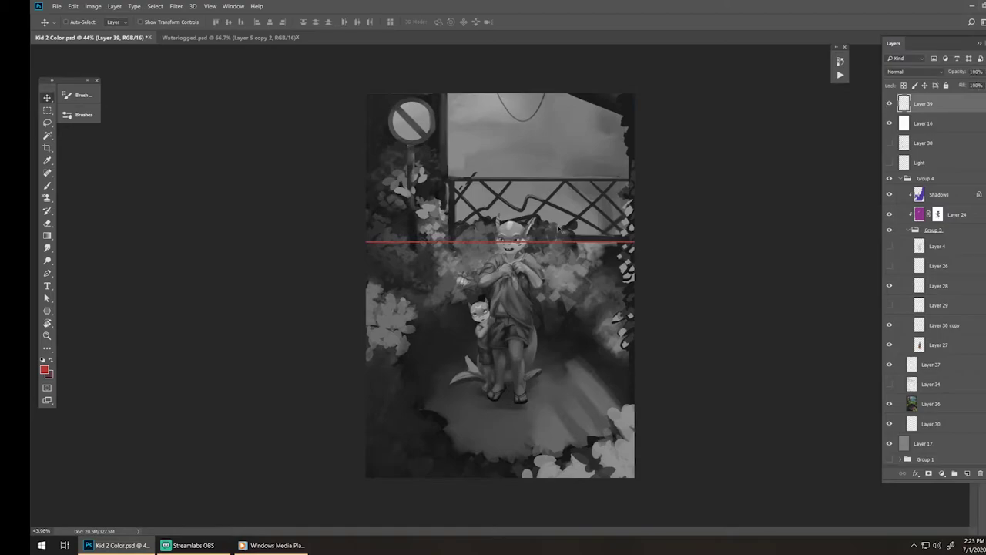
pyautogui.press('b')
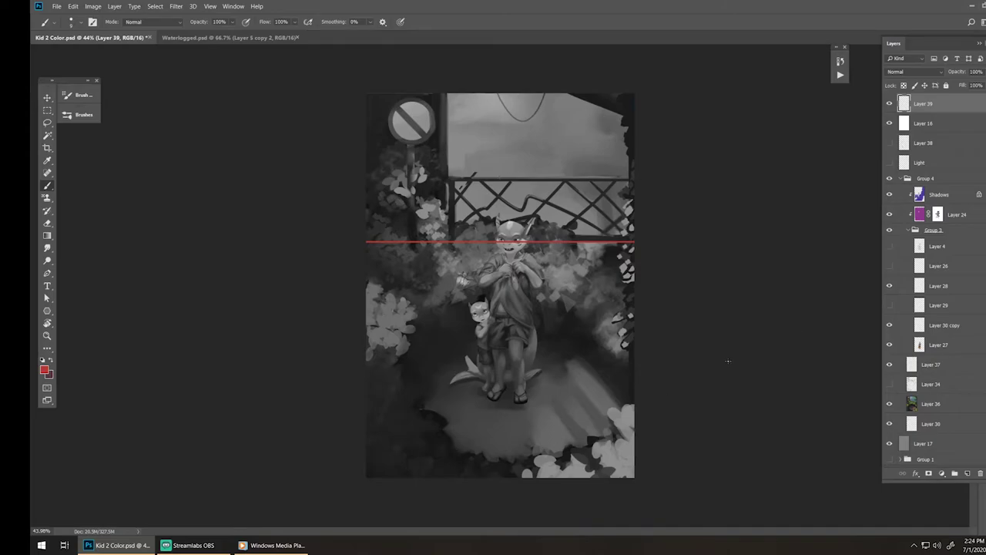
# - Toggle Layer 16 and Layer 38 for comparison, and sketch red contours and figure shapes along the path's front edge
pyautogui.click(889, 126)
pyautogui.click(888, 126)
pyautogui.click(889, 142)
pyautogui.click(890, 143)
pyautogui.moveTo(589, 445)
pyautogui.mouseDown()
pyautogui.moveTo(514, 453)
pyautogui.moveTo(405, 387)
pyautogui.moveTo(340, 413)
pyautogui.moveTo(387, 384)
pyautogui.moveTo(449, 434)
pyautogui.moveTo(501, 437)
pyautogui.moveTo(486, 452)
pyautogui.moveTo(497, 445)
pyautogui.moveTo(502, 417)
pyautogui.moveTo(513, 445)
pyautogui.moveTo(539, 441)
pyautogui.mouseUp()
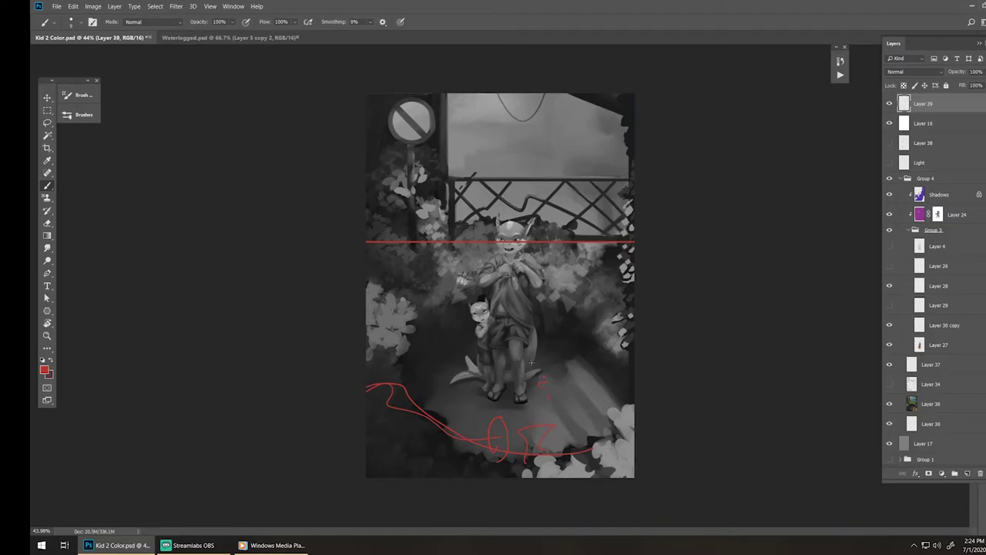
# - Delete the annotated Layer 39, and switch to Waterlogged.psd to compare it with Layer 5 copy 2 on and off
pyautogui.press('Delete')
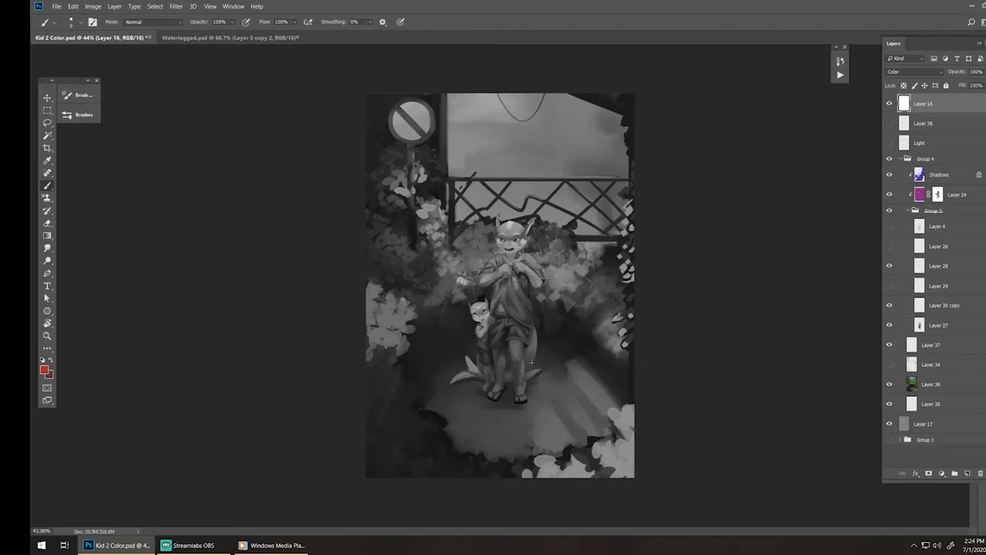
pyautogui.click(235, 40)
pyautogui.click(890, 123)
pyautogui.click(889, 123)
pyautogui.click(889, 123)
pyautogui.click(890, 123)
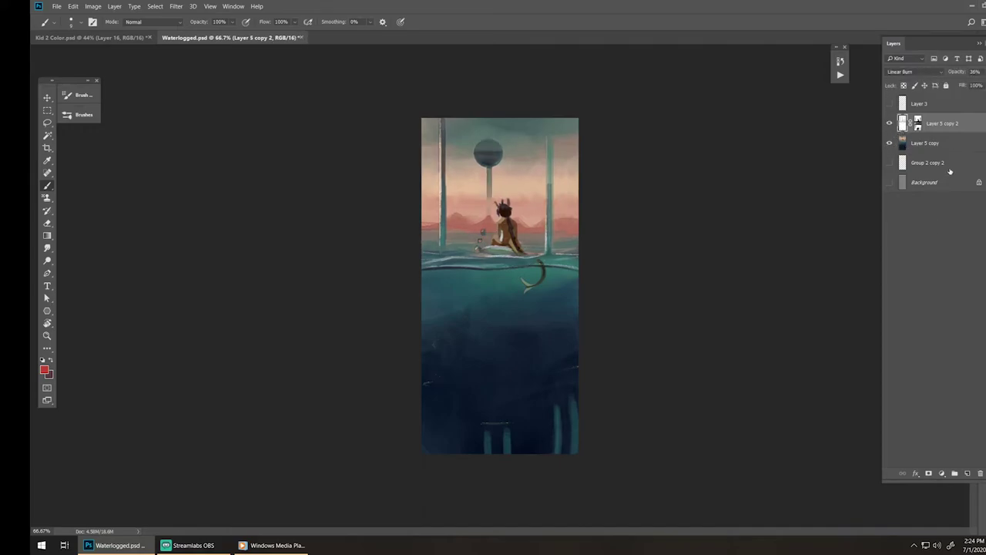
# - Delete Layer 3 from Waterlogged.psd and add a new empty layer above Layer 5 copy 2
pyautogui.click(910, 105)
pyautogui.press('Delete')
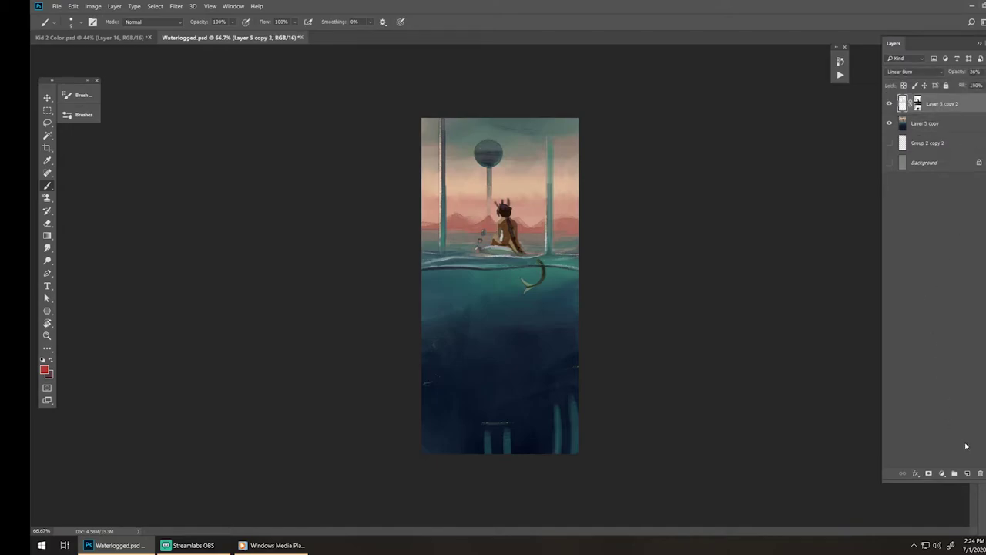
pyautogui.click(967, 473)
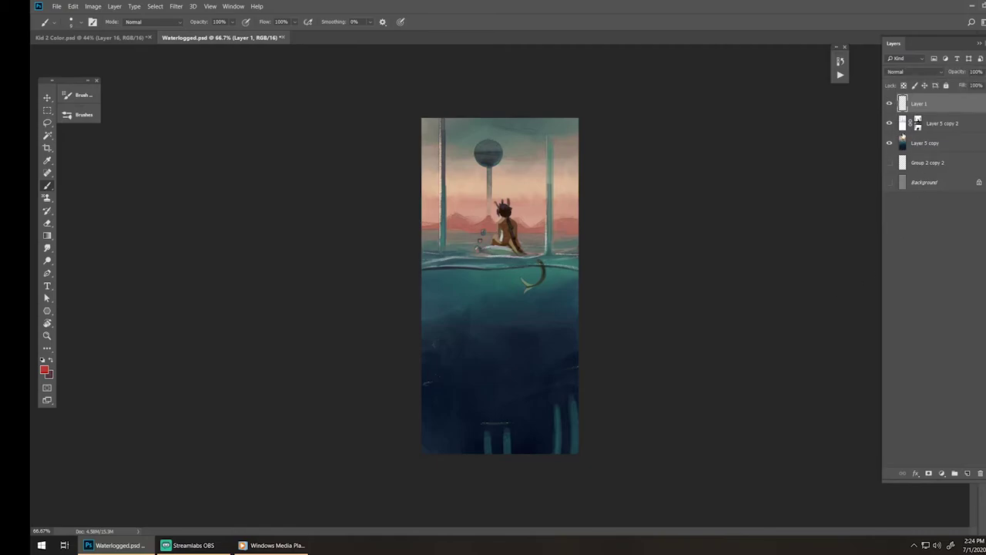
# - Fill the new layer with white and set its blend mode to Color for a grayscale check
pyautogui.hotkey('shift', 'F5')
pyautogui.click(689, 335)
pyautogui.click(684, 256)
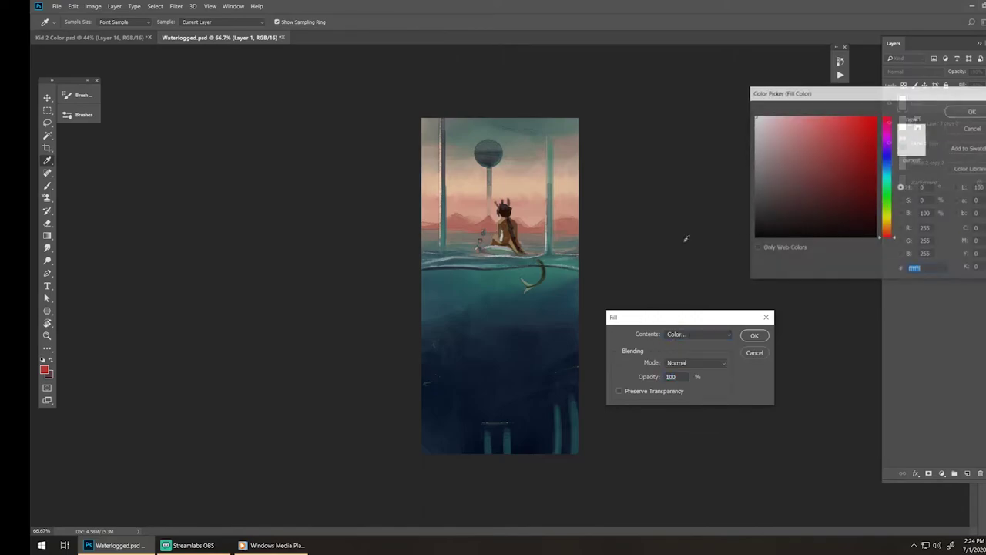
pyautogui.press('Return')
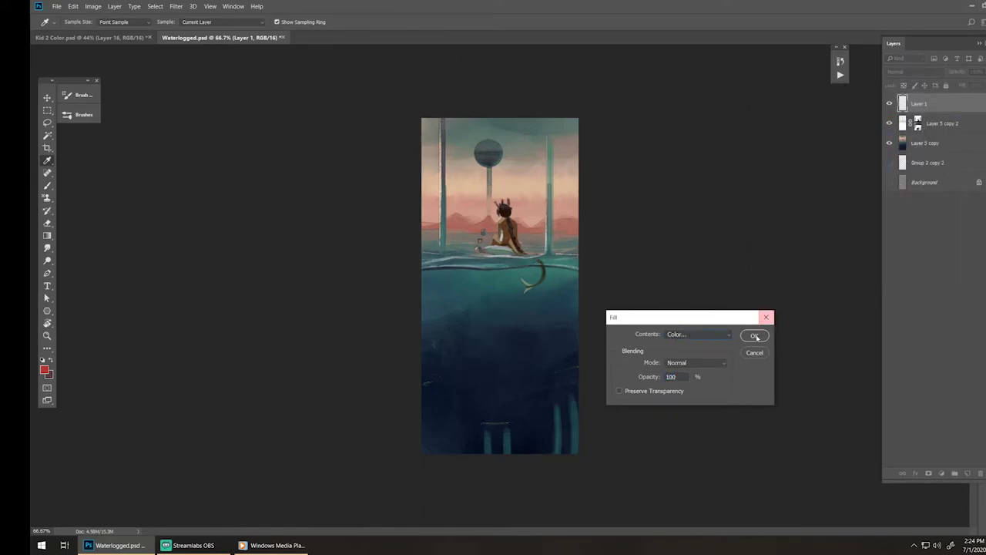
pyautogui.click(755, 336)
pyautogui.press('b')
pyautogui.click(913, 72)
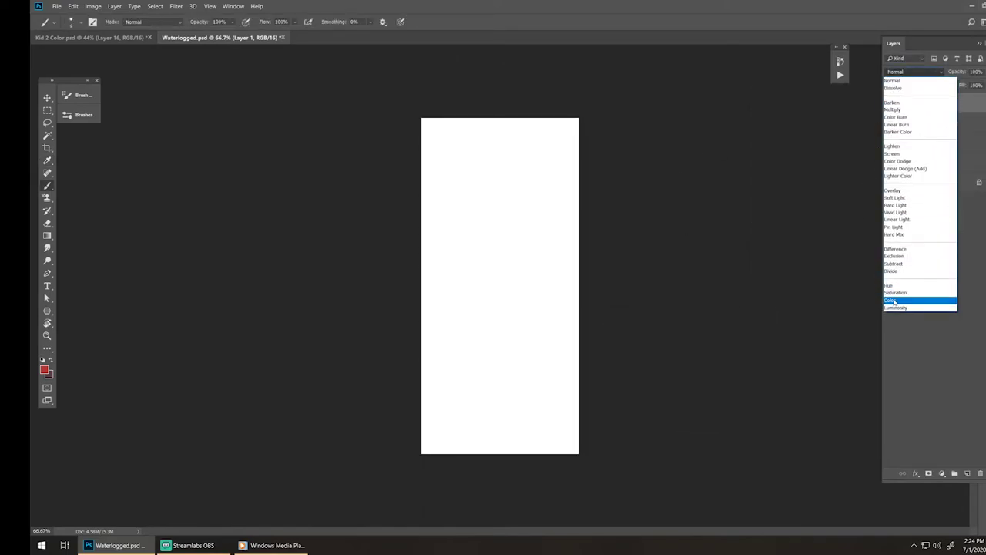
pyautogui.click(892, 300)
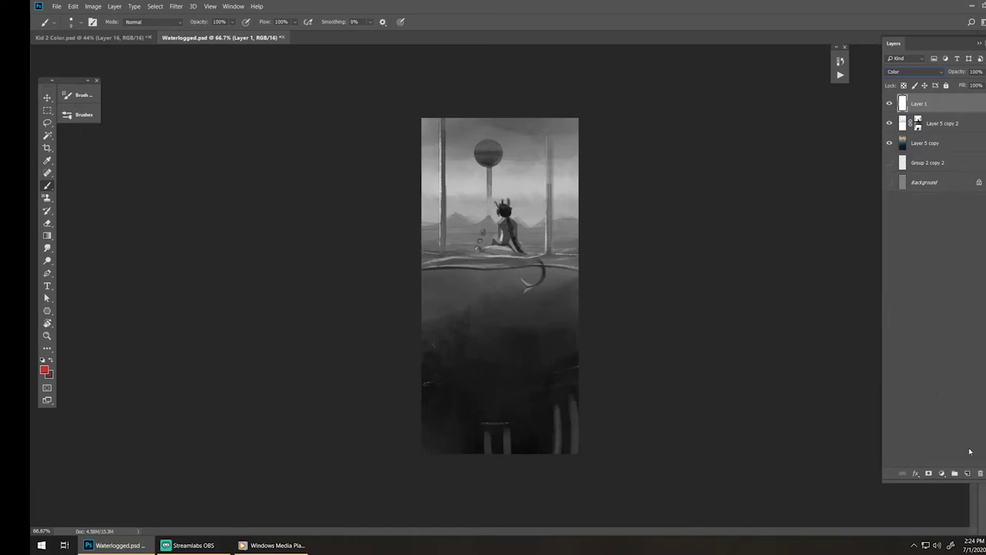
# - Add another empty layer and outline the dark underwater shapes in red
pyautogui.click(968, 473)
pyautogui.moveTo(426, 324)
pyautogui.mouseDown()
pyautogui.moveTo(478, 307)
pyautogui.moveTo(464, 378)
pyautogui.mouseUp()
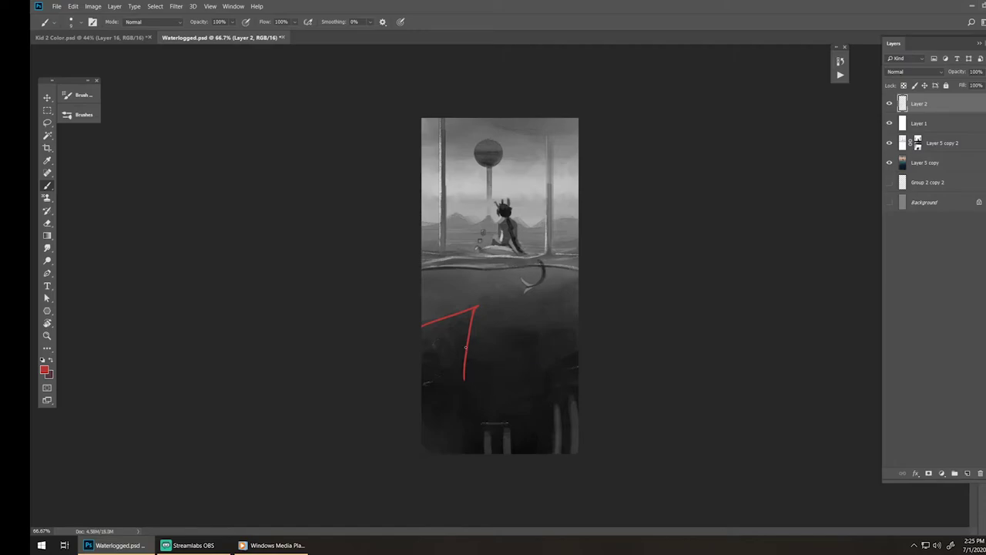
pyautogui.moveTo(468, 331)
pyautogui.mouseDown()
pyautogui.moveTo(576, 332)
pyautogui.moveTo(577, 356)
pyautogui.moveTo(551, 367)
pyautogui.mouseUp()
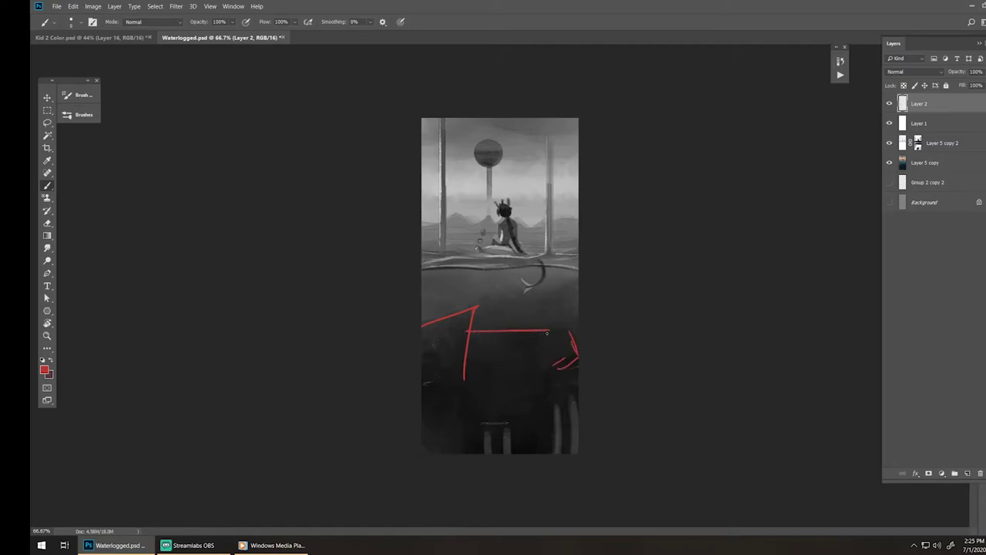
# - Switch to Kid 2 Color.psd and float its window beside the Waterlogged painting for comparison
pyautogui.click(108, 37)
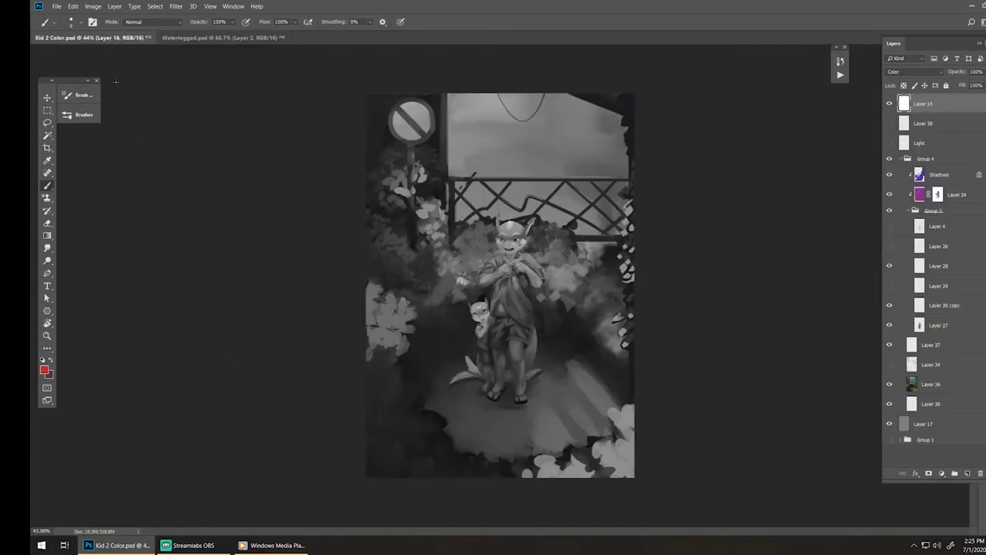
pyautogui.moveTo(115, 37); pyautogui.dragTo(169, 81)
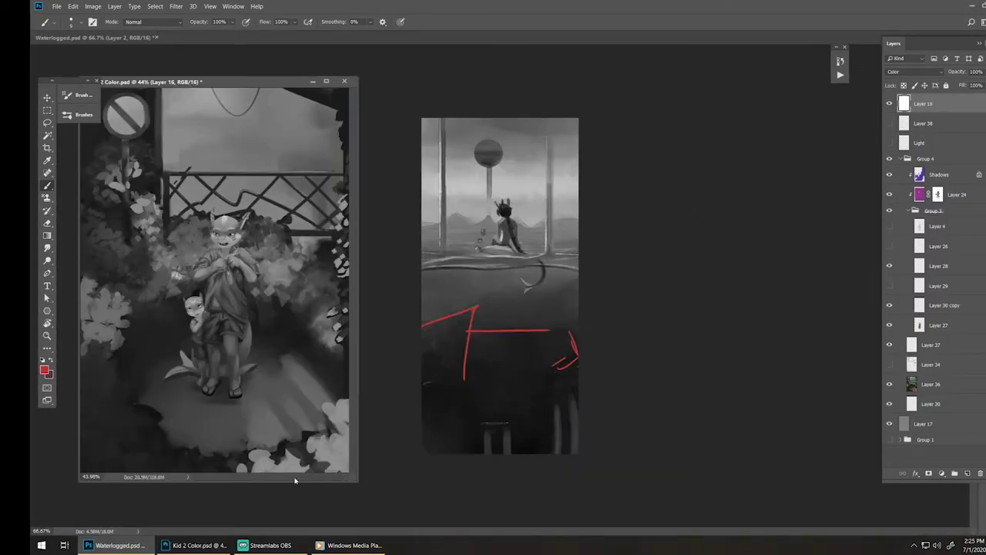
pyautogui.click(283, 547)
pyautogui.click(283, 547)
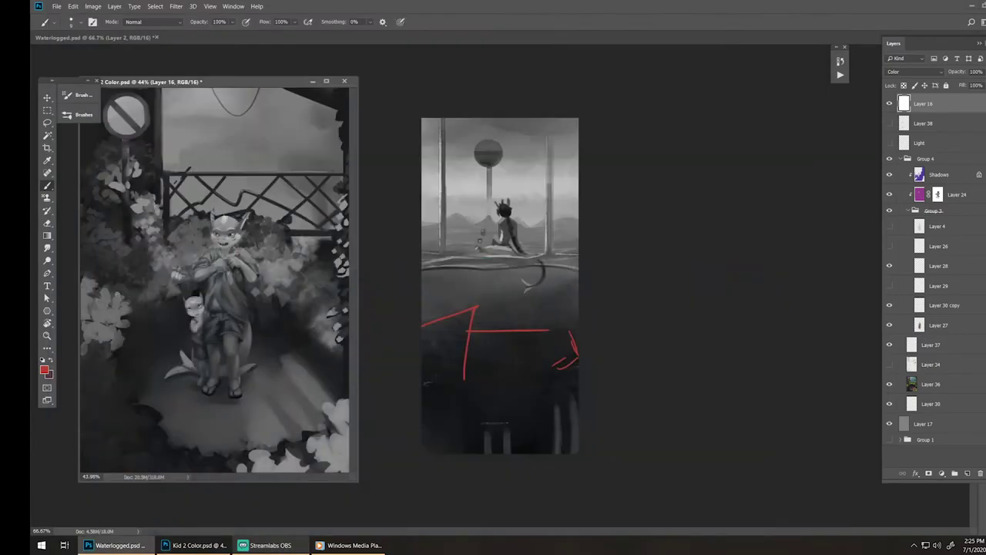
# - Mark the sky, foliage, post and foreground leaves of Kid 2 Color in red on Layer 16, and toggle that layer for comparison
pyautogui.click(389, 342)
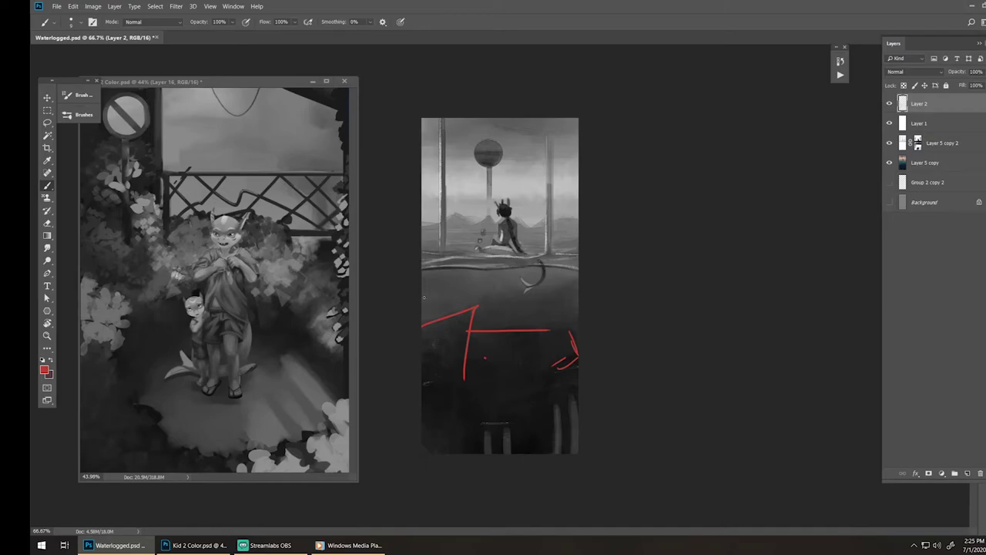
pyautogui.click(271, 358)
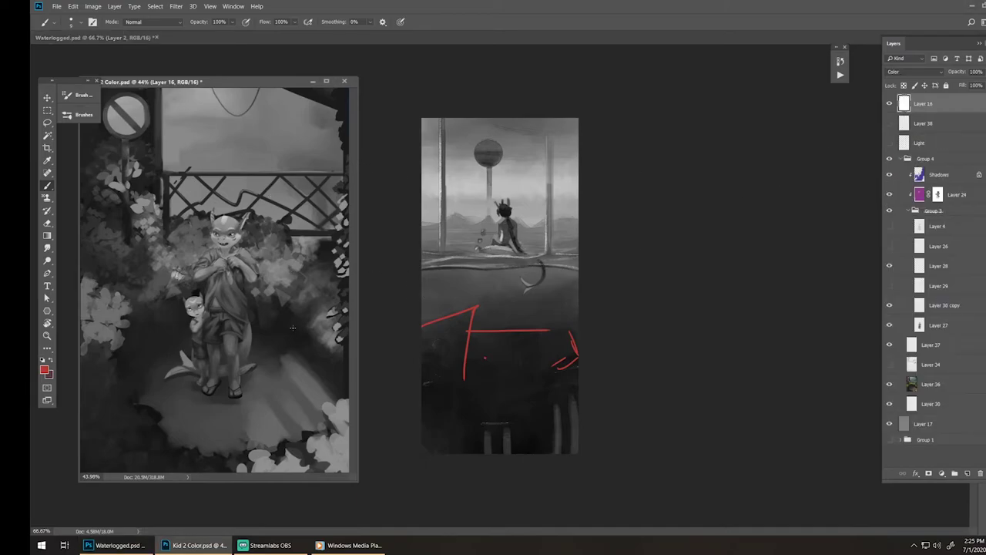
pyautogui.hotkey('ctrl', 'z')
pyautogui.moveTo(204, 112); pyautogui.dragTo(228, 136)
pyautogui.moveTo(316, 103); pyautogui.dragTo(331, 122)
pyautogui.moveTo(150, 110); pyautogui.dragTo(152, 362)
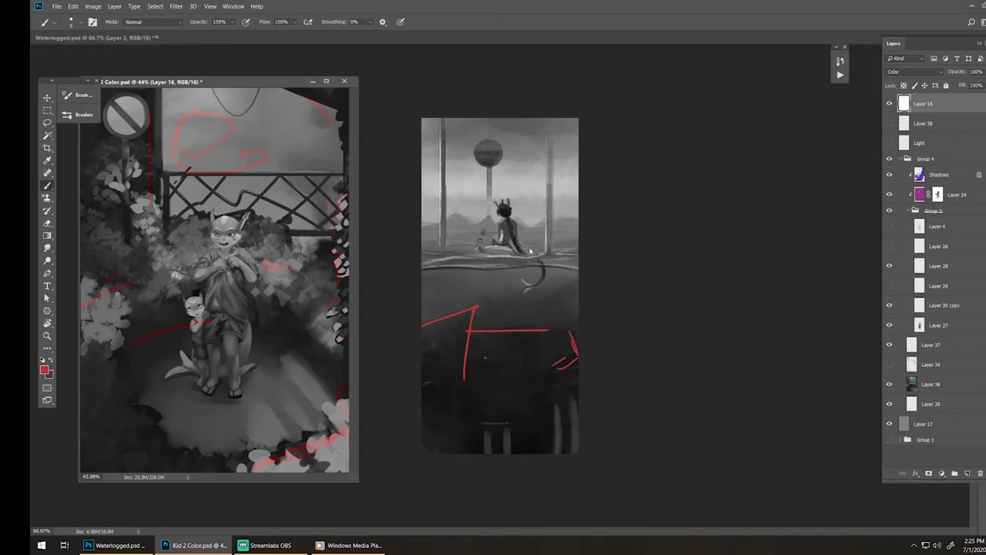
pyautogui.click(890, 103)
# - Add red strokes through the dark bottom area of the Waterlogged painting and shift the annotations slightly down
pyautogui.click(559, 240)
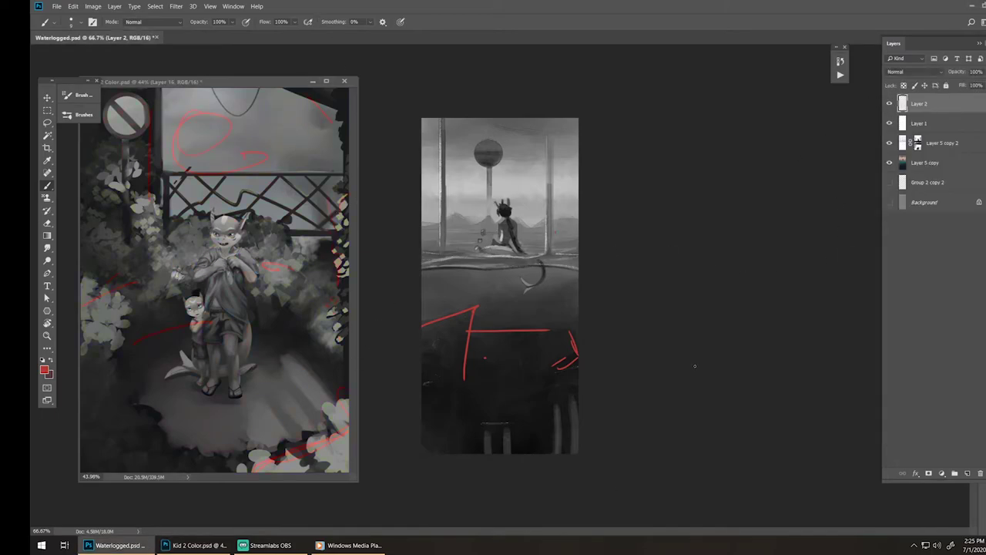
pyautogui.moveTo(474, 331)
pyautogui.mouseDown()
pyautogui.moveTo(577, 325)
pyautogui.moveTo(548, 331)
pyautogui.moveTo(544, 354)
pyautogui.mouseUp()
pyautogui.hotkey('ctrl', 'z')
pyautogui.moveTo(540, 362); pyautogui.dragTo(488, 453)
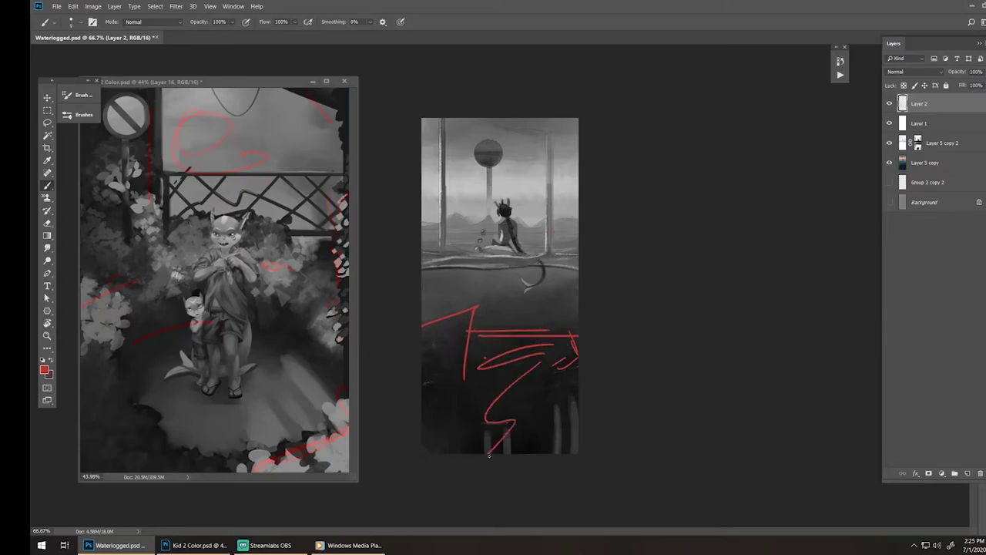
pyautogui.press('v')
pyautogui.moveTo(554, 405); pyautogui.dragTo(553, 416)
# - Divide the Waterlogged painting's water, horizon and sky into value bands with horizontal red lines and zigzag hatching
pyautogui.press('b')
pyautogui.moveTo(423, 277); pyautogui.dragTo(428, 272)
pyautogui.moveTo(424, 287)
pyautogui.mouseDown()
pyautogui.moveTo(438, 315)
pyautogui.moveTo(499, 293)
pyautogui.moveTo(578, 312)
pyautogui.mouseUp()
pyautogui.moveTo(424, 254)
pyautogui.mouseDown()
pyautogui.moveTo(501, 237)
pyautogui.moveTo(578, 249)
pyautogui.mouseUp()
pyautogui.moveTo(430, 223)
pyautogui.mouseDown()
pyautogui.moveTo(637, 222)
pyautogui.moveTo(474, 220)
pyautogui.moveTo(578, 229)
pyautogui.mouseUp()
pyautogui.moveTo(426, 198); pyautogui.dragTo(578, 195)
pyautogui.moveTo(547, 181); pyautogui.dragTo(578, 185)
pyautogui.moveTo(431, 177)
pyautogui.mouseDown()
pyautogui.moveTo(547, 176)
pyautogui.moveTo(490, 165)
pyautogui.moveTo(580, 161)
pyautogui.mouseUp()
pyautogui.moveTo(431, 168); pyautogui.dragTo(554, 164)
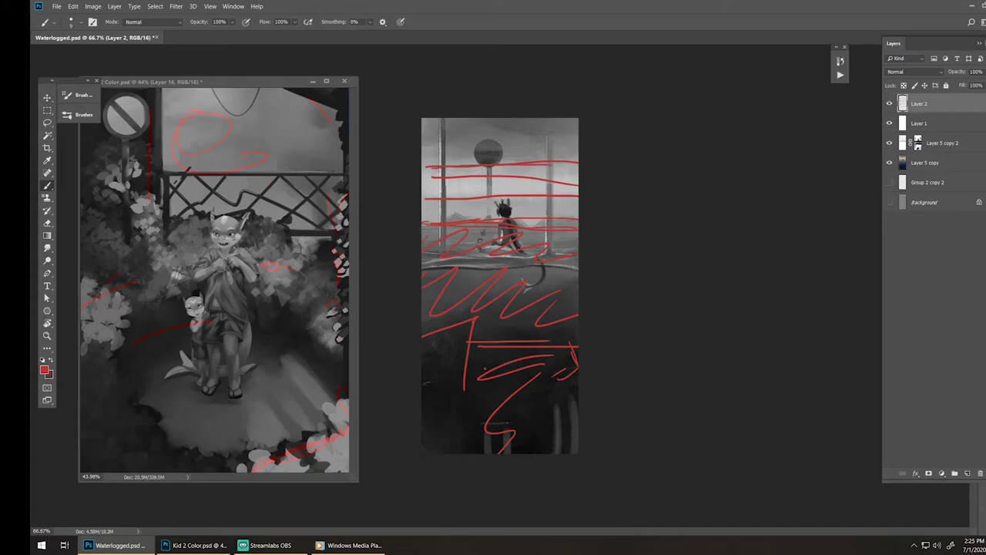
# - Clean up the upper sky band and fill it with red zigzag hatching, then minimize the Kid 2 Color window
pyautogui.moveTo(435, 168); pyautogui.dragTo(512, 165)
pyautogui.press('e')
pyautogui.moveTo(436, 177); pyautogui.dragTo(543, 177)
pyautogui.moveTo(454, 167); pyautogui.dragTo(547, 166)
pyautogui.press('b')
pyautogui.moveTo(422, 183); pyautogui.dragTo(441, 168)
pyautogui.moveTo(478, 164)
pyautogui.mouseDown()
pyautogui.moveTo(442, 191)
pyautogui.moveTo(505, 165)
pyautogui.moveTo(578, 170)
pyautogui.mouseUp()
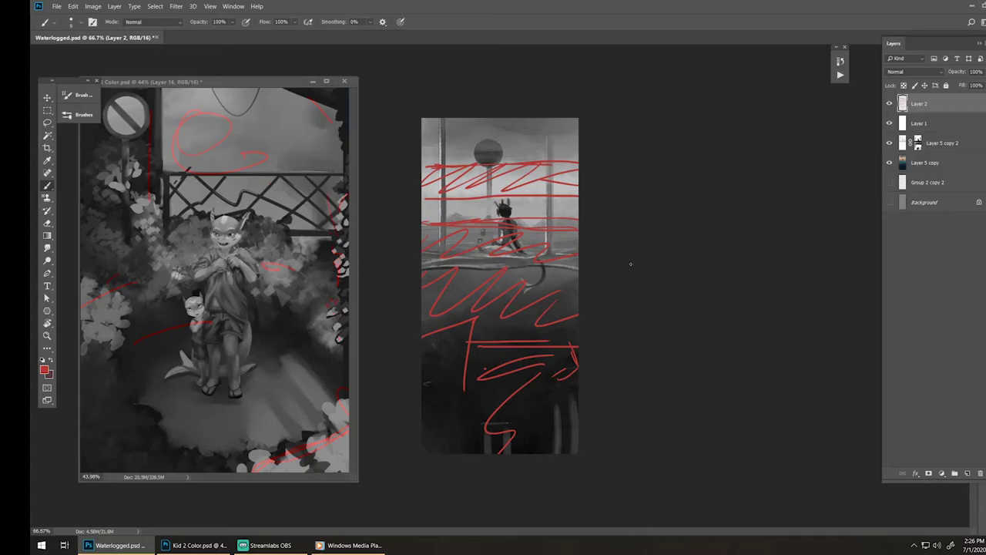
pyautogui.click(312, 81)
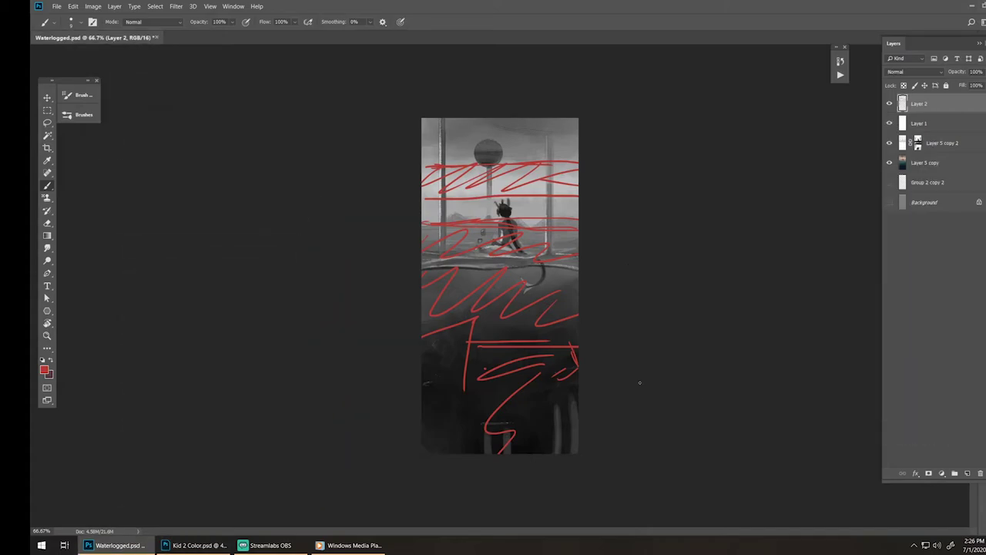
# - Replace the hatched annotation layer with a new one and outline the Waterlogged painting's dark bottom area in red
pyautogui.press('Delete')
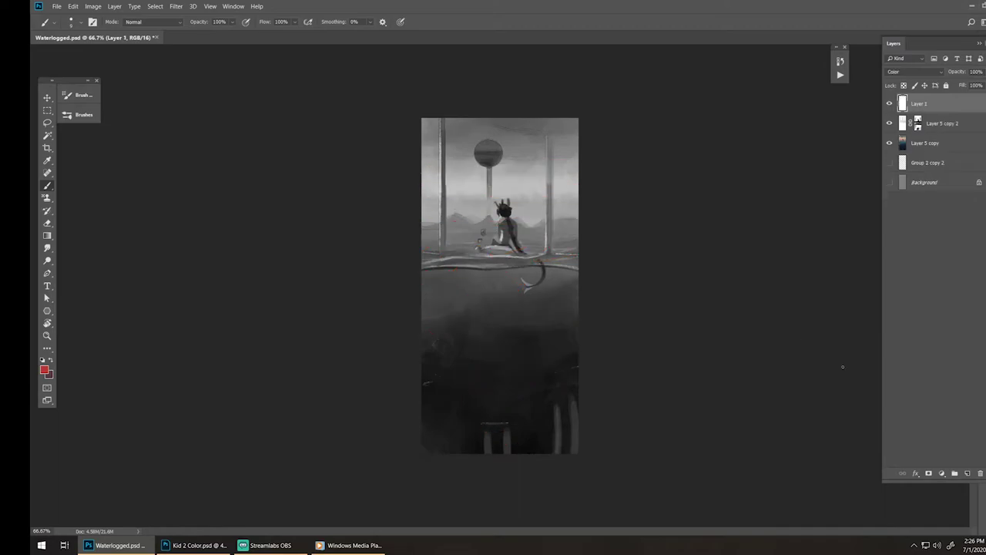
pyautogui.click(968, 472)
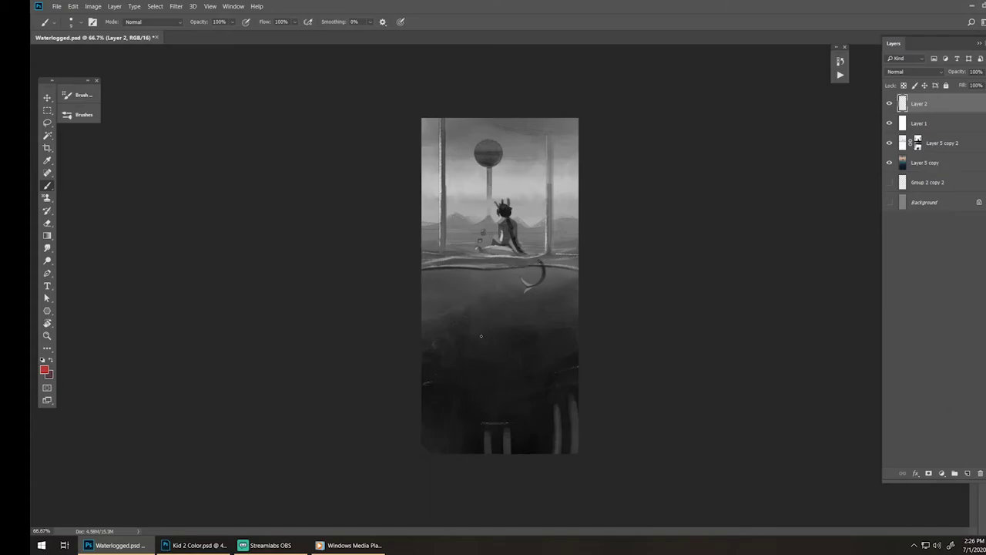
pyautogui.moveTo(418, 326)
pyautogui.mouseDown()
pyautogui.moveTo(479, 311)
pyautogui.moveTo(469, 379)
pyautogui.moveTo(497, 368)
pyautogui.mouseUp()
pyautogui.hotkey('ctrl', 'z')
pyautogui.moveTo(465, 329)
pyautogui.mouseDown()
pyautogui.moveTo(578, 330)
pyautogui.moveTo(562, 397)
pyautogui.moveTo(545, 399)
pyautogui.mouseUp()
pyautogui.press('v')
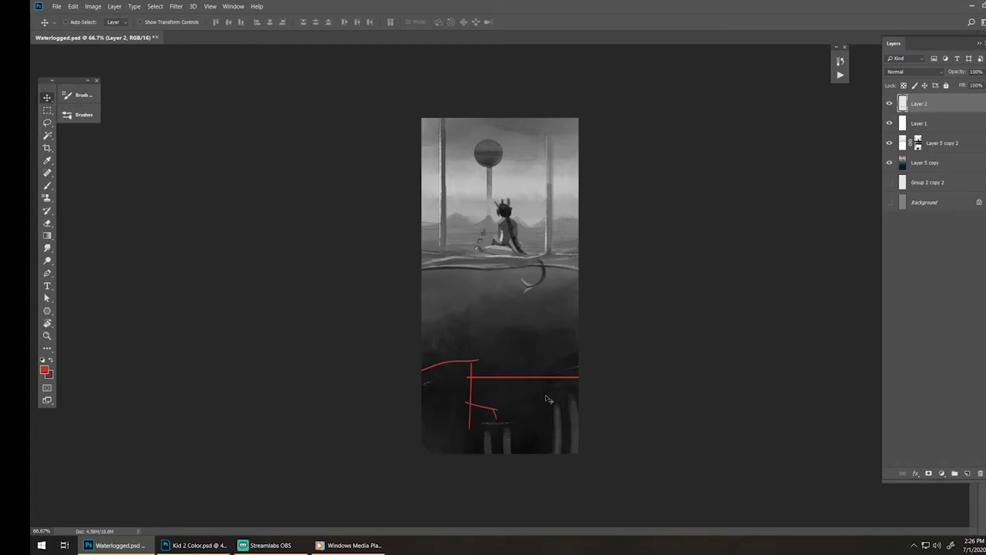
# - Draw straight horizontal red lines at the water surface, the horizon and across the lower part of the sphere
pyautogui.press('b')
pyautogui.moveTo(426, 269); pyautogui.dragTo(582, 269)
pyautogui.moveTo(579, 219); pyautogui.dragTo(422, 219)
pyautogui.moveTo(425, 161); pyautogui.dragTo(659, 173)
pyautogui.hotkey('ctrl', 'z')
pyautogui.moveTo(423, 166); pyautogui.dragTo(621, 178)
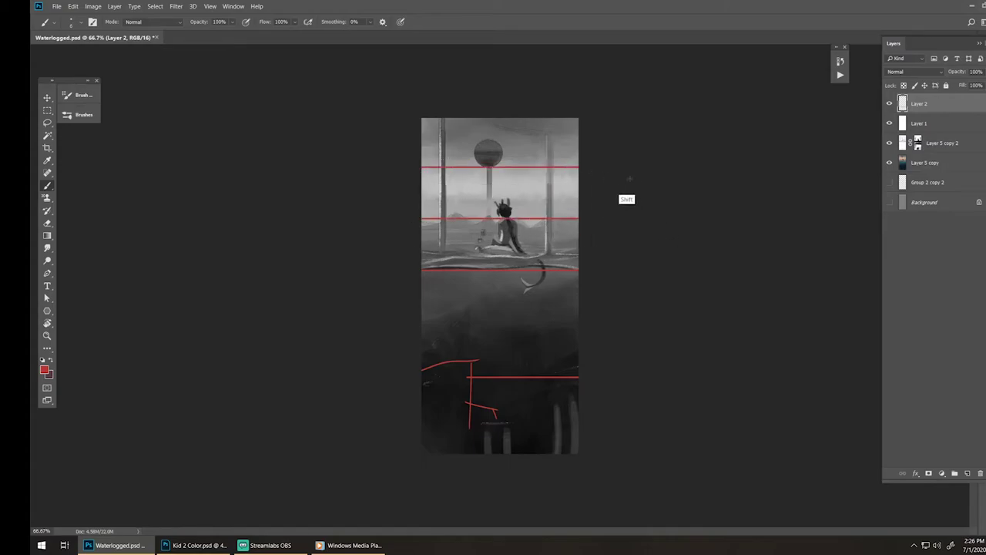
pyautogui.press('ctrl')
pyautogui.hotkey('ctrl', 'z')
pyautogui.moveTo(419, 162); pyautogui.dragTo(642, 170)
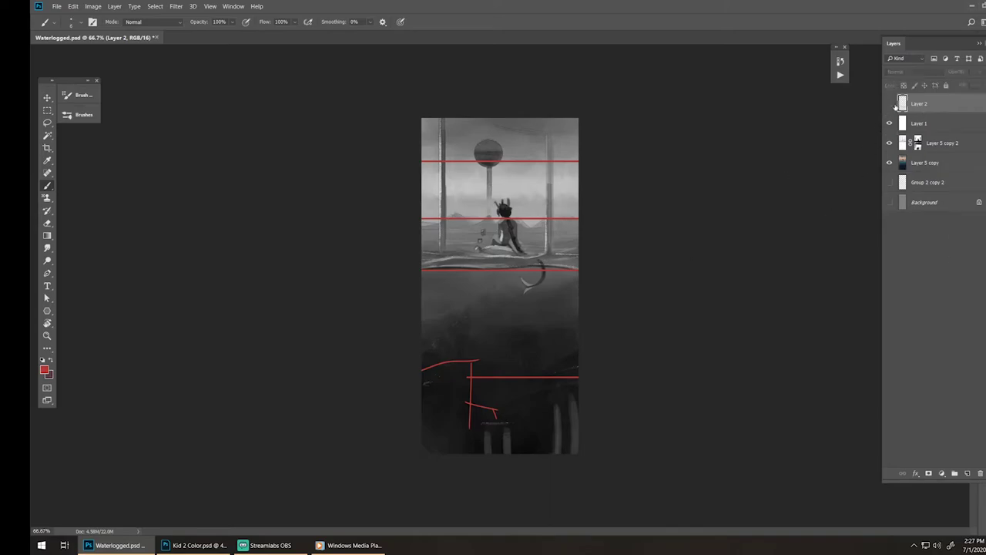
# - Fill the darkest band at the painting's bottom with diagonal red hatching
pyautogui.moveTo(423, 383); pyautogui.dragTo(436, 368)
pyautogui.moveTo(423, 416); pyautogui.dragTo(461, 375)
pyautogui.moveTo(424, 436)
pyautogui.mouseDown()
pyautogui.moveTo(469, 386)
pyautogui.moveTo(487, 387)
pyautogui.mouseUp()
pyautogui.moveTo(445, 454); pyautogui.dragTo(514, 378)
pyautogui.moveTo(463, 455); pyautogui.dragTo(543, 376)
pyautogui.moveTo(498, 444); pyautogui.dragTo(569, 377)
pyautogui.moveTo(540, 450); pyautogui.dragTo(577, 397)
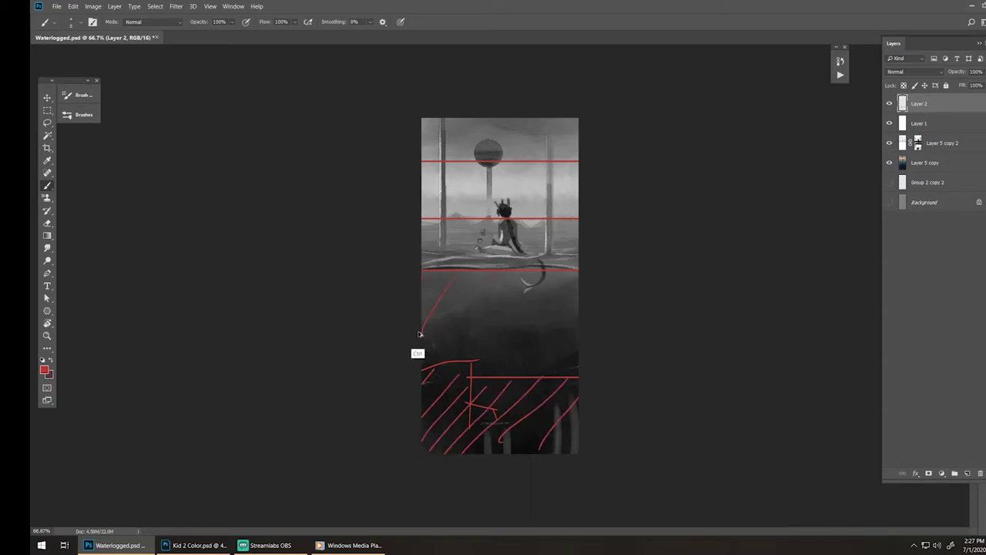
# - Outline the next dark underwater band in red, including the shape on the painting's left side, and hatch it lightly
pyautogui.moveTo(413, 328)
pyautogui.mouseDown()
pyautogui.moveTo(486, 303)
pyautogui.moveTo(436, 377)
pyautogui.mouseUp()
pyautogui.hotkey('ctrl', 'z')
pyautogui.moveTo(417, 328); pyautogui.dragTo(472, 308)
pyautogui.moveTo(460, 359); pyautogui.dragTo(501, 364)
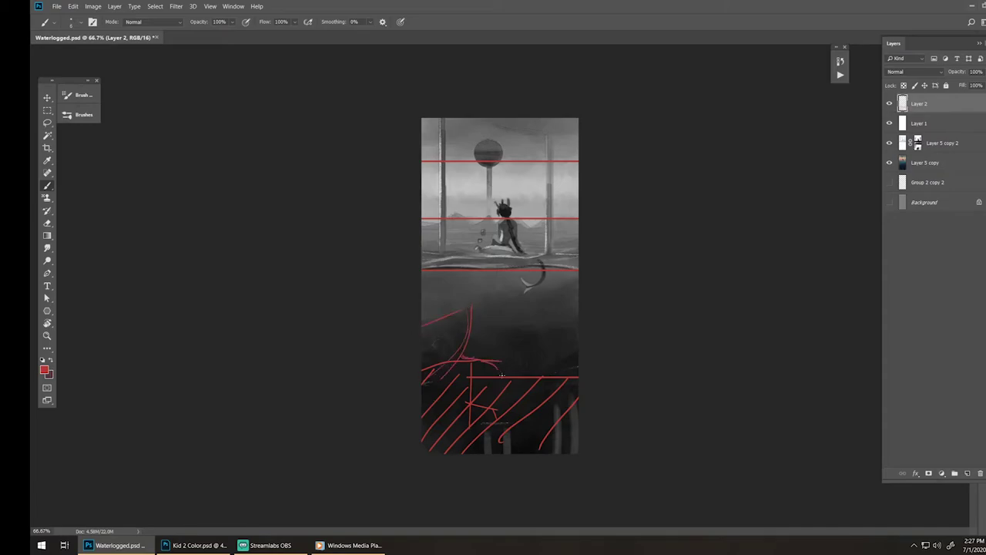
pyautogui.moveTo(466, 330)
pyautogui.mouseDown()
pyautogui.moveTo(583, 330)
pyautogui.moveTo(471, 347)
pyautogui.mouseUp()
pyautogui.moveTo(498, 341); pyautogui.dragTo(479, 359)
pyautogui.moveTo(528, 347); pyautogui.dragTo(530, 355)
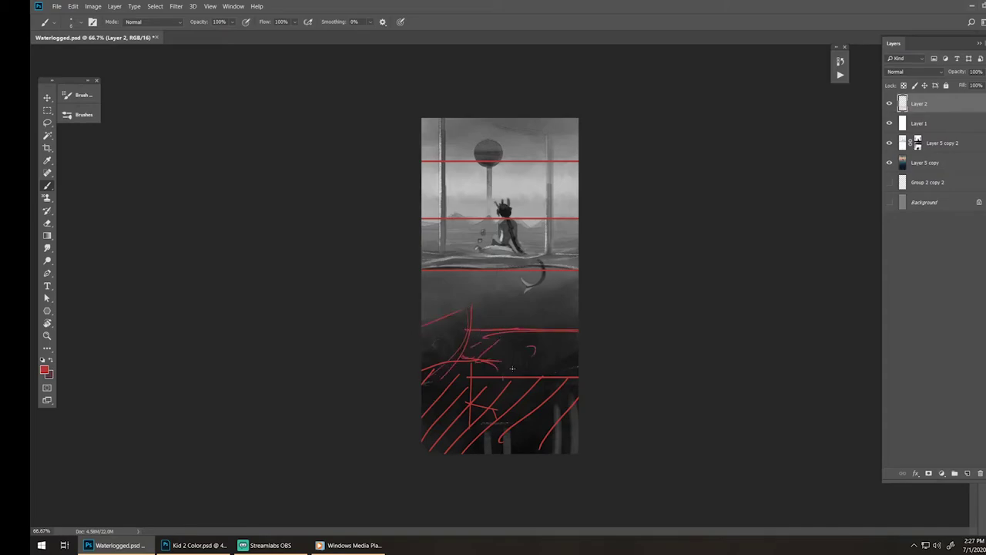
# - Draw curved red arrows leading from the dark bottom band up through each value band to the sky
pyautogui.moveTo(540, 408); pyautogui.dragTo(542, 307)
pyautogui.hotkey('ctrl', 'z')
pyautogui.moveTo(523, 406); pyautogui.dragTo(546, 304)
pyautogui.moveTo(555, 236)
pyautogui.mouseDown()
pyautogui.moveTo(544, 186)
pyautogui.moveTo(551, 149)
pyautogui.moveTo(512, 194)
pyautogui.moveTo(511, 244)
pyautogui.mouseUp()
pyautogui.hotkey('ctrl', 'z')
pyautogui.moveTo(510, 136); pyautogui.dragTo(513, 137)
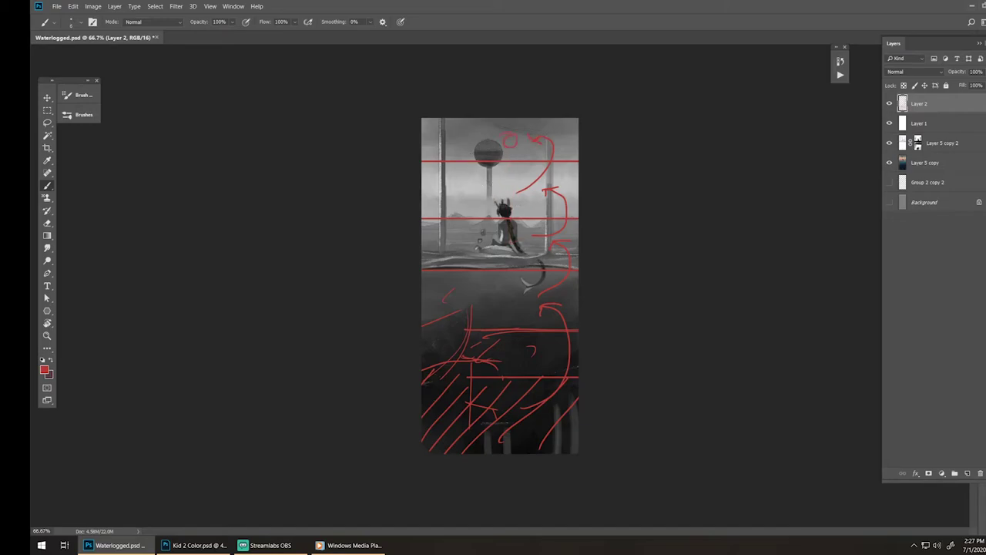
pyautogui.moveTo(450, 238); pyautogui.dragTo(449, 231)
# - Replace the annotation layer with a new one, circle the seated figure in red and add strokes across the sky behind it
pyautogui.press('Delete')
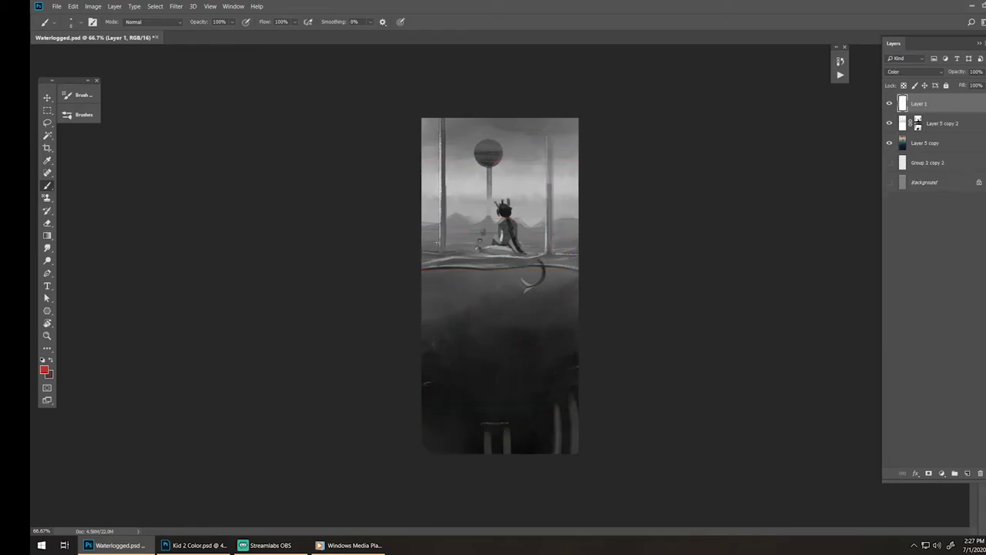
pyautogui.moveTo(544, 360); pyautogui.dragTo(550, 147)
pyautogui.hotkey('ctrl', 'z')
pyautogui.moveTo(532, 394); pyautogui.dragTo(536, 264)
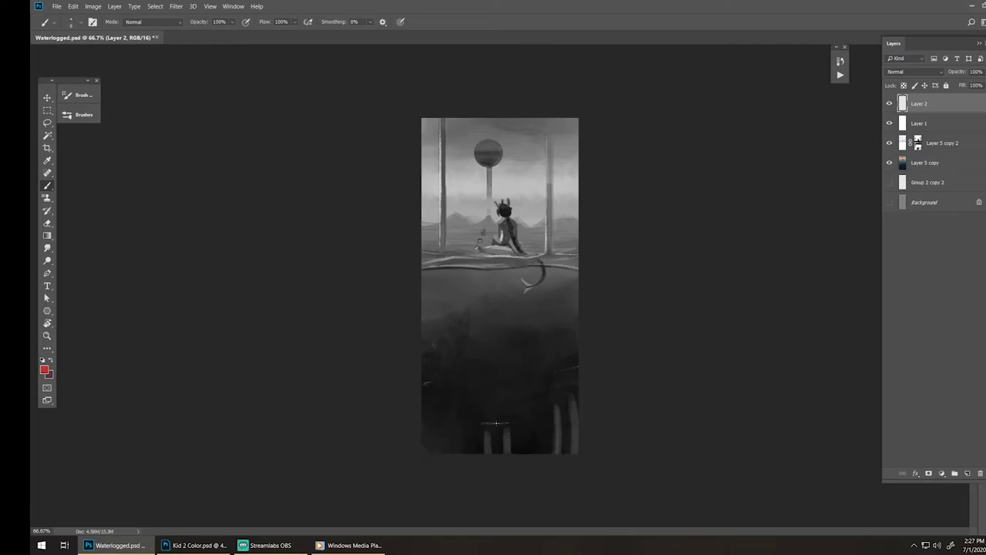
pyautogui.moveTo(503, 199)
pyautogui.mouseDown()
pyautogui.moveTo(494, 248)
pyautogui.moveTo(483, 230)
pyautogui.moveTo(500, 202)
pyautogui.moveTo(514, 251)
pyautogui.moveTo(520, 219)
pyautogui.moveTo(496, 251)
pyautogui.moveTo(512, 200)
pyautogui.moveTo(473, 226)
pyautogui.moveTo(439, 225)
pyautogui.mouseUp()
pyautogui.hotkey('ctrl', 'z')
pyautogui.hotkey('ctrl', 'z')
pyautogui.moveTo(449, 180); pyautogui.dragTo(542, 184)
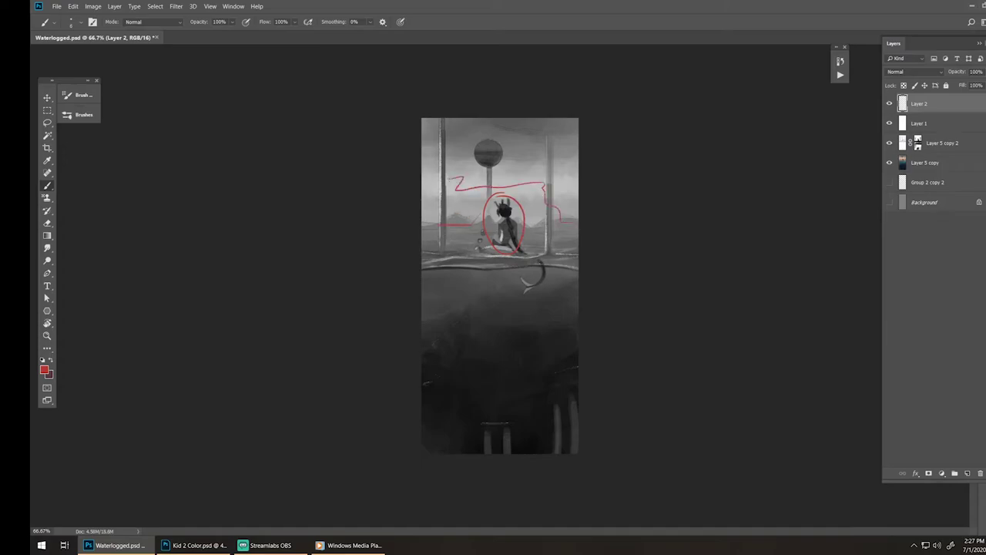
# - Undo the strokes behind the figure and redraw the red circle around the seated figure
pyautogui.hotkey('ctrl', 'z')
pyautogui.hotkey('ctrl', 'z')
pyautogui.hotkey('ctrl', 'z')
pyautogui.hotkey('ctrl', 'z')
pyautogui.moveTo(501, 193)
pyautogui.mouseDown()
pyautogui.moveTo(511, 251)
pyautogui.moveTo(512, 203)
pyautogui.moveTo(479, 206)
pyautogui.moveTo(529, 228)
pyautogui.mouseUp()
pyautogui.hotkey('ctrl', 'z')
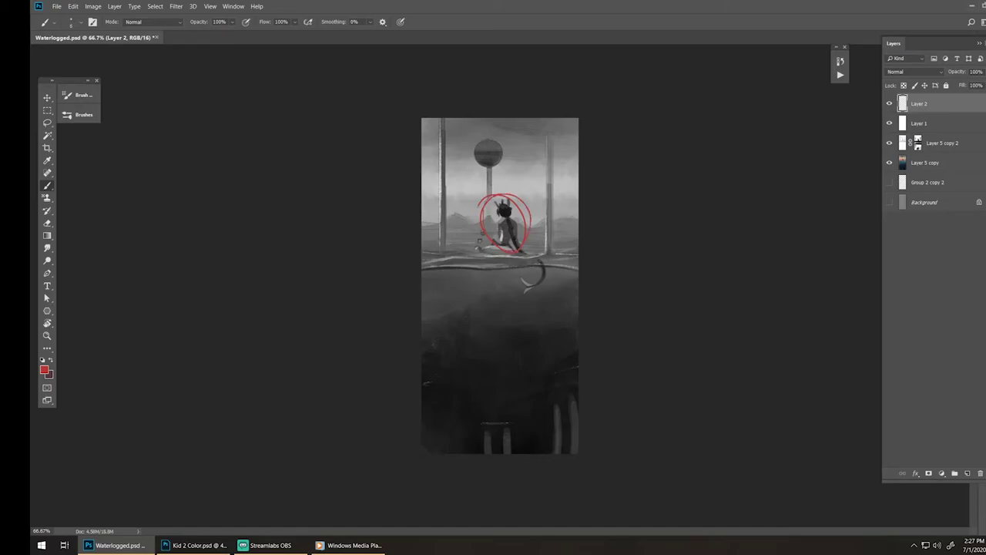
pyautogui.hotkey('ctrl', 'shift', 'z')
pyautogui.hotkey('ctrl', 'shift', 'z')
# - Delete the annotation layer, hide the grayscale Layer 1 to show the colors, and add a new layer
pyautogui.press('Delete')
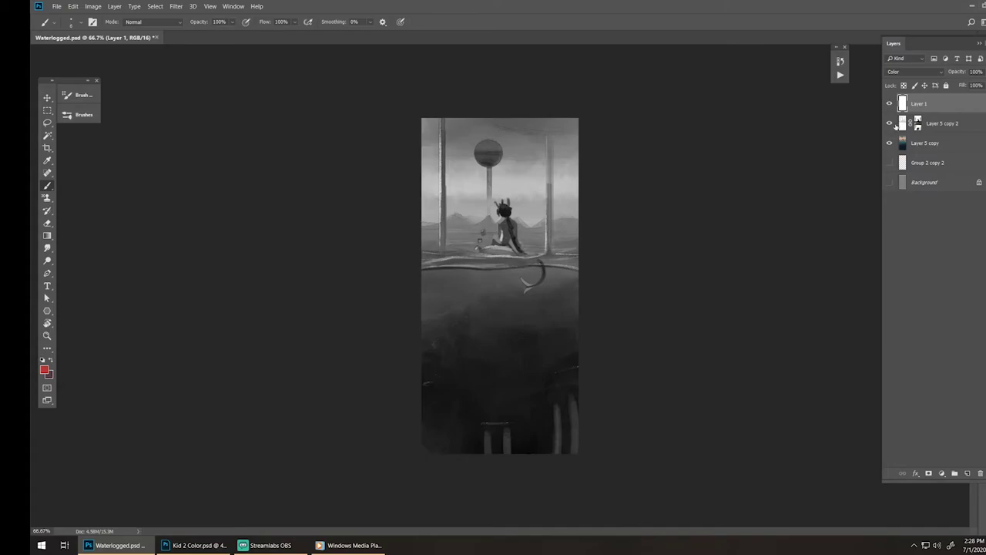
pyautogui.click(890, 103)
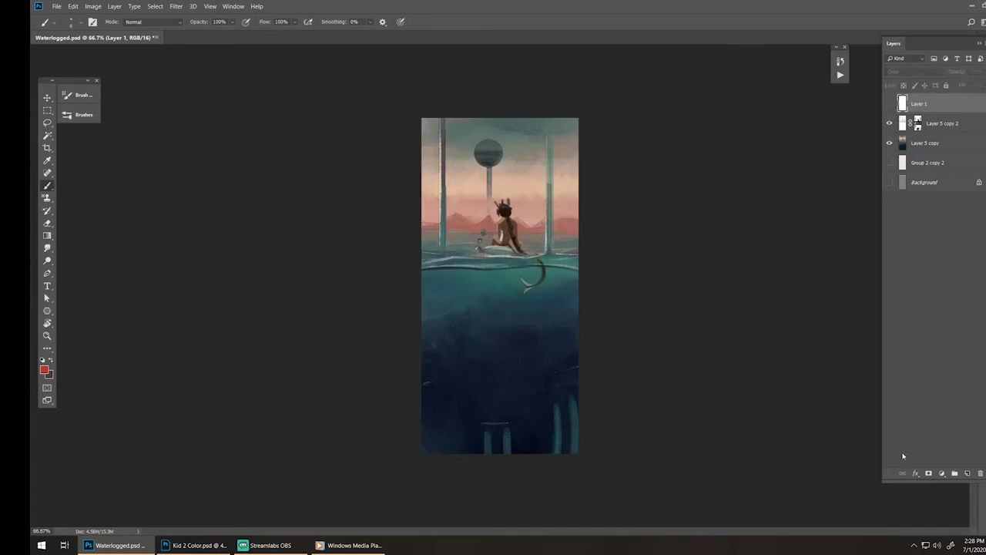
pyautogui.click(968, 473)
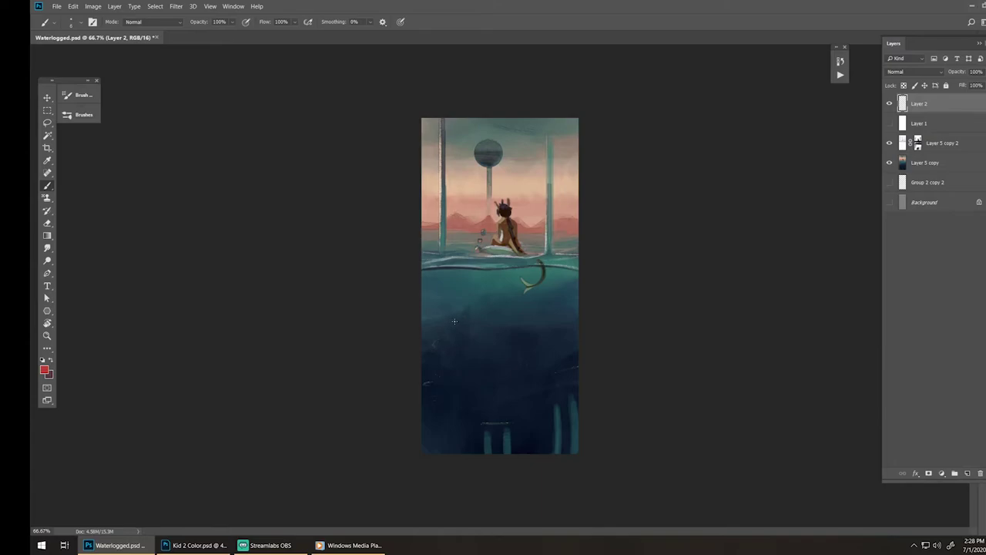
# - Draw red lines over the tops of the underwater columns and along the horizon, and shift them slightly down
pyautogui.moveTo(486, 419); pyautogui.dragTo(497, 416)
pyautogui.moveTo(574, 391); pyautogui.dragTo(462, 424)
pyautogui.moveTo(422, 231); pyautogui.dragTo(654, 226)
pyautogui.moveTo(626, 278)
pyautogui.mouseDown()
pyautogui.moveTo(622, 288)
pyautogui.moveTo(627, 275)
pyautogui.mouseUp()
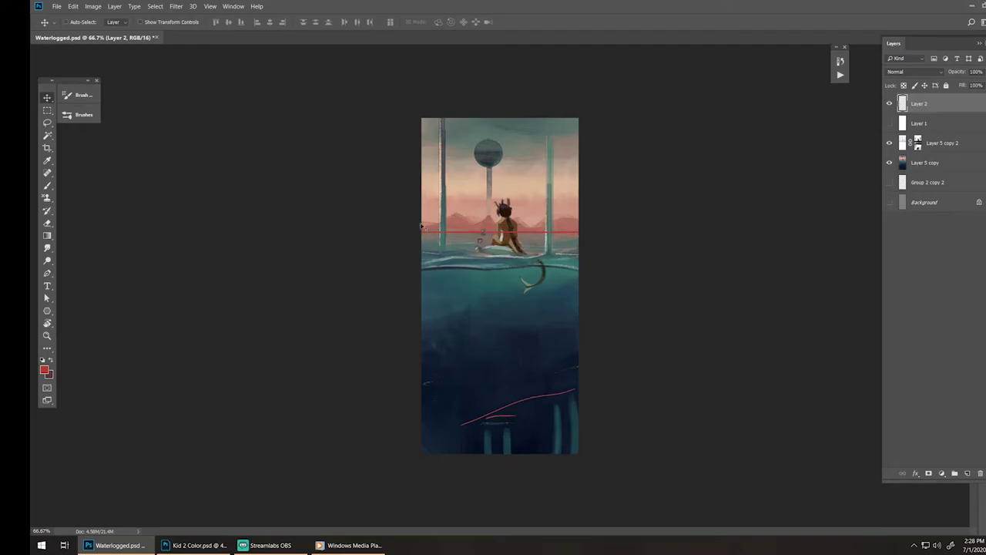
pyautogui.press('v')
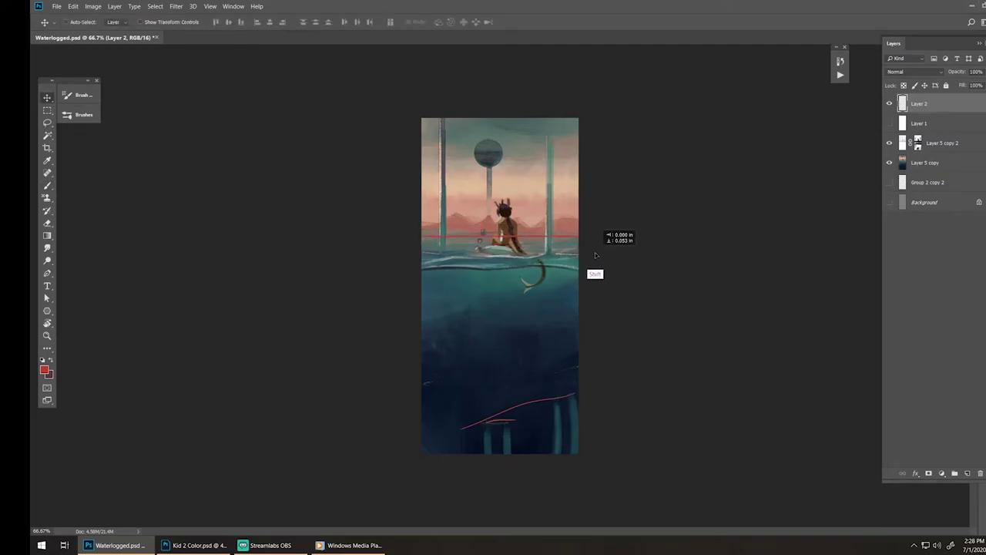
pyautogui.press('b')
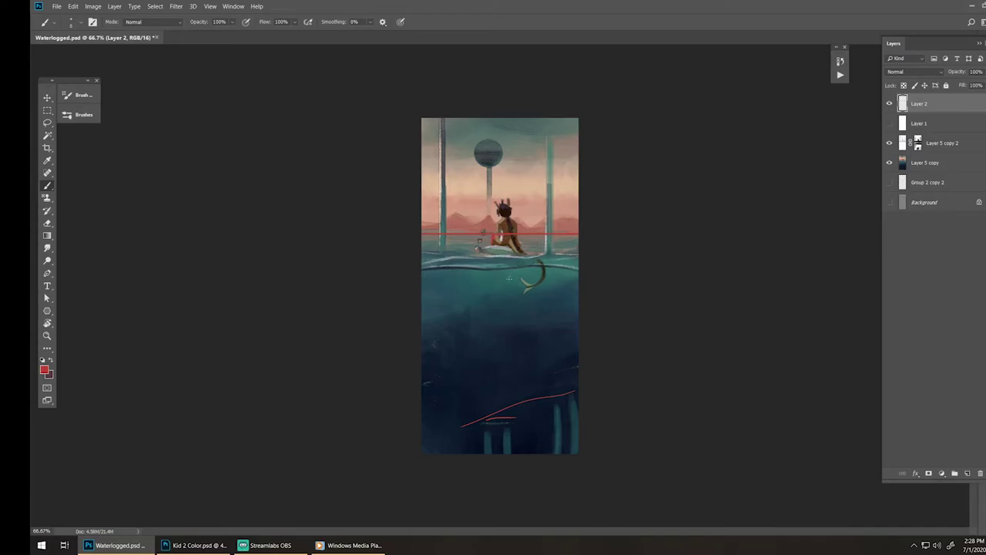
# - Erase the sloped line over the underwater columns and outline the individual column structures in red instead
pyautogui.press('e')
pyautogui.moveTo(468, 429)
pyautogui.mouseDown()
pyautogui.moveTo(517, 416)
pyautogui.moveTo(504, 403)
pyautogui.moveTo(518, 401)
pyautogui.mouseUp()
pyautogui.press('b')
pyautogui.moveTo(522, 294); pyautogui.dragTo(569, 428)
pyautogui.hotkey('ctrl', 'z')
pyautogui.moveTo(549, 369)
pyautogui.mouseDown()
pyautogui.moveTo(610, 425)
pyautogui.moveTo(629, 461)
pyautogui.moveTo(597, 357)
pyautogui.moveTo(554, 385)
pyautogui.moveTo(580, 369)
pyautogui.moveTo(552, 392)
pyautogui.moveTo(553, 454)
pyautogui.mouseUp()
pyautogui.hotkey('ctrl', 'z')
pyautogui.hotkey('ctrl', 'z')
pyautogui.hotkey('ctrl', 'z')
pyautogui.moveTo(483, 422); pyautogui.dragTo(512, 421)
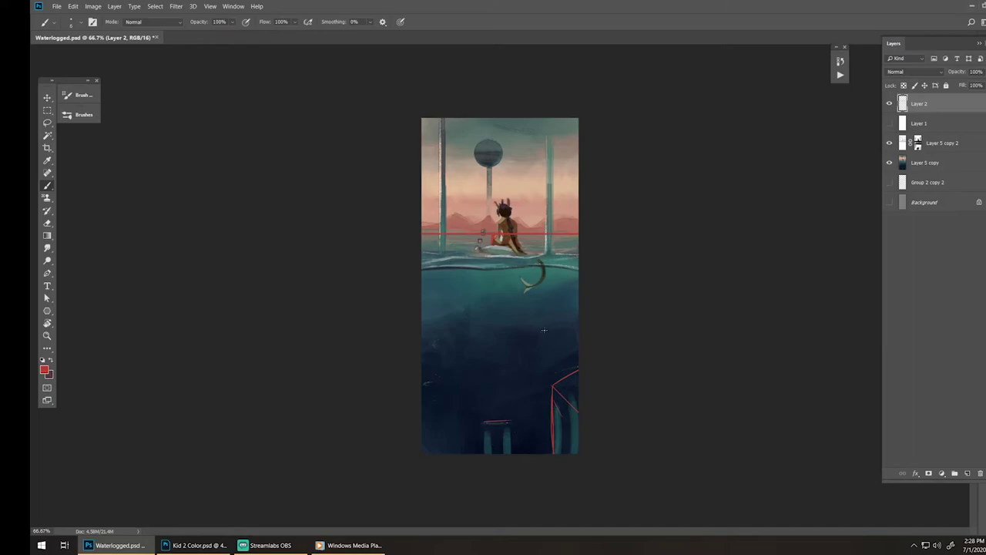
# - Try reworking the red outline of the right-hand underwater structure, and erase the column markings
pyautogui.moveTo(547, 368)
pyautogui.mouseDown()
pyautogui.moveTo(601, 355)
pyautogui.moveTo(568, 375)
pyautogui.moveTo(608, 365)
pyautogui.mouseUp()
pyautogui.press('e')
pyautogui.press('b')
pyautogui.moveTo(578, 362)
pyautogui.mouseDown()
pyautogui.moveTo(541, 378)
pyautogui.moveTo(601, 354)
pyautogui.moveTo(561, 374)
pyautogui.mouseUp()
pyautogui.press('e')
pyautogui.press('b')
pyautogui.press('e')
pyautogui.moveTo(556, 371)
pyautogui.mouseDown()
pyautogui.moveTo(589, 399)
pyautogui.moveTo(598, 371)
pyautogui.moveTo(583, 361)
pyautogui.moveTo(573, 404)
pyautogui.mouseUp()
pyautogui.press('b')
pyautogui.moveTo(578, 360); pyautogui.dragTo(494, 404)
pyautogui.press('e')
pyautogui.hotkey('ctrl', 'z')
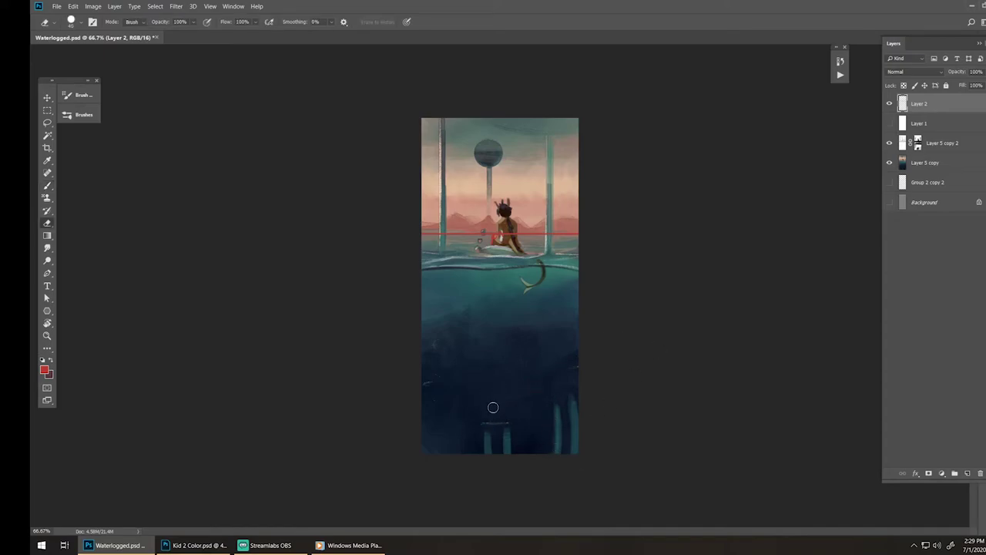
# - Try outlining the dark underwater mass on the painting's left side in red, and undo those strokes
pyautogui.press('b')
pyautogui.moveTo(422, 324)
pyautogui.mouseDown()
pyautogui.moveTo(473, 302)
pyautogui.moveTo(435, 408)
pyautogui.mouseUp()
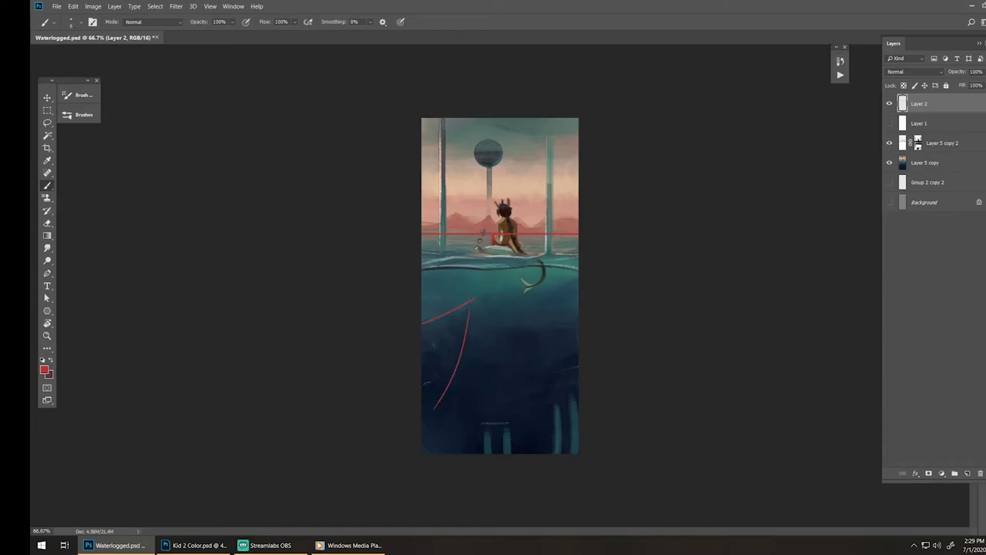
pyautogui.press('e')
pyautogui.hotkey('ctrl', 'z')
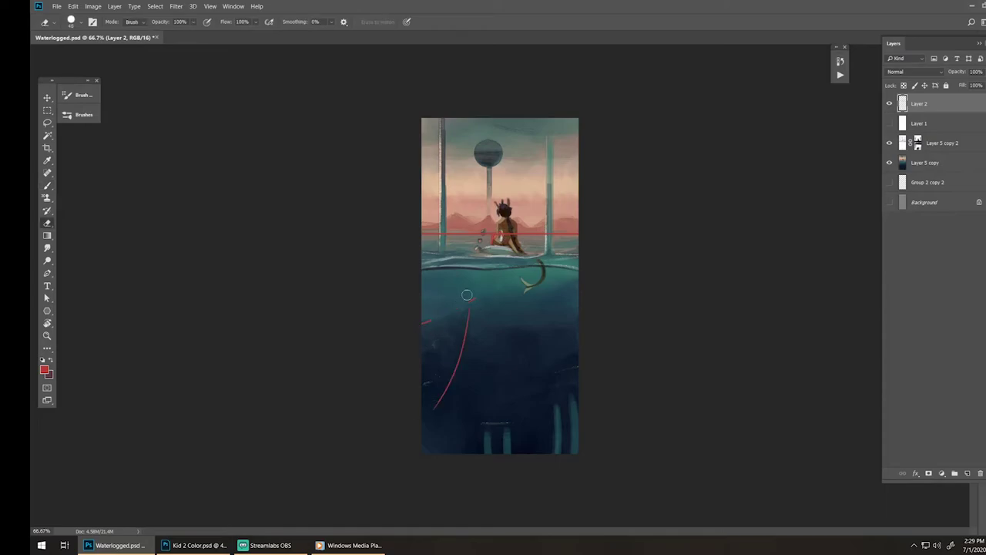
pyautogui.hotkey('ctrl', 'z')
pyautogui.press('b')
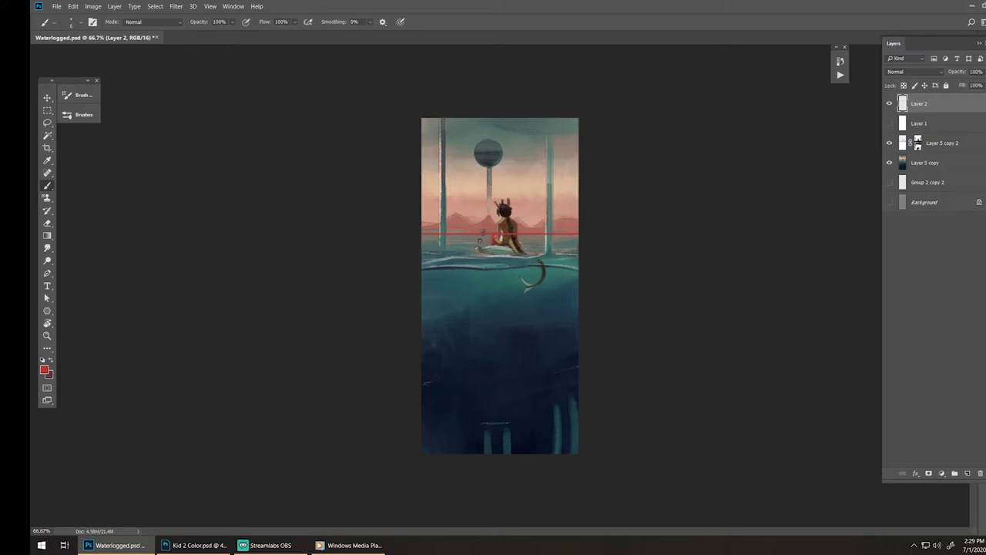
pyautogui.press('v')
pyautogui.press('b')
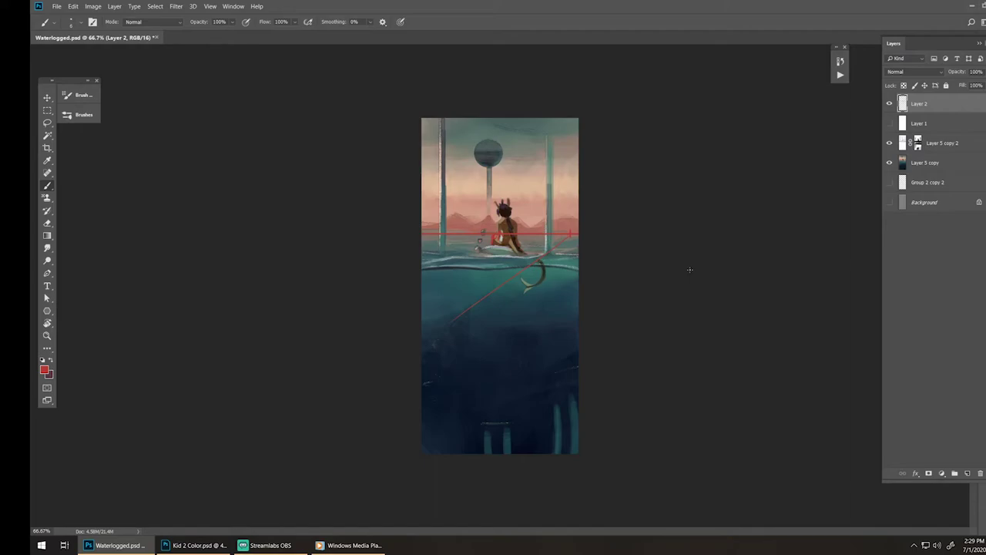
# - Replace the annotation layer with a new one and trace the sphere, its pole and the water surface in red
pyautogui.press('Delete')
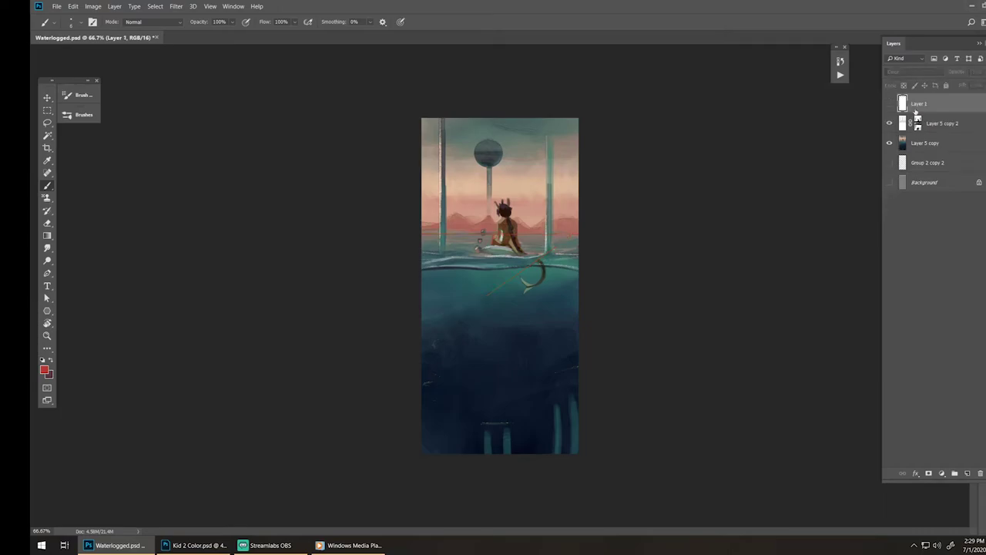
pyautogui.click(968, 473)
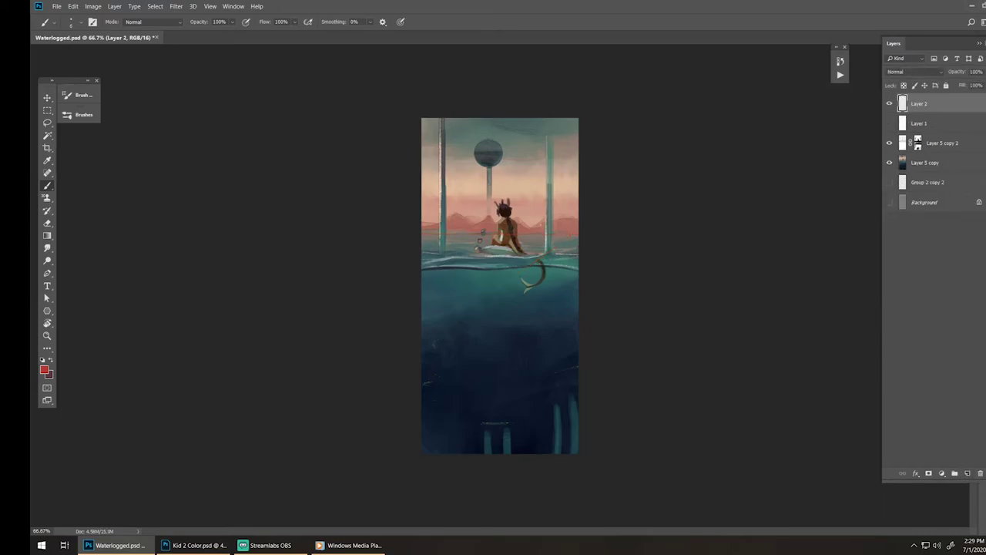
pyautogui.moveTo(494, 140)
pyautogui.mouseDown()
pyautogui.moveTo(484, 140)
pyautogui.moveTo(498, 165)
pyautogui.moveTo(501, 145)
pyautogui.moveTo(493, 167)
pyautogui.moveTo(504, 152)
pyautogui.moveTo(484, 168)
pyautogui.moveTo(496, 141)
pyautogui.moveTo(491, 206)
pyautogui.mouseUp()
pyautogui.hotkey('ctrl', 'z')
pyautogui.hotkey('ctrl', 'z')
pyautogui.hotkey('ctrl', 'z')
pyautogui.moveTo(488, 165); pyautogui.dragTo(489, 216)
pyautogui.moveTo(441, 265)
pyautogui.mouseDown()
pyautogui.moveTo(498, 293)
pyautogui.moveTo(602, 284)
pyautogui.mouseUp()
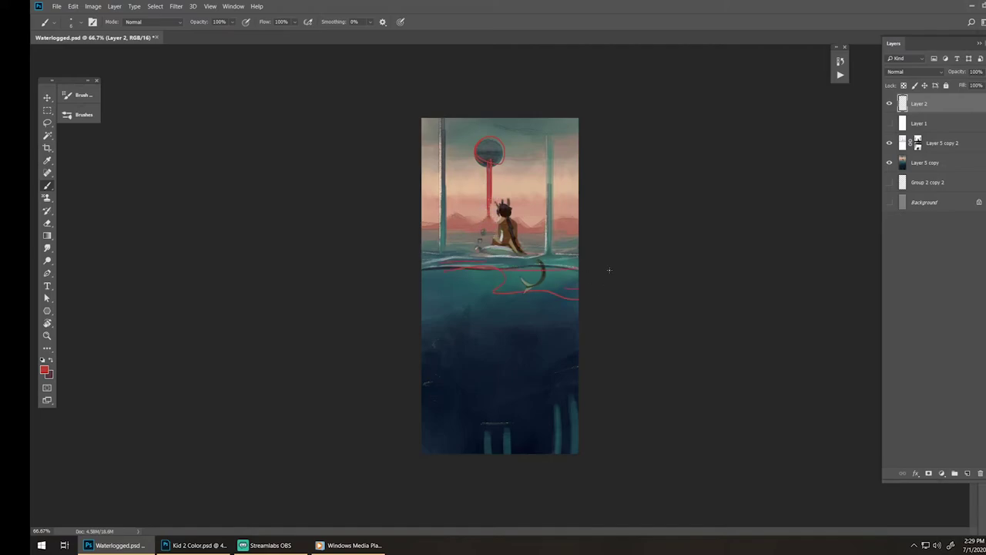
# - Undo the red strokes on the water surface and pole, and reinforce the circle around the sphere
pyautogui.hotkey('ctrl', 'z')
pyautogui.hotkey('ctrl', 'z')
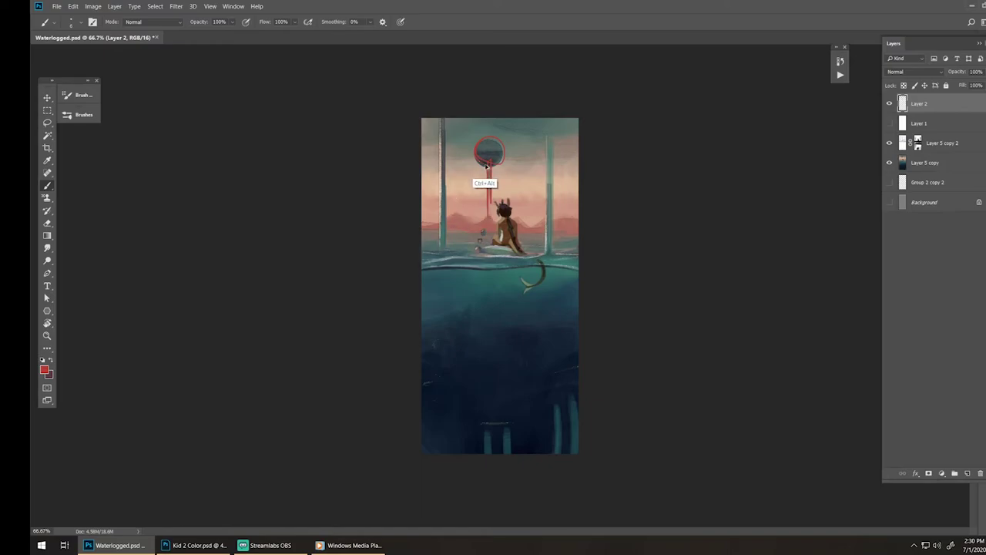
pyautogui.moveTo(483, 143); pyautogui.dragTo(483, 141)
pyautogui.hotkey('ctrl', 'z')
pyautogui.hotkey('ctrl', 'z')
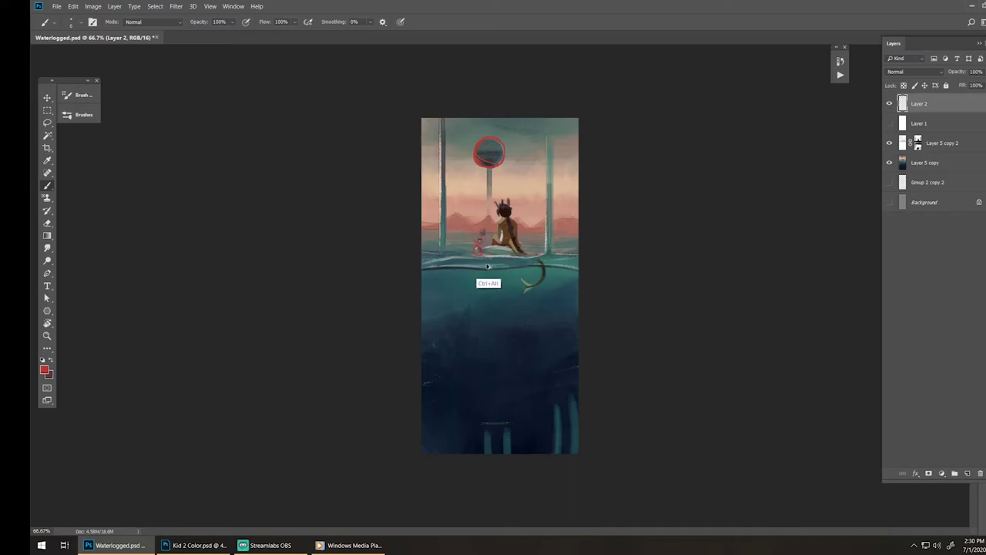
pyautogui.hotkey('ctrl', 'z')
# - Draw red contour lines on the sphere, arrows beside it and toward the figure, and lines along the horizon and waterline
pyautogui.moveTo(496, 165); pyautogui.dragTo(499, 146)
pyautogui.moveTo(500, 167); pyautogui.dragTo(503, 193)
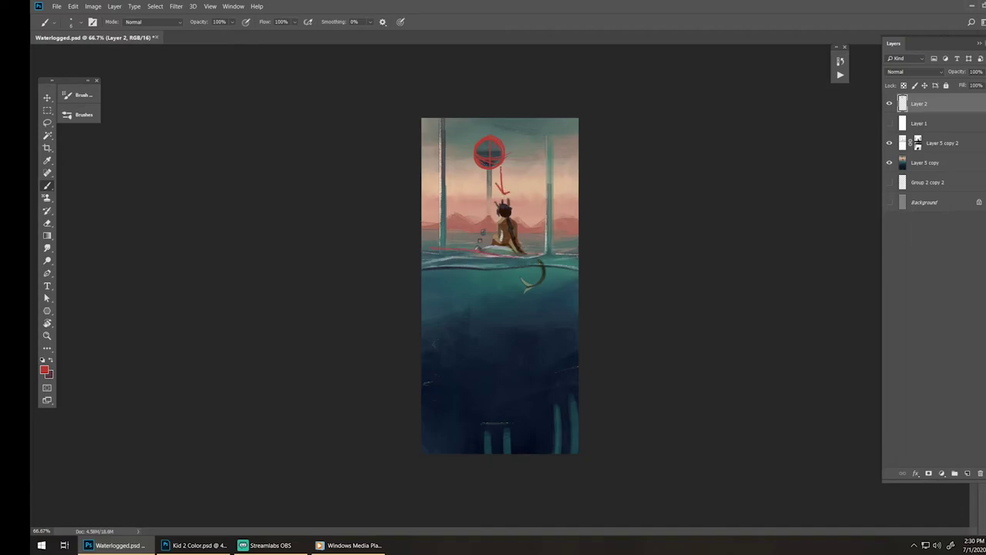
pyautogui.moveTo(548, 239); pyautogui.dragTo(430, 237)
pyautogui.moveTo(462, 188); pyautogui.dragTo(472, 171)
# - Replace the annotation layer with a new one, mark the waterline in red, and undo the trial circles around the figure
pyautogui.press('Delete')
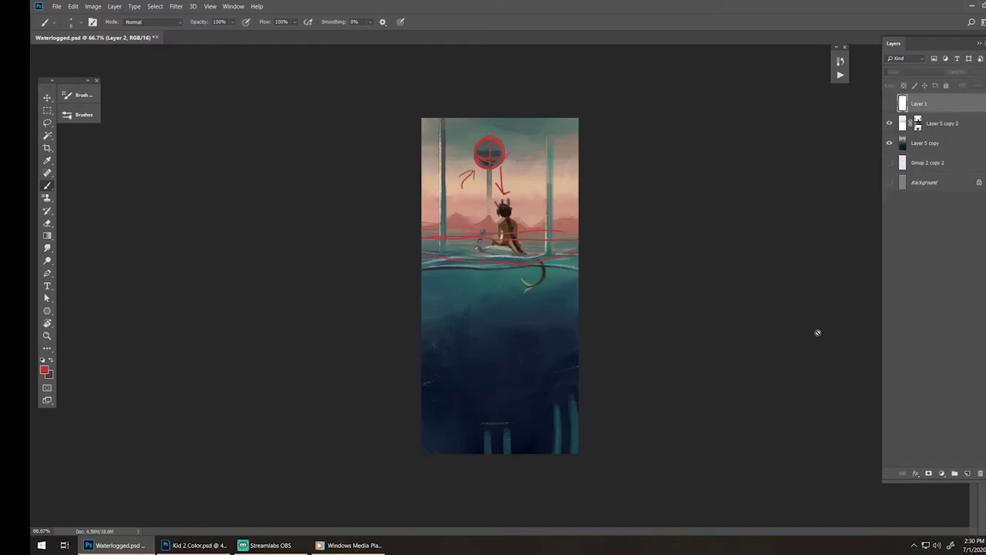
pyautogui.click(968, 474)
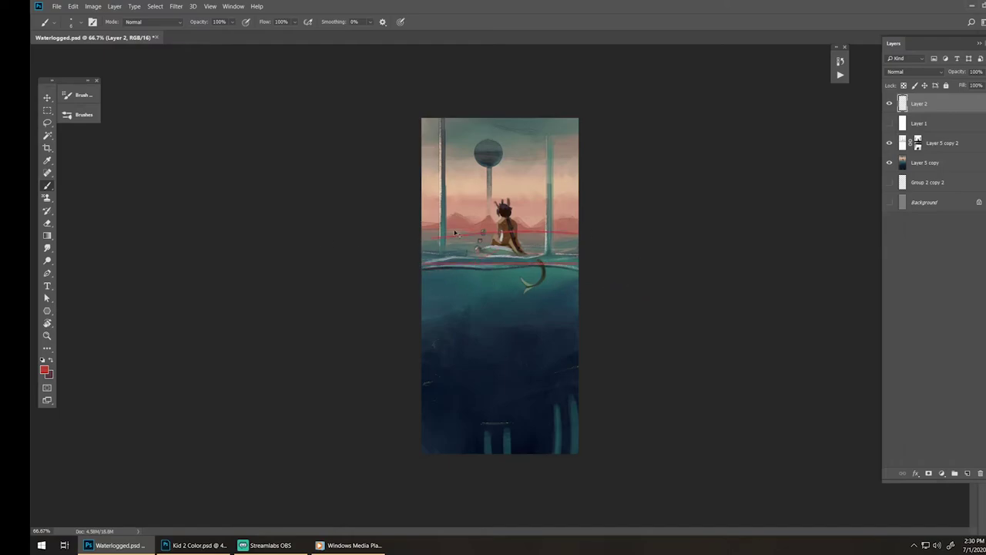
pyautogui.moveTo(472, 248)
pyautogui.mouseDown()
pyautogui.moveTo(483, 193)
pyautogui.moveTo(507, 181)
pyautogui.moveTo(540, 221)
pyautogui.mouseUp()
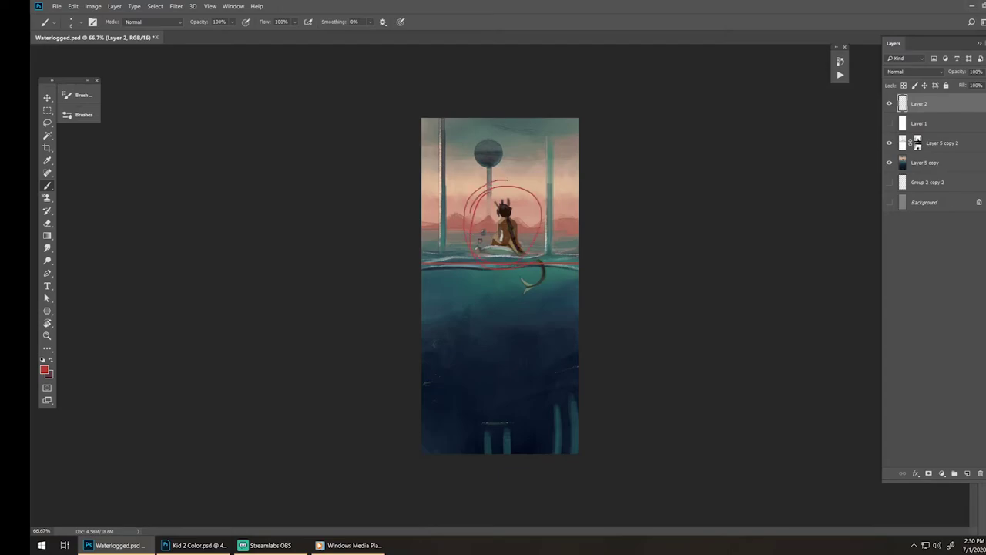
pyautogui.hotkey('ctrl', 'alt', 'z')
pyautogui.hotkey('ctrl', 'alt', 'z')
pyautogui.hotkey('ctrl', 'alt', 'z')
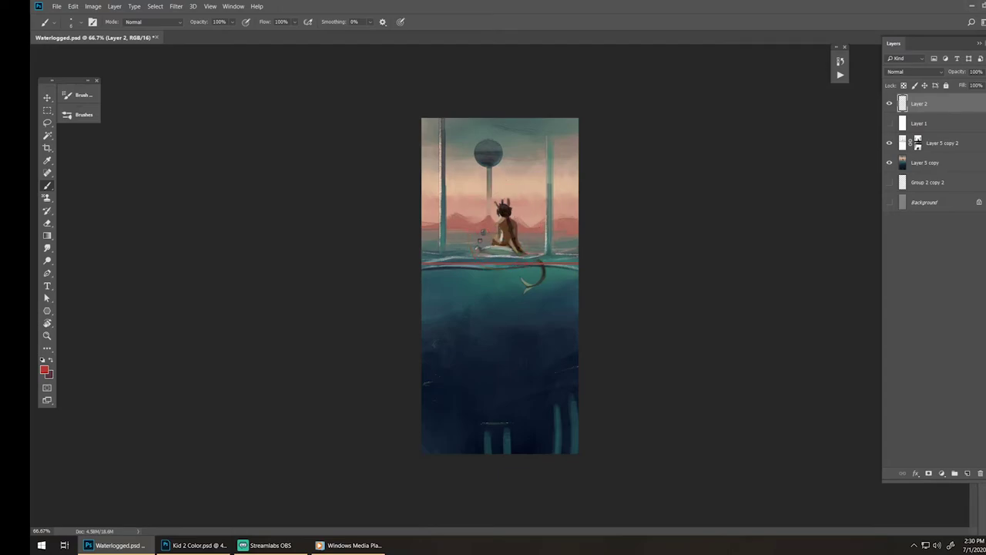
pyautogui.moveTo(482, 195); pyautogui.dragTo(488, 163)
pyautogui.hotkey('ctrl', 'z')
pyautogui.moveTo(477, 154)
pyautogui.mouseDown()
pyautogui.moveTo(502, 161)
pyautogui.moveTo(475, 163)
pyautogui.mouseUp()
pyautogui.hotkey('ctrl', 'z')
pyautogui.press('r')
pyautogui.moveTo(667, 225)
pyautogui.mouseDown()
pyautogui.moveTo(633, 166)
pyautogui.moveTo(434, 158)
pyautogui.mouseUp()
pyautogui.press('b')
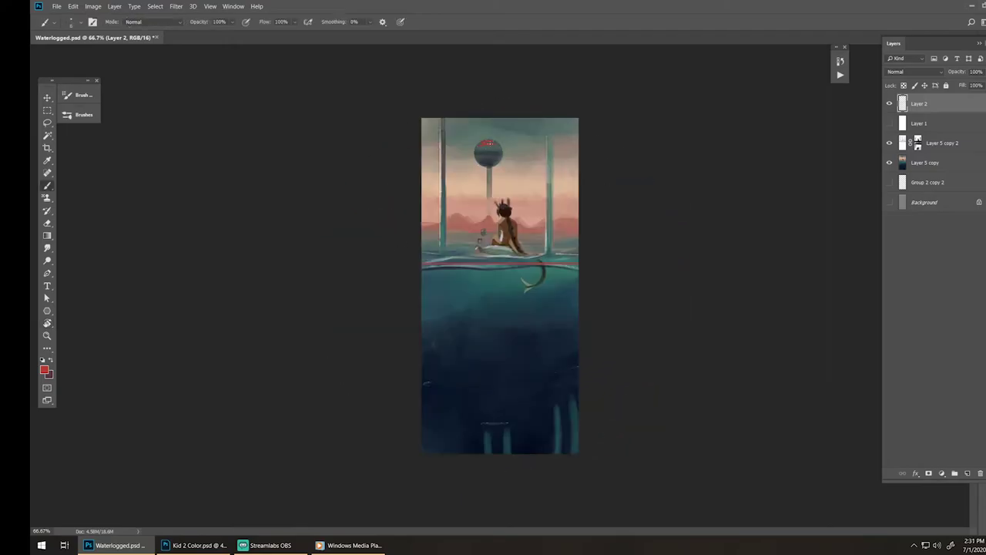
pyautogui.hotkey('ctrl', 'z')
# - Set the Eyedropper to sample colors from All Layers
pyautogui.keyDown('alt'); pyautogui.click(519, 188); pyautogui.keyUp('alt')
pyautogui.press('i')
pyautogui.click(222, 22)
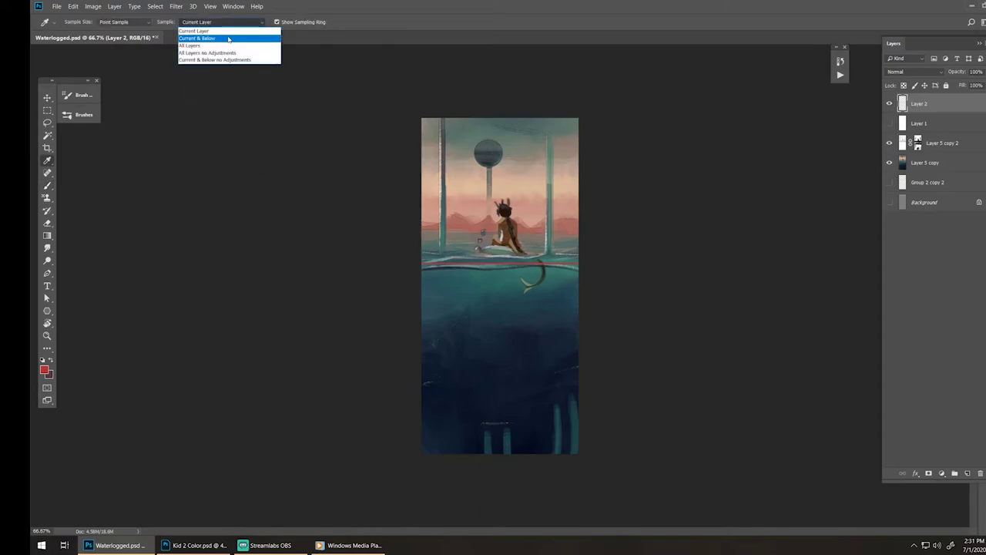
pyautogui.click(229, 39)
# - Sample the peach sky color and paint it across the sphere's upper half with a 25 px brush
pyautogui.press('b')
pyautogui.keyDown('alt'); pyautogui.click(512, 207); pyautogui.keyUp('alt')
pyautogui.press(']')
pyautogui.press(']')
pyautogui.press(']')
pyautogui.press(']')
pyautogui.press(']')
pyautogui.moveTo(480, 147)
pyautogui.mouseDown()
pyautogui.moveTo(497, 146)
pyautogui.moveTo(497, 156)
pyautogui.mouseUp()
# - Paint reddish horizon and teal water reflections in the sphere's lower half with sampled colors, and sample the figure's brown with a smaller brush
pyautogui.keyDown('alt'); pyautogui.click(530, 218); pyautogui.keyUp('alt')
pyautogui.keyDown('alt'); pyautogui.click(525, 252); pyautogui.keyUp('alt')
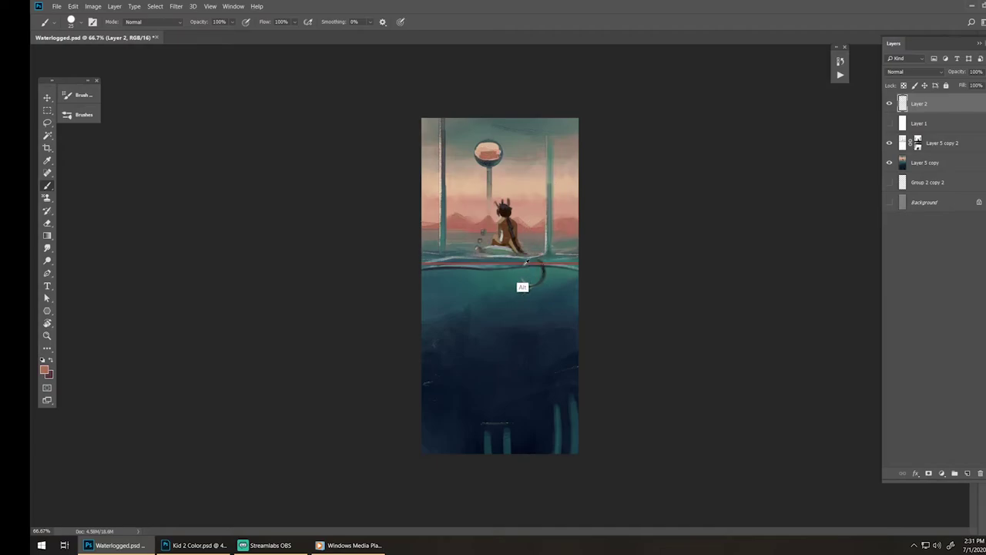
pyautogui.keyDown('alt'); pyautogui.click(465, 248); pyautogui.keyUp('alt')
pyautogui.keyDown('alt'); pyautogui.click(467, 295); pyautogui.keyUp('alt')
pyautogui.moveTo(496, 162); pyautogui.dragTo(482, 161)
pyautogui.keyDown('alt'); pyautogui.click(504, 231); pyautogui.keyUp('alt')
pyautogui.press('[')
pyautogui.press('[')
pyautogui.press('[')
pyautogui.press('z')
pyautogui.moveTo(490, 124)
pyautogui.mouseDown()
pyautogui.moveTo(435, 124)
pyautogui.moveTo(496, 124)
pyautogui.mouseUp()
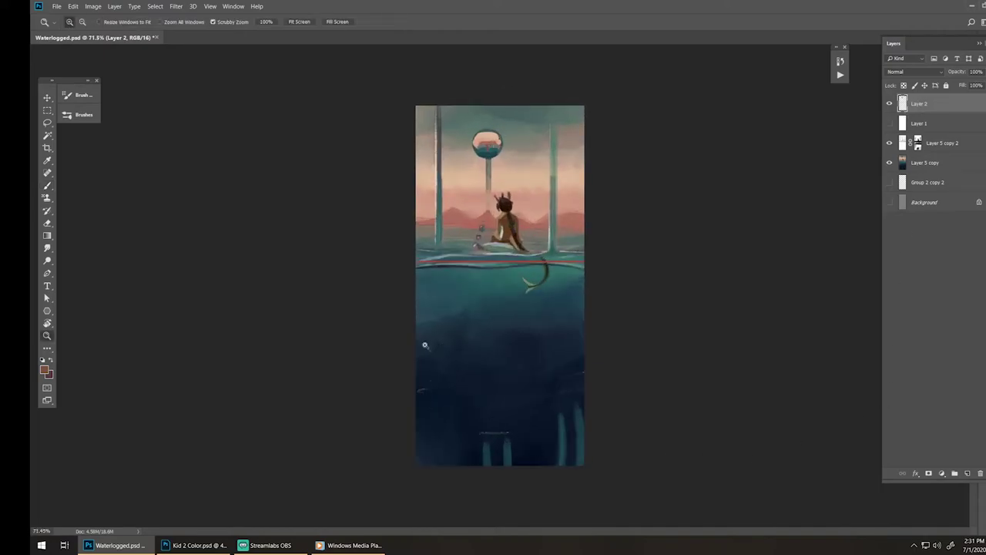
# - Set the foreground color to a saturated crimson red
pyautogui.click(45, 370)
pyautogui.click(853, 127)
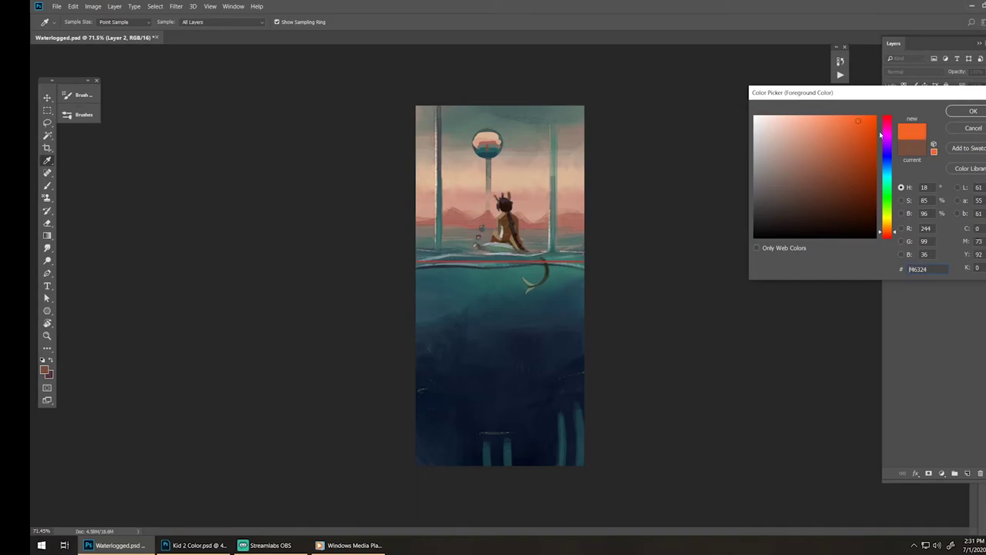
pyautogui.click(887, 118)
pyautogui.click(855, 139)
pyautogui.moveTo(855, 139)
pyautogui.mouseDown()
pyautogui.moveTo(846, 140)
pyautogui.moveTo(873, 146)
pyautogui.moveTo(860, 143)
pyautogui.mouseUp()
pyautogui.click(952, 113)
pyautogui.press('z')
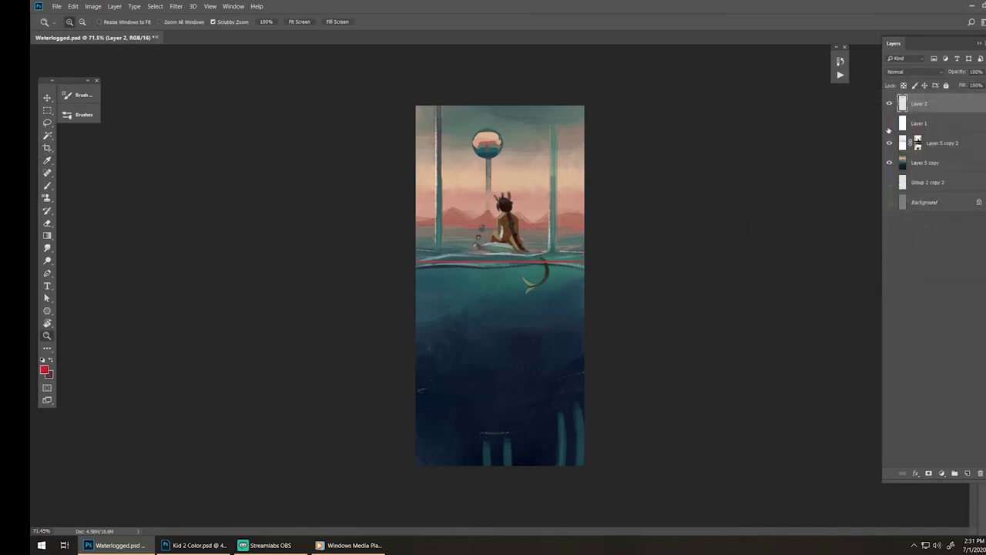
# - Turn on the grayscale Layer 1, toggle Layer 2 for comparison, and move Layer 2 beneath Layer 1
pyautogui.press('b')
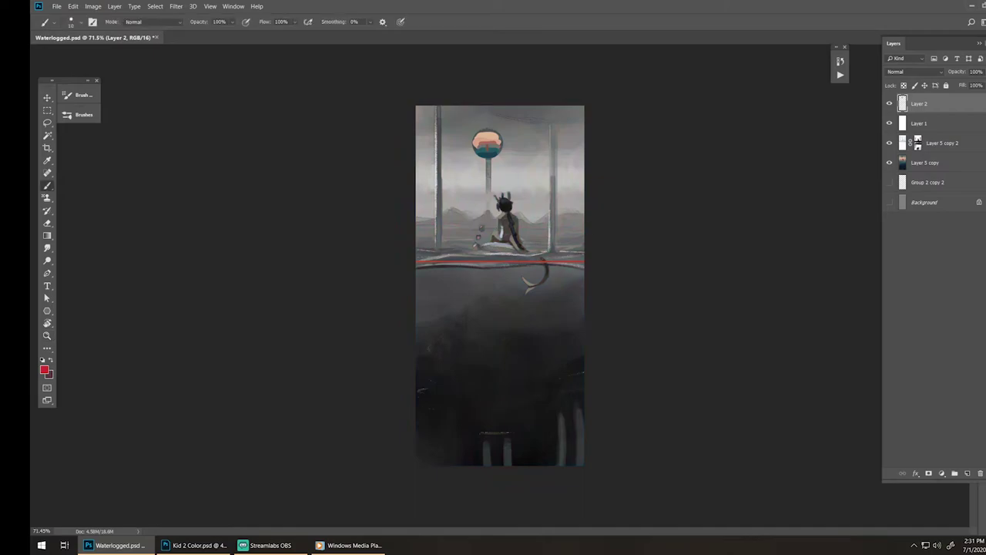
pyautogui.click(889, 103)
pyautogui.click(889, 104)
pyautogui.moveTo(921, 104); pyautogui.dragTo(921, 130)
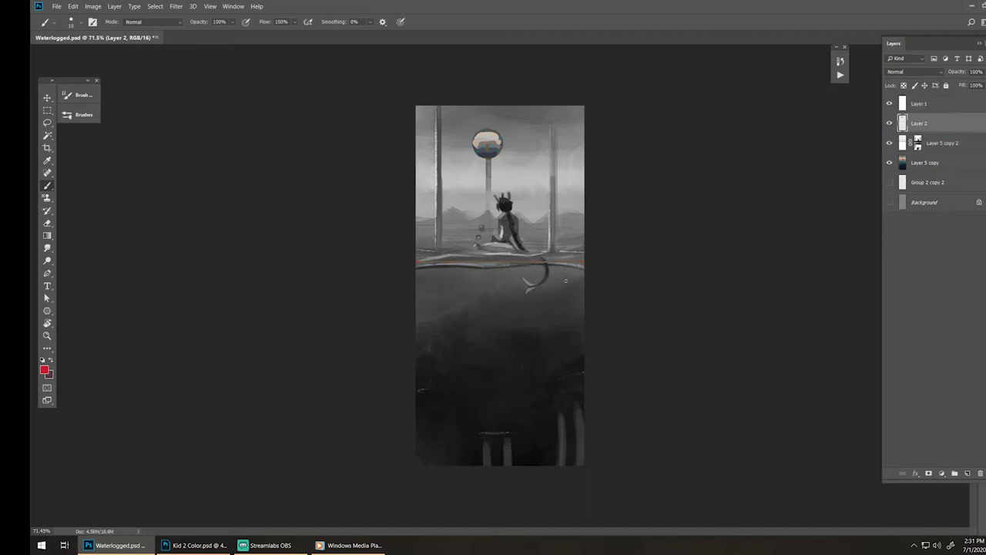
# - Mark the area between the sphere and the figure with brush strokes, and delete Layer 2
pyautogui.moveTo(501, 160)
pyautogui.mouseDown()
pyautogui.moveTo(515, 177)
pyautogui.moveTo(511, 155)
pyautogui.moveTo(505, 171)
pyautogui.mouseUp()
pyautogui.moveTo(497, 155); pyautogui.dragTo(517, 198)
pyautogui.press('Delete')
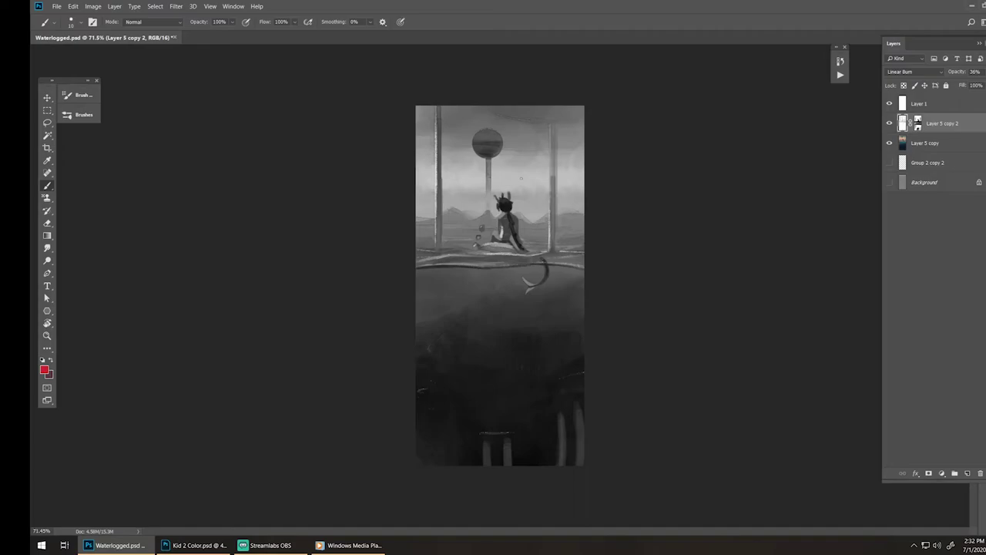
# - Compare the painting's values and colors by toggling the grayscale Layer 1, leaving it hidden
pyautogui.click(890, 104)
pyautogui.click(890, 103)
pyautogui.click(891, 103)
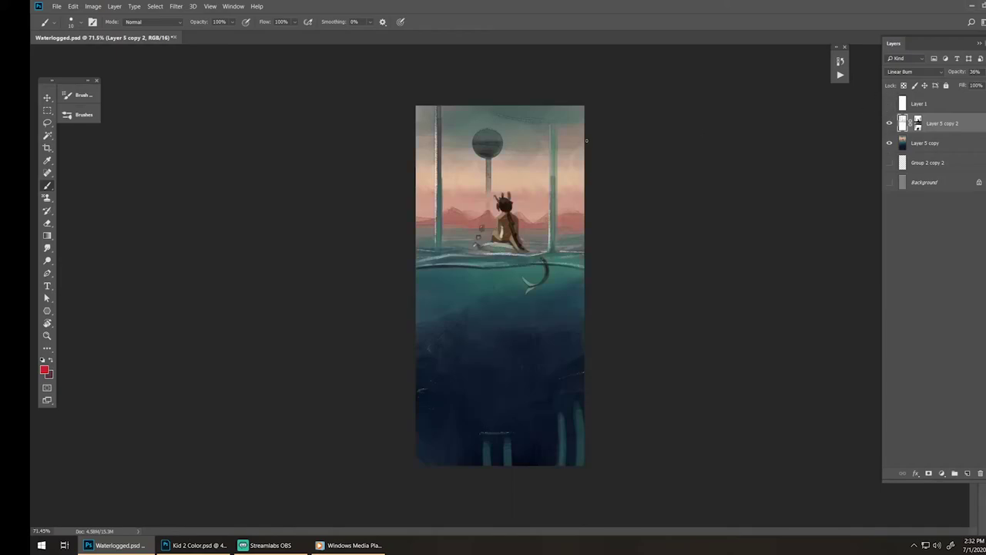
# - Add a new layer above Layer 1, try a red stroke in the dark water and undo it
pyautogui.click(959, 105)
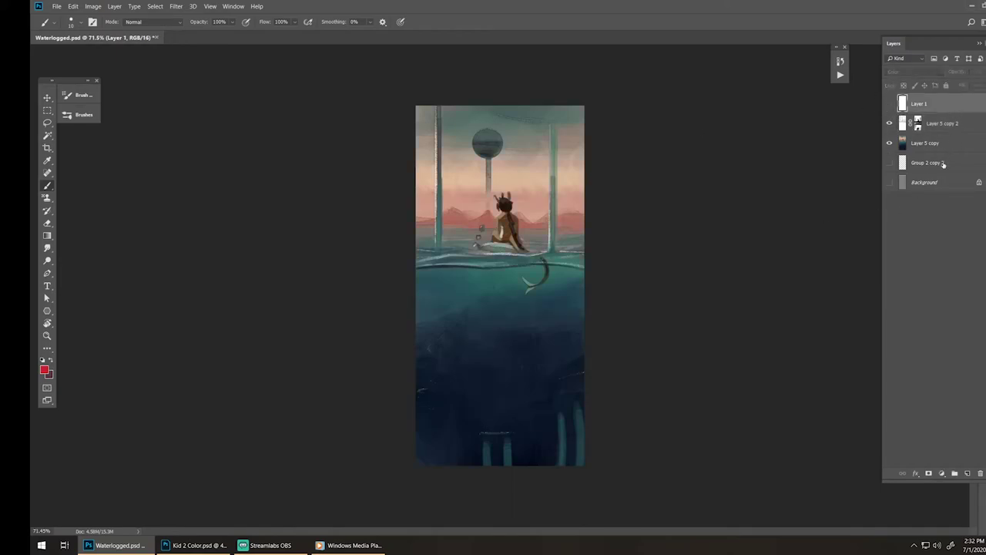
pyautogui.click(968, 473)
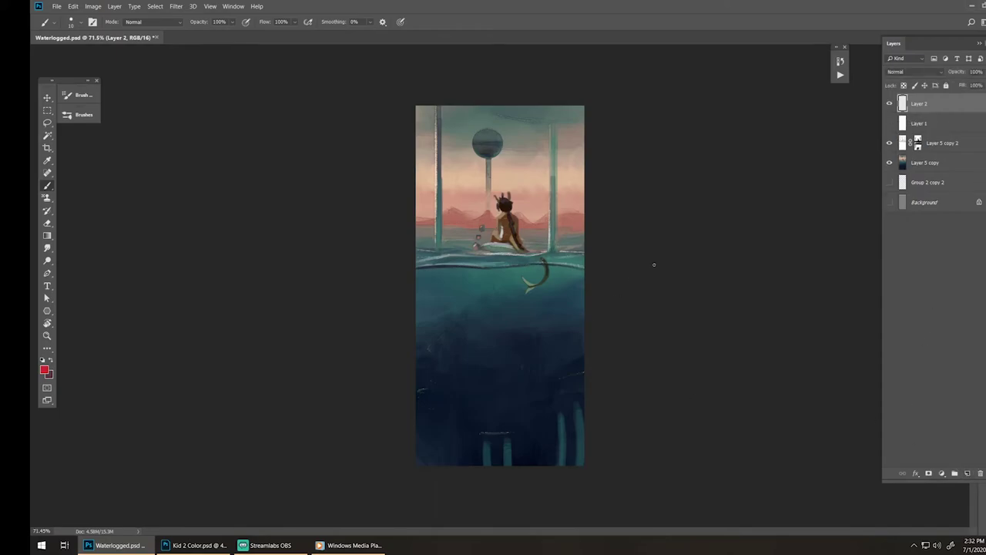
pyautogui.press('r')
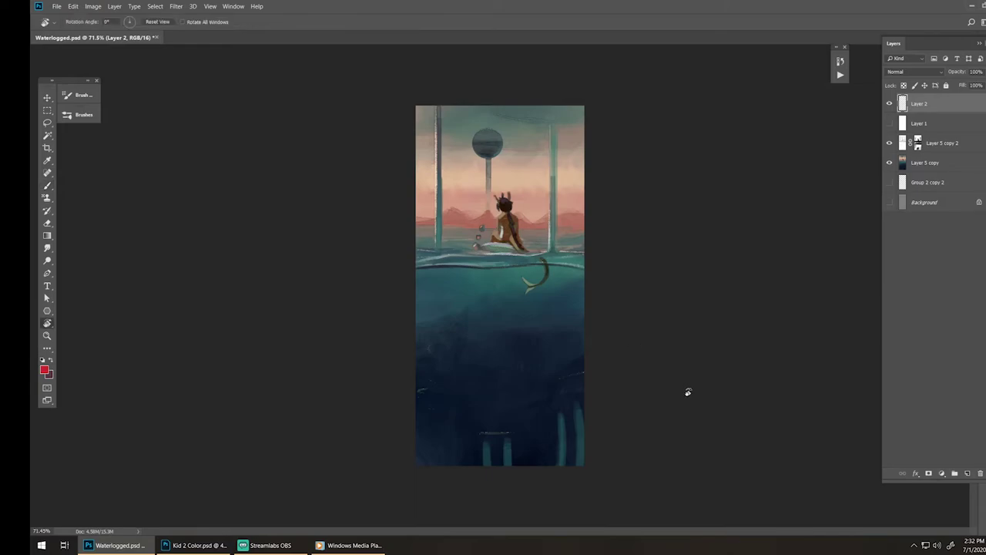
pyautogui.press('b')
pyautogui.moveTo(517, 342); pyautogui.dragTo(537, 410)
pyautogui.hotkey('ctrl', 'z')
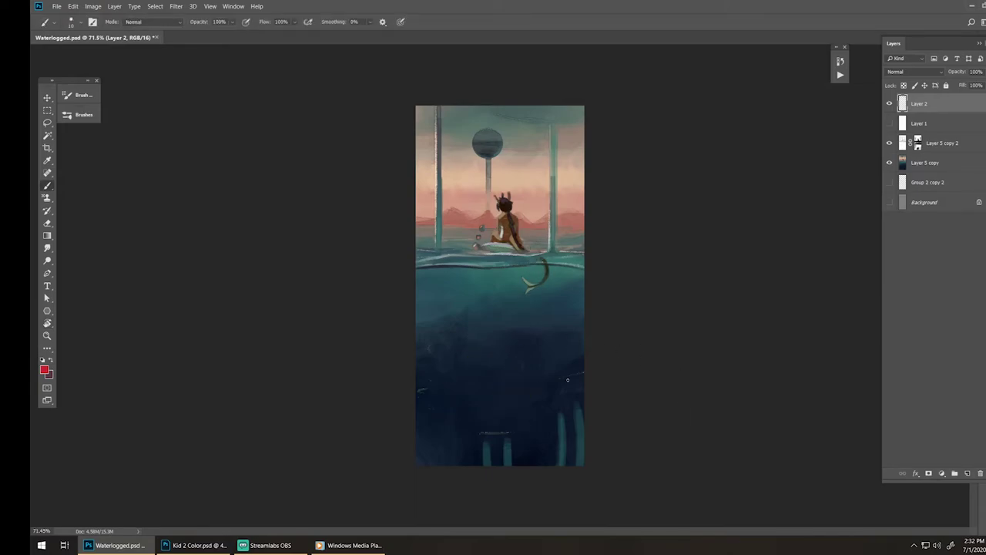
# - In the upside-down view, sketch a large red head circle in the dark water, with a neck and an oval around the figure
pyautogui.press('r')
pyautogui.moveTo(746, 347); pyautogui.dragTo(287, 257)
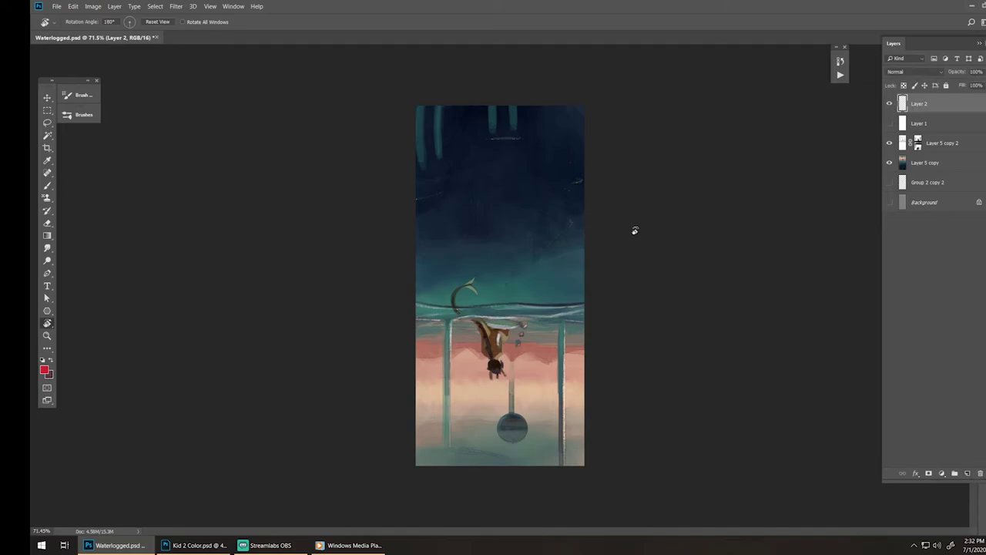
pyautogui.press('b')
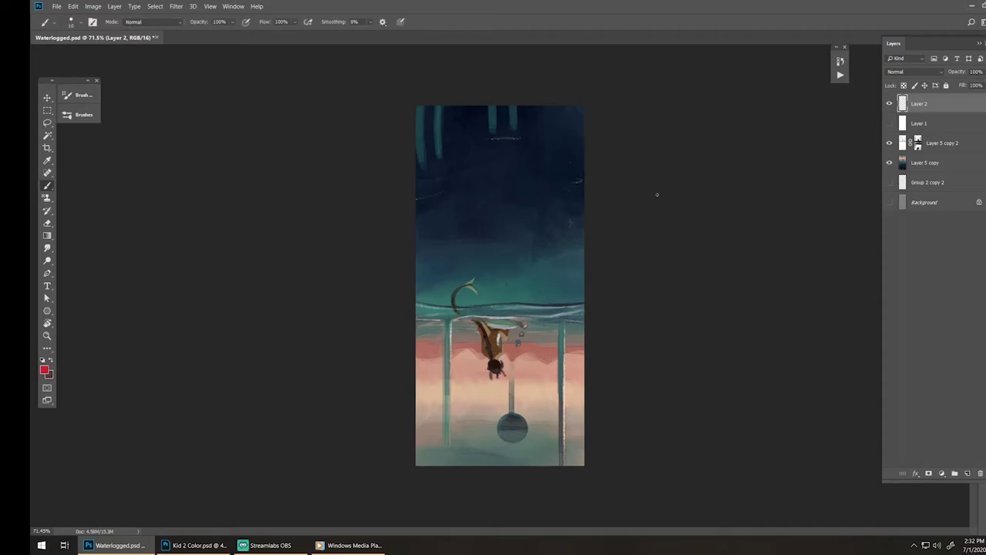
pyautogui.moveTo(499, 205)
pyautogui.mouseDown()
pyautogui.moveTo(506, 268)
pyautogui.moveTo(540, 245)
pyautogui.moveTo(488, 269)
pyautogui.mouseUp()
pyautogui.hotkey('ctrl', 'z')
pyautogui.hotkey('ctrl', 'z')
pyautogui.moveTo(498, 202)
pyautogui.mouseDown()
pyautogui.moveTo(461, 214)
pyautogui.moveTo(467, 274)
pyautogui.mouseUp()
pyautogui.hotkey('ctrl', 'z')
pyautogui.moveTo(516, 196)
pyautogui.mouseDown()
pyautogui.moveTo(501, 193)
pyautogui.moveTo(457, 243)
pyautogui.moveTo(478, 276)
pyautogui.mouseUp()
pyautogui.hotkey('ctrl', 'z')
pyautogui.moveTo(524, 202)
pyautogui.mouseDown()
pyautogui.moveTo(484, 202)
pyautogui.moveTo(462, 254)
pyautogui.moveTo(532, 227)
pyautogui.mouseUp()
pyautogui.hotkey('ctrl', 'z')
pyautogui.moveTo(504, 189)
pyautogui.mouseDown()
pyautogui.moveTo(501, 268)
pyautogui.moveTo(456, 213)
pyautogui.moveTo(504, 275)
pyautogui.mouseUp()
pyautogui.moveTo(499, 317)
pyautogui.mouseDown()
pyautogui.moveTo(532, 317)
pyautogui.moveTo(534, 356)
pyautogui.mouseUp()
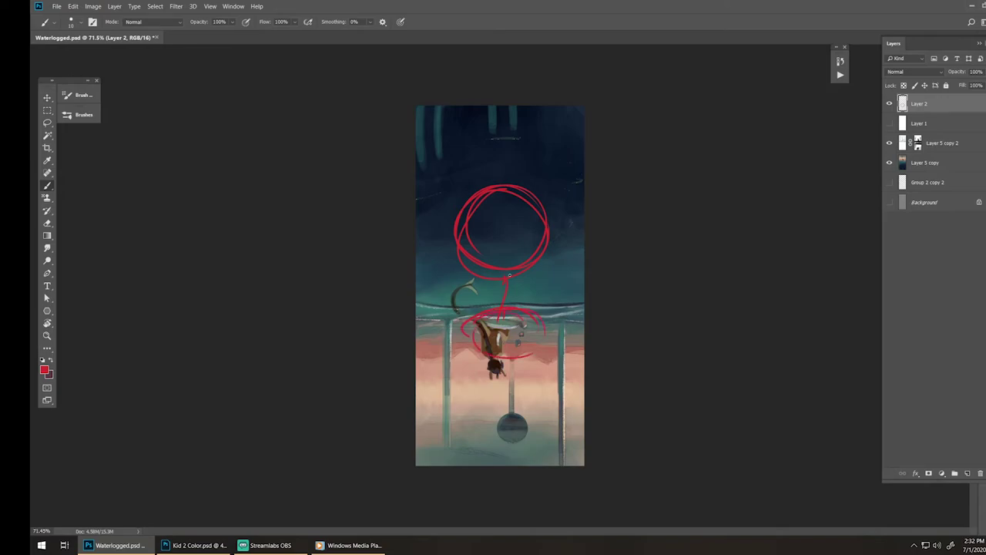
# - Draw a large red body outline through the sky area and add contour and hair strokes to the head circle
pyautogui.moveTo(465, 316)
pyautogui.mouseDown()
pyautogui.moveTo(443, 352)
pyautogui.moveTo(462, 459)
pyautogui.moveTo(550, 339)
pyautogui.moveTo(524, 455)
pyautogui.mouseUp()
pyautogui.moveTo(521, 333)
pyautogui.mouseDown()
pyautogui.moveTo(555, 425)
pyautogui.moveTo(551, 456)
pyautogui.mouseUp()
pyautogui.moveTo(480, 251)
pyautogui.mouseDown()
pyautogui.moveTo(528, 208)
pyautogui.moveTo(464, 215)
pyautogui.moveTo(531, 249)
pyautogui.mouseUp()
pyautogui.moveTo(480, 213)
pyautogui.mouseDown()
pyautogui.moveTo(465, 191)
pyautogui.moveTo(486, 180)
pyautogui.moveTo(491, 193)
pyautogui.mouseUp()
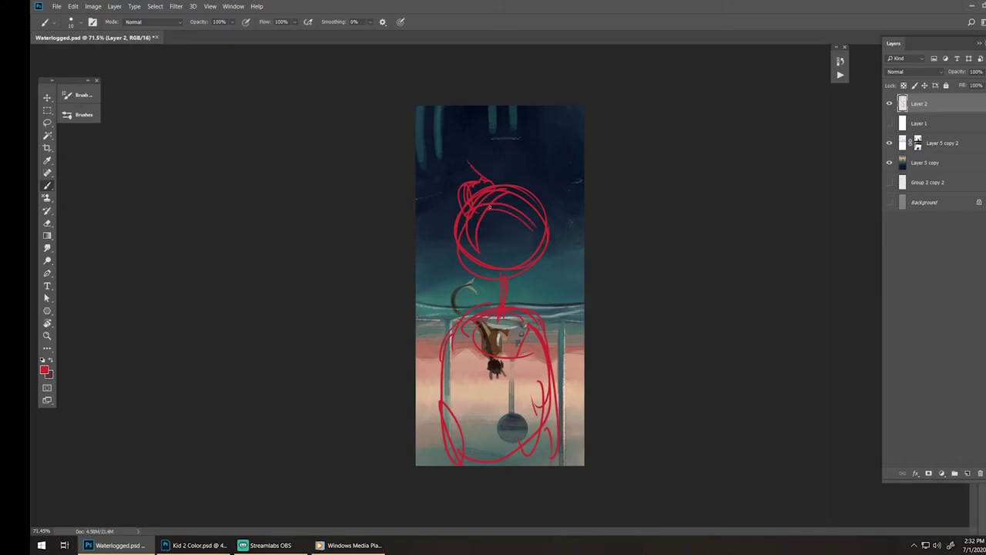
# - Shift the red figure sketch toward the sky area and draw wavy strokes trailing from the head through the dark water
pyautogui.press('v')
pyautogui.moveTo(543, 247); pyautogui.dragTo(552, 271)
pyautogui.moveTo(481, 202)
pyautogui.mouseDown()
pyautogui.moveTo(480, 139)
pyautogui.moveTo(493, 154)
pyautogui.moveTo(477, 179)
pyautogui.moveTo(515, 186)
pyautogui.mouseUp()
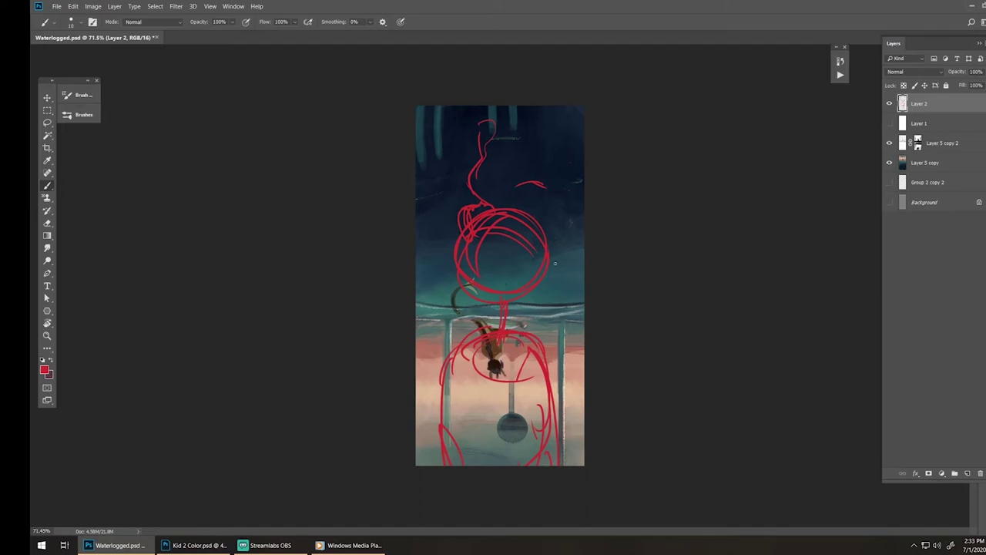
pyautogui.press('v')
pyautogui.moveTo(585, 342); pyautogui.dragTo(586, 348)
pyautogui.press('Escape')
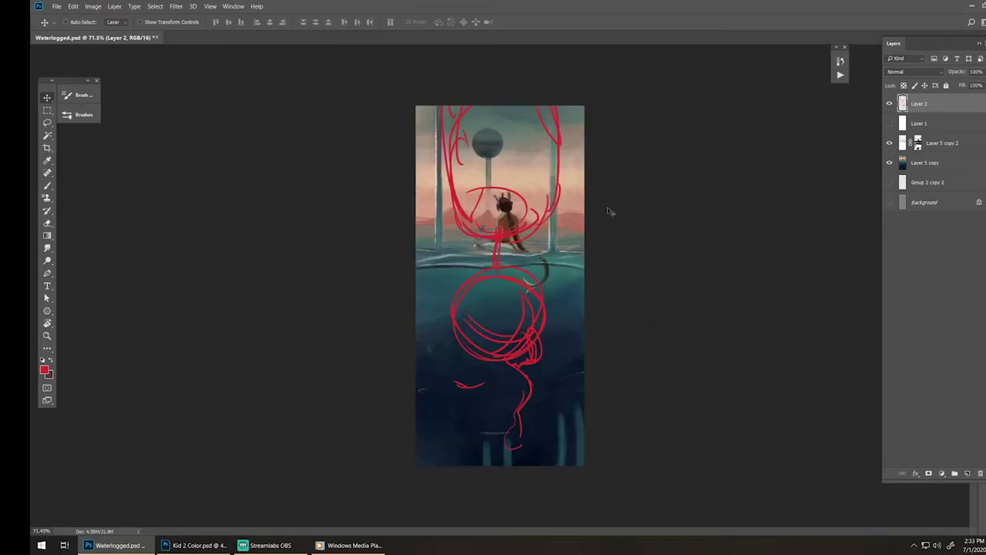
# - Compare the painting upright and upside down, with the red figure sketch hidden and shown
pyautogui.press('r')
pyautogui.moveTo(704, 307); pyautogui.dragTo(748, 228)
pyautogui.click(889, 103)
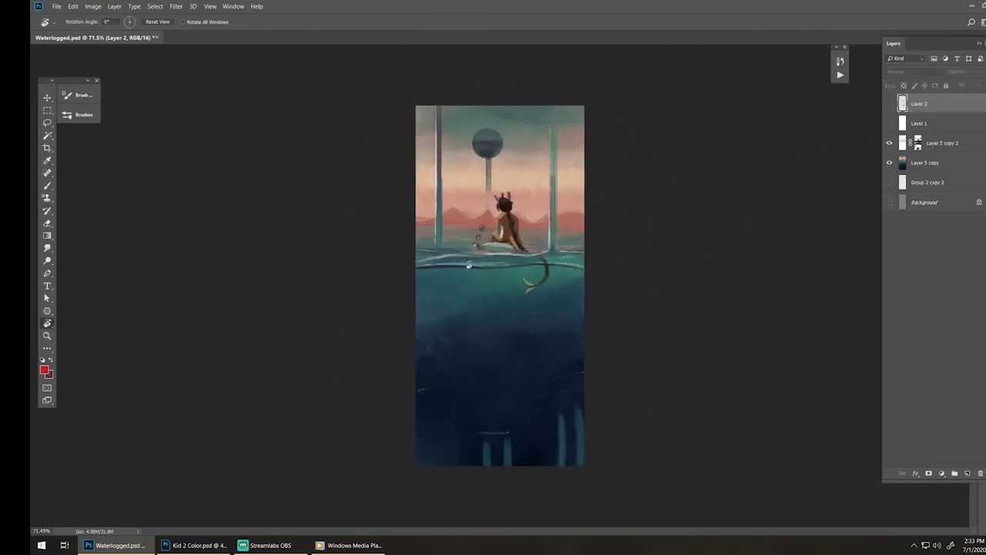
pyautogui.moveTo(694, 297)
pyautogui.mouseDown()
pyautogui.moveTo(420, 167)
pyautogui.moveTo(362, 207)
pyautogui.moveTo(336, 245)
pyautogui.mouseUp()
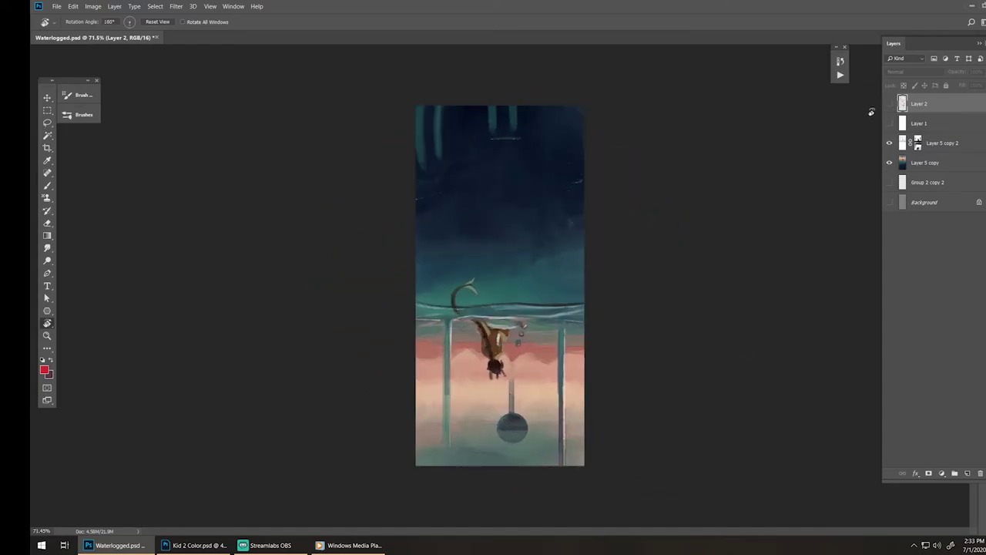
pyautogui.click(889, 103)
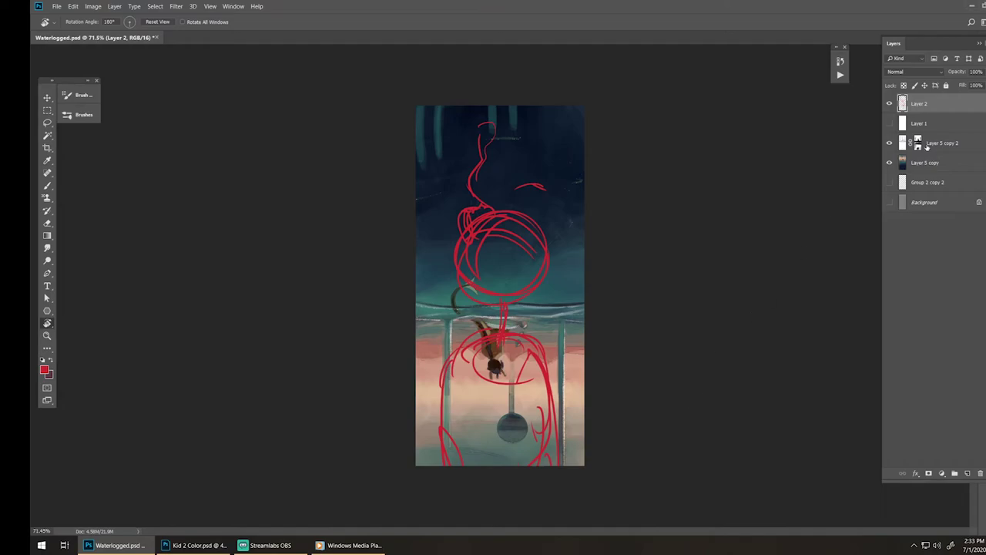
# - Draw red arrows alongside both poles, pointing toward the waterline
pyautogui.press('b')
pyautogui.moveTo(561, 322); pyautogui.dragTo(560, 408)
pyautogui.hotkey('ctrl', 'z')
pyautogui.moveTo(570, 326)
pyautogui.mouseDown()
pyautogui.moveTo(571, 424)
pyautogui.moveTo(568, 325)
pyautogui.moveTo(581, 340)
pyautogui.mouseUp()
pyautogui.moveTo(433, 443)
pyautogui.mouseDown()
pyautogui.moveTo(432, 335)
pyautogui.moveTo(438, 362)
pyautogui.mouseUp()
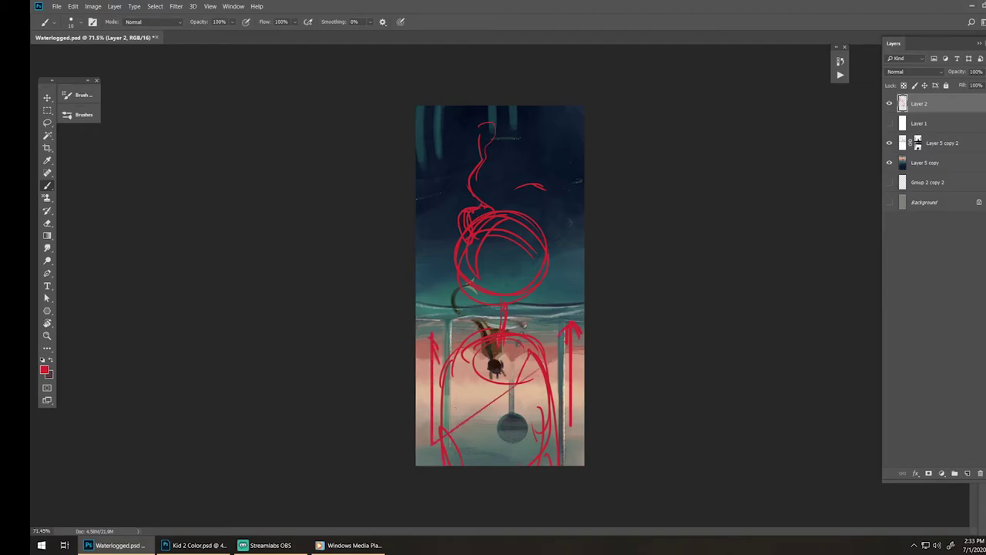
# - Mark small red circles on the body outline's shoulder and side, and trace the waterline on both sides of the neck
pyautogui.moveTo(461, 330); pyautogui.dragTo(458, 339)
pyautogui.moveTo(546, 374)
pyautogui.mouseDown()
pyautogui.moveTo(541, 387)
pyautogui.moveTo(551, 376)
pyautogui.mouseUp()
pyautogui.moveTo(532, 314); pyautogui.dragTo(538, 312)
pyautogui.moveTo(441, 309); pyautogui.dragTo(416, 312)
pyautogui.moveTo(543, 308); pyautogui.dragTo(524, 308)
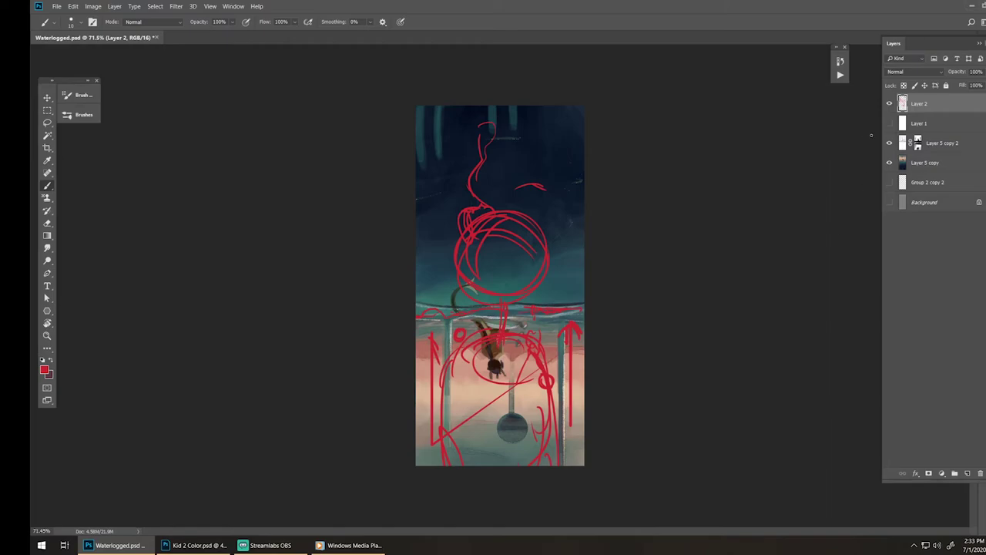
# - Delete the annotated Layer 2, return the view upright and add a new empty layer above Layer 1
pyautogui.click(889, 103)
pyautogui.press('Escape')
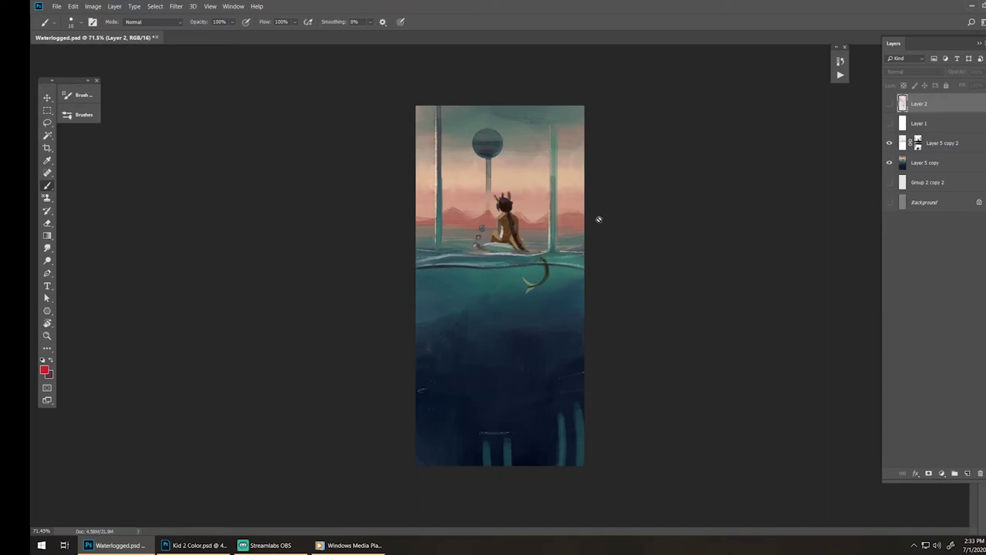
pyautogui.press('Delete')
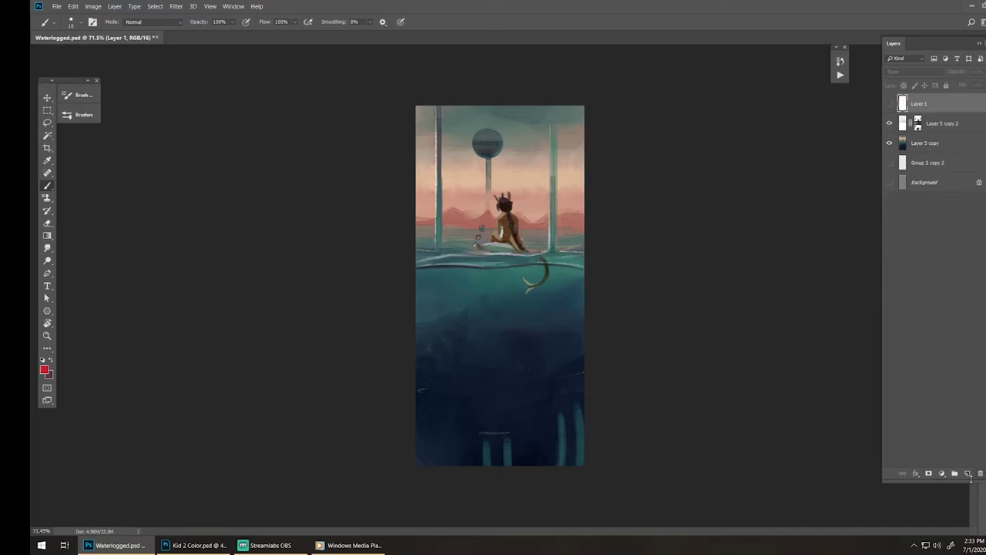
pyautogui.click(969, 474)
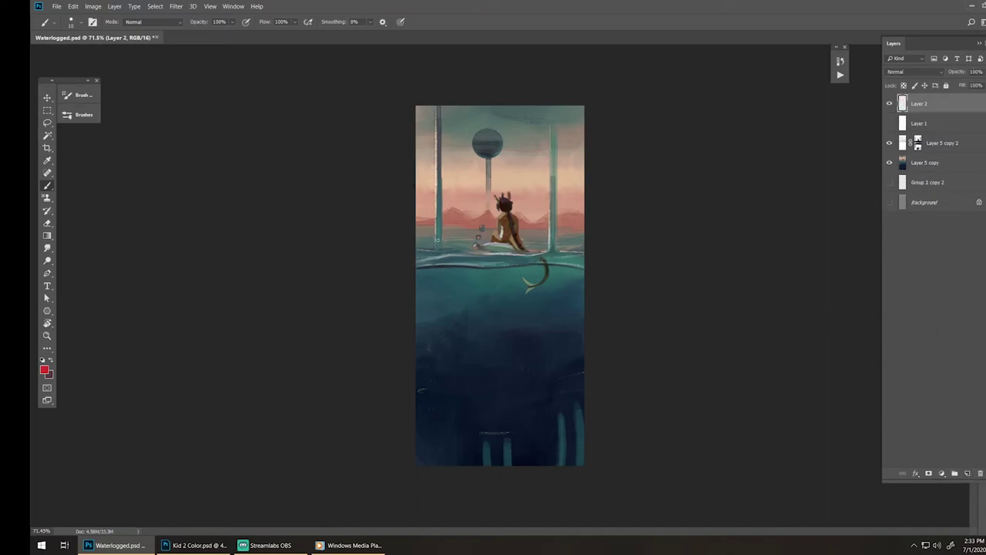
pyautogui.moveTo(435, 248)
pyautogui.mouseDown()
pyautogui.moveTo(443, 89)
pyautogui.moveTo(428, 252)
pyautogui.mouseUp()
pyautogui.hotkey('ctrl', 'z')
pyautogui.hotkey('ctrl', 'z')
pyautogui.moveTo(461, 171); pyautogui.dragTo(462, 206)
pyautogui.hotkey('ctrl', 'alt', 'z')
pyautogui.hotkey('ctrl', 'alt', 'z')
pyautogui.hotkey('ctrl', 'alt', 'z')
# - Draw vertical red strokes through the sky on both sides of the figure, and replace the annotation layer with a new one
pyautogui.moveTo(456, 211); pyautogui.dragTo(457, 146)
pyautogui.moveTo(538, 211); pyautogui.dragTo(538, 137)
pyautogui.press('Delete')
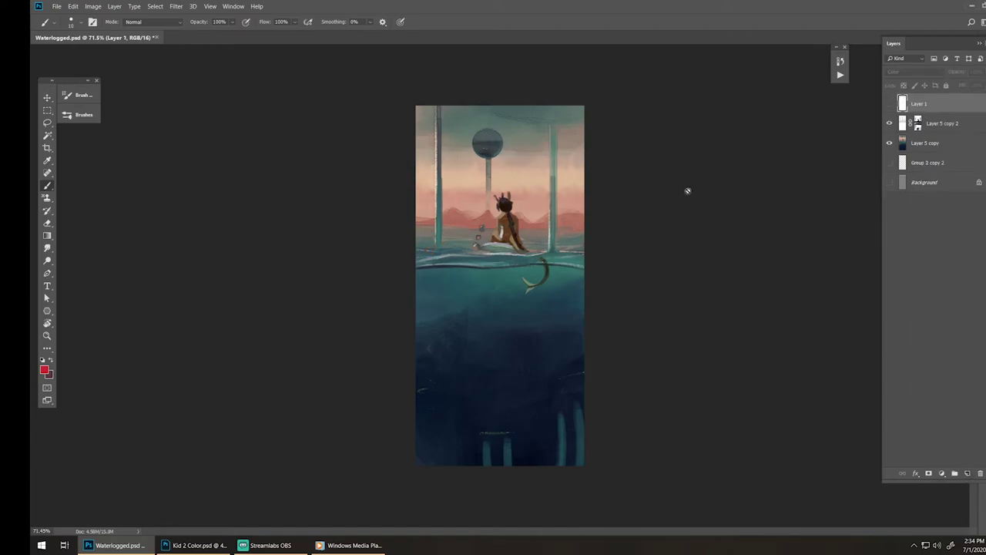
pyautogui.click(968, 473)
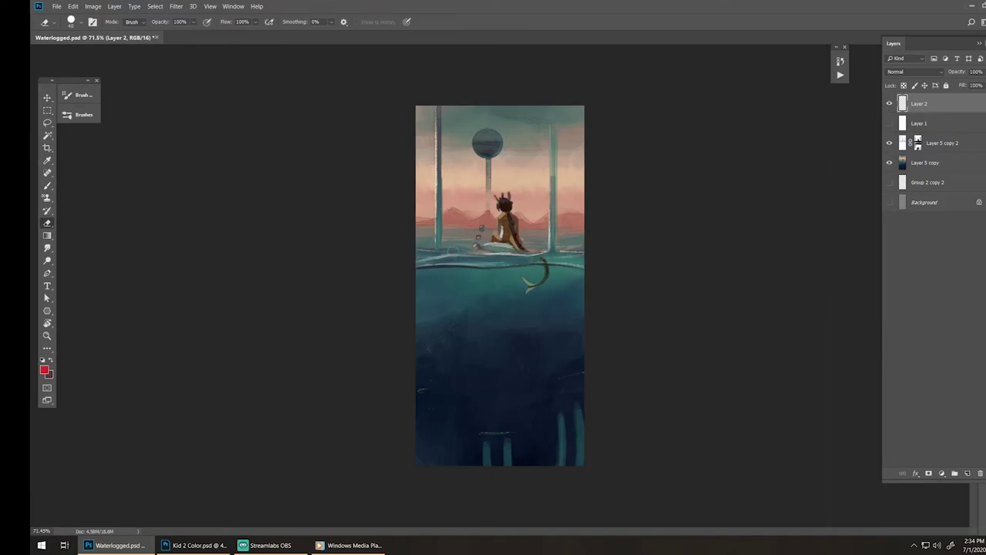
# - Draw small red loops on the water surface beside the figure and shift them slightly toward the nearest pole
pyautogui.moveTo(449, 258); pyautogui.dragTo(463, 259)
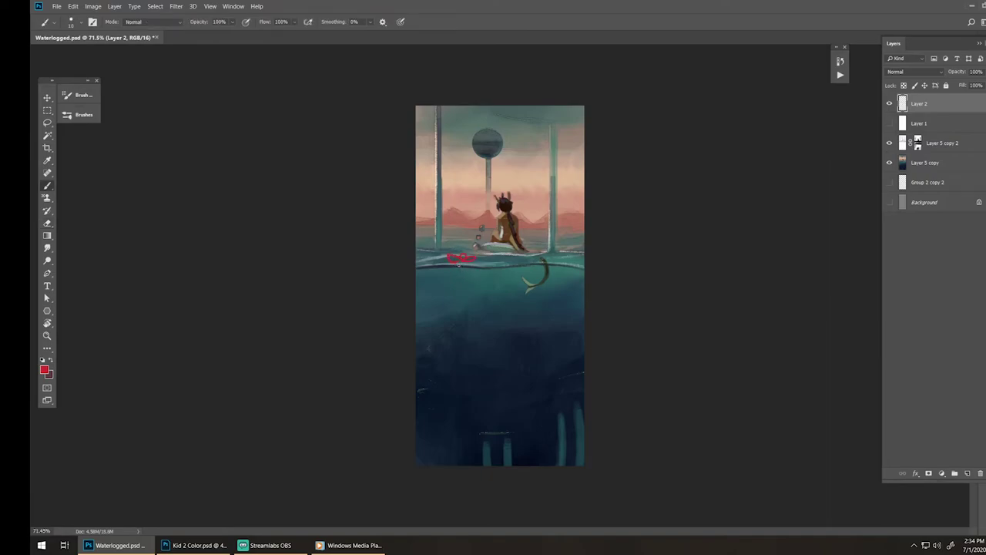
pyautogui.moveTo(458, 262); pyautogui.dragTo(466, 258)
pyautogui.press('v')
pyautogui.moveTo(467, 300)
pyautogui.mouseDown()
pyautogui.moveTo(454, 268)
pyautogui.moveTo(463, 289)
pyautogui.mouseUp()
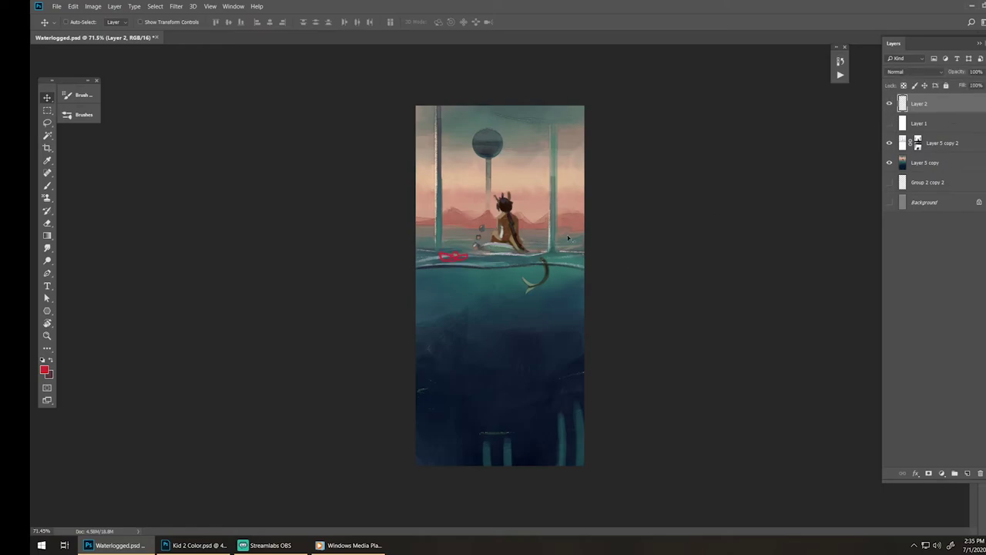
pyautogui.moveTo(513, 275); pyautogui.dragTo(507, 276)
pyautogui.press('b')
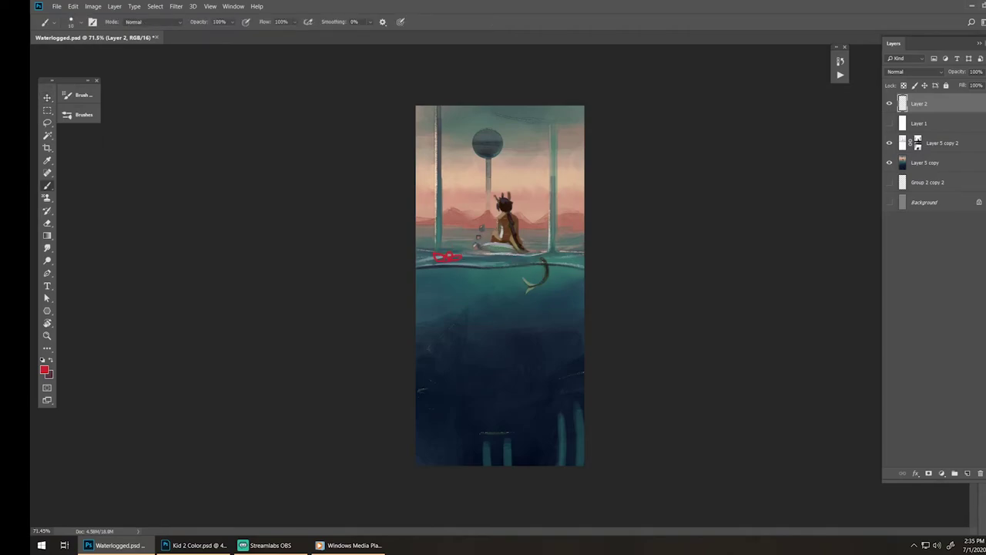
# - Set the foreground color to pale tan #bdae85 and paint a small oval on the horizon with a 40 px brush
pyautogui.press('x')
pyautogui.click(44, 370)
pyautogui.moveTo(791, 197)
pyautogui.mouseDown()
pyautogui.moveTo(763, 143)
pyautogui.moveTo(790, 147)
pyautogui.mouseUp()
pyautogui.click(891, 221)
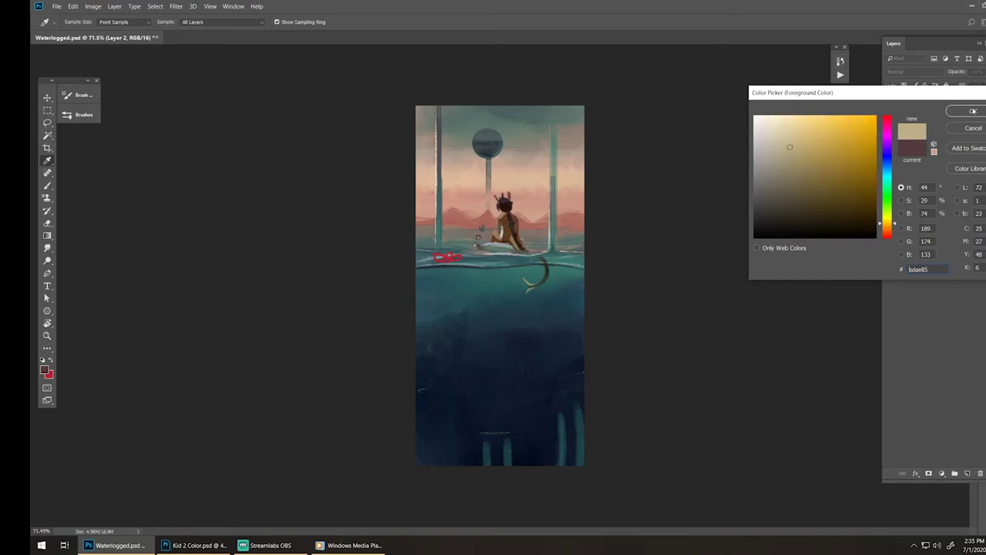
pyautogui.click(972, 111)
pyautogui.press(']')
pyautogui.press(']')
pyautogui.moveTo(446, 228); pyautogui.dragTo(462, 227)
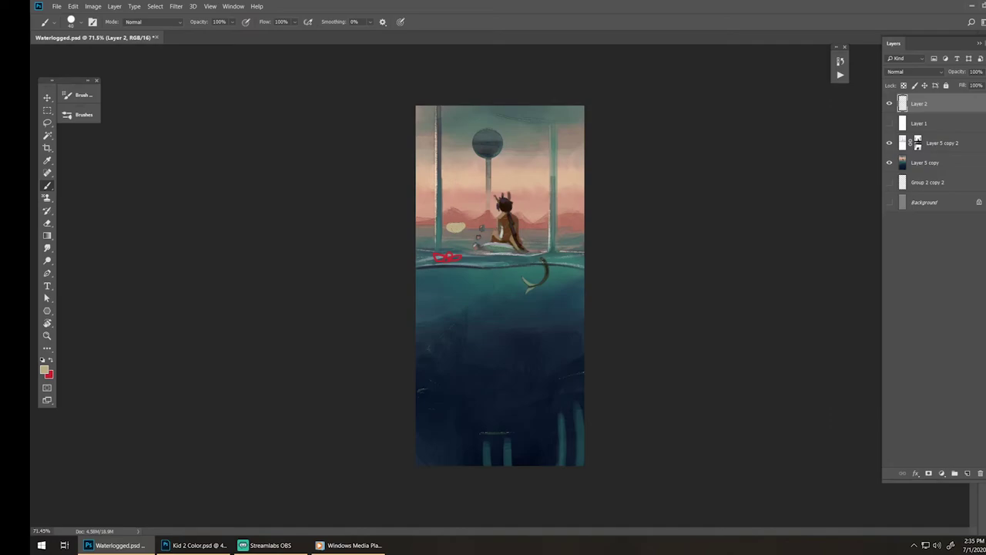
# - Set the foreground color to a lighter pale beige #c2b9a2 and repaint the oval on the horizon
pyautogui.click(48, 373)
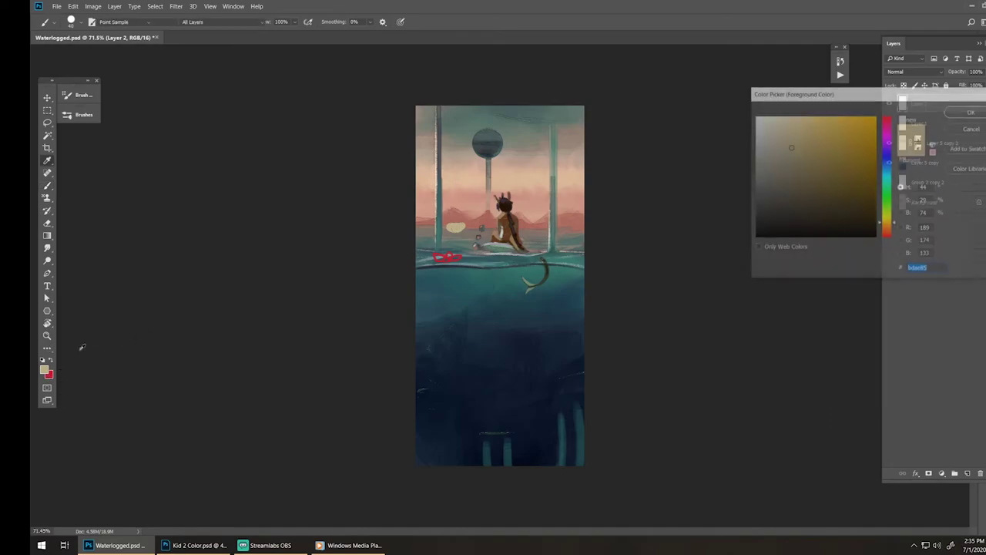
pyautogui.click(973, 112)
pyautogui.moveTo(448, 226); pyautogui.dragTo(462, 226)
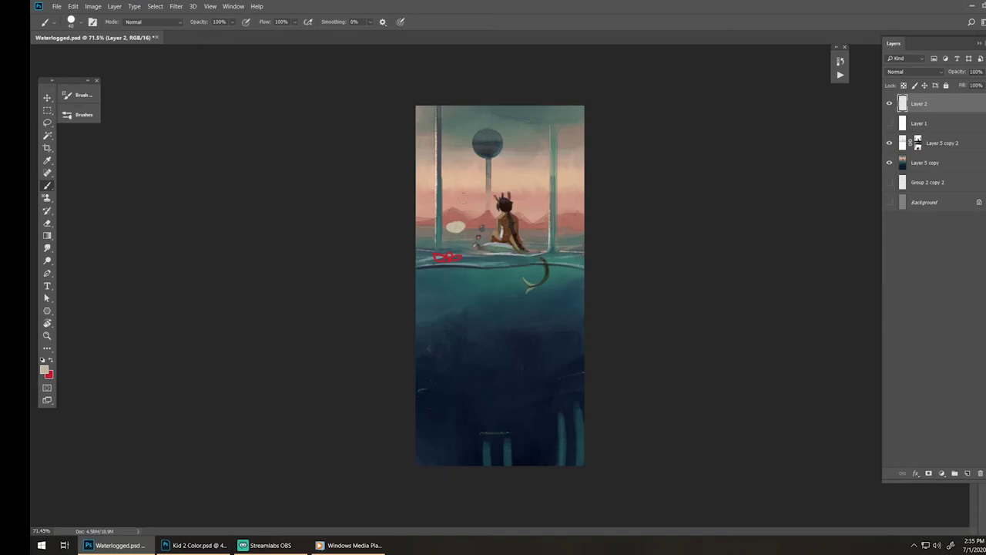
pyautogui.hotkey('shift', '[')
# - Shift the foreground color's hue toward orange for a warm pinkish tan and return to the Brush tool
pyautogui.click(45, 371)
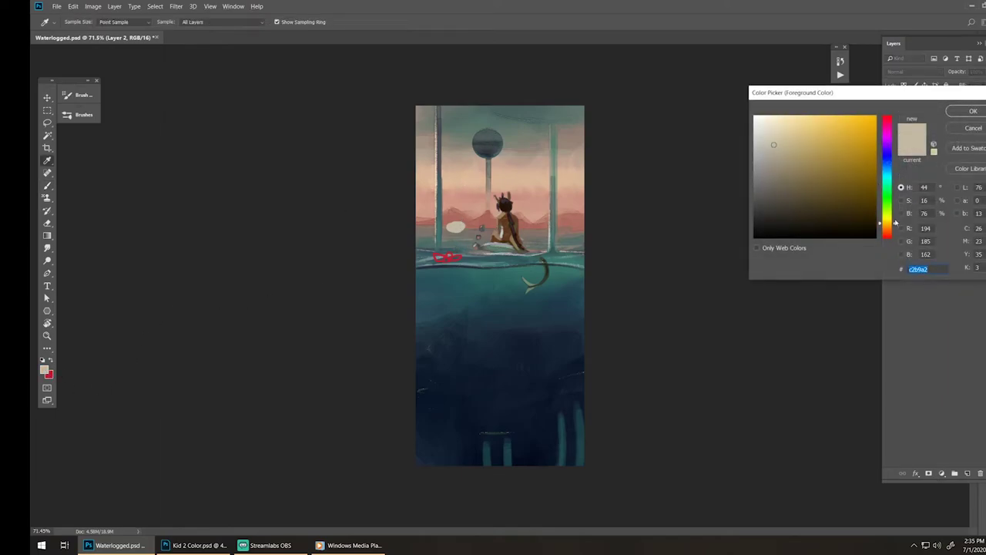
pyautogui.click(888, 225)
pyautogui.click(887, 224)
pyautogui.moveTo(888, 226); pyautogui.dragTo(888, 227)
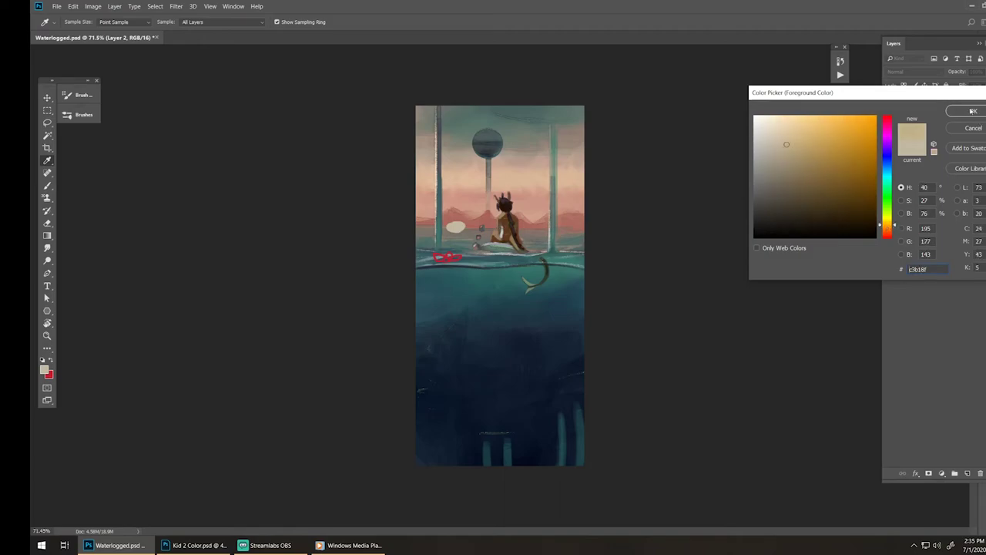
pyautogui.click(789, 140)
pyautogui.click(888, 233)
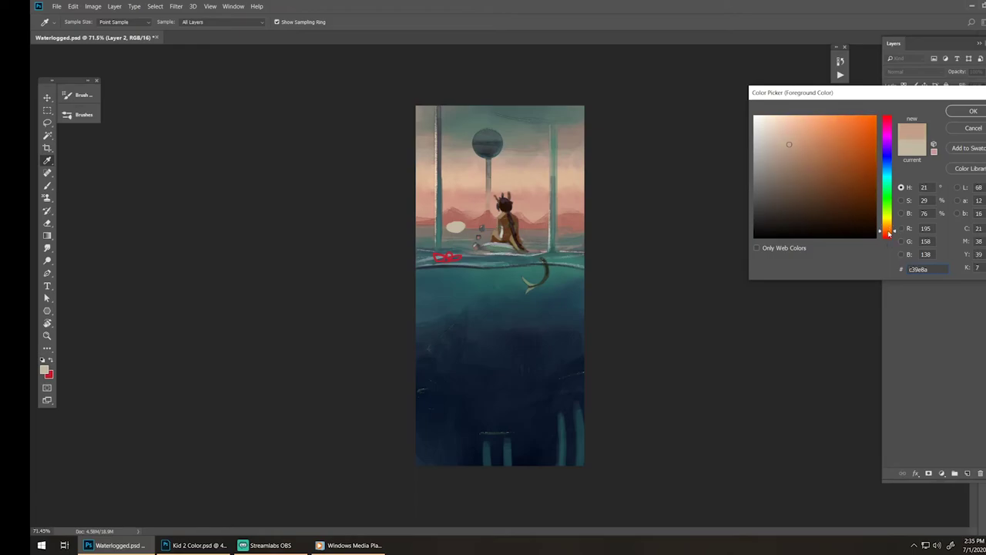
pyautogui.click(967, 127)
pyautogui.press('b')
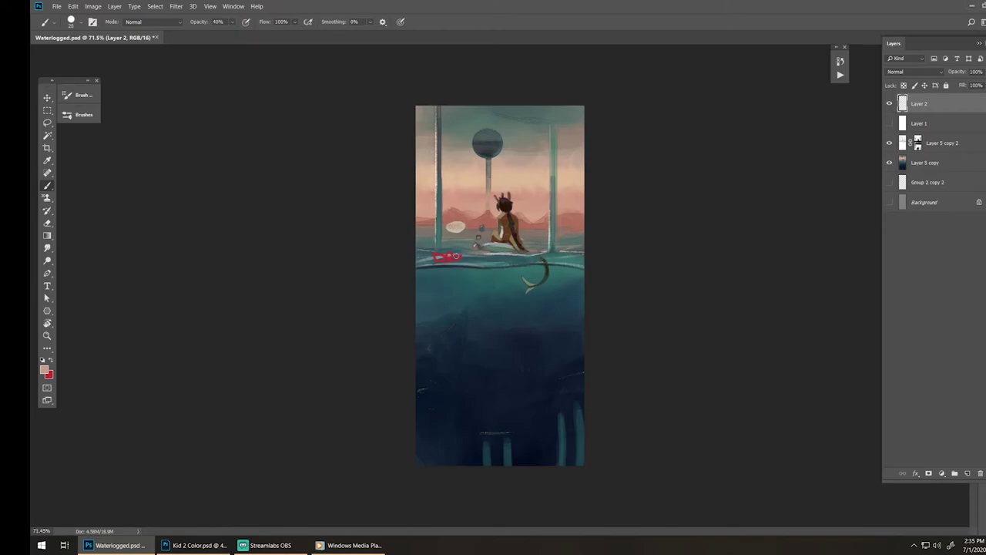
# - Sample the teal of the water and adjust the foreground color to a lighter, greener teal #36756b
pyautogui.keyDown('alt'); pyautogui.click(461, 297); pyautogui.keyUp('alt')
pyautogui.click(45, 370)
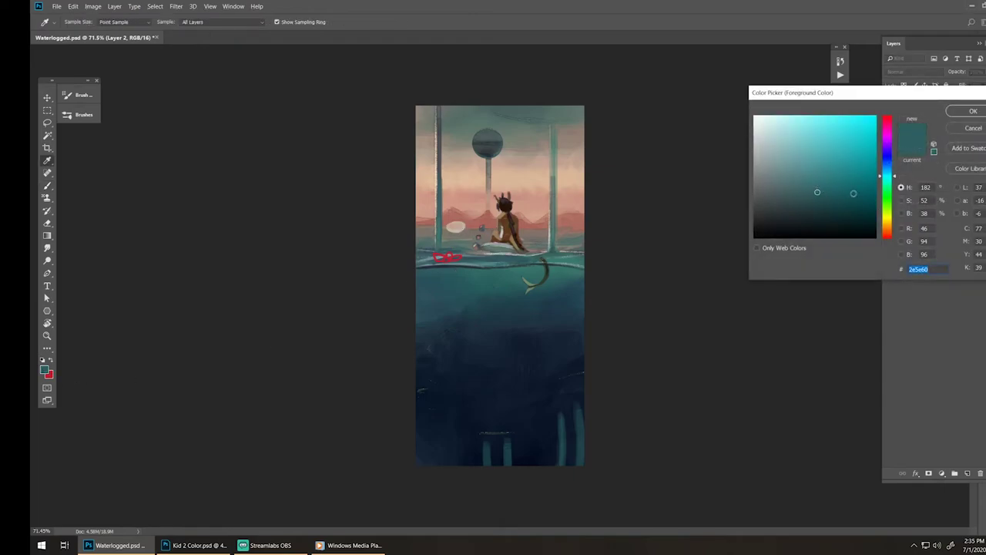
pyautogui.click(819, 181)
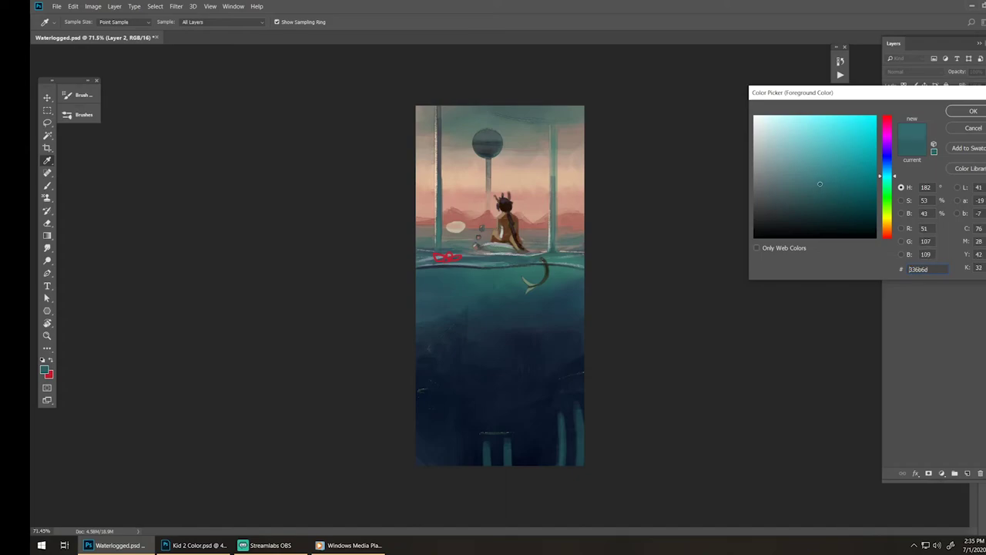
pyautogui.click(886, 182)
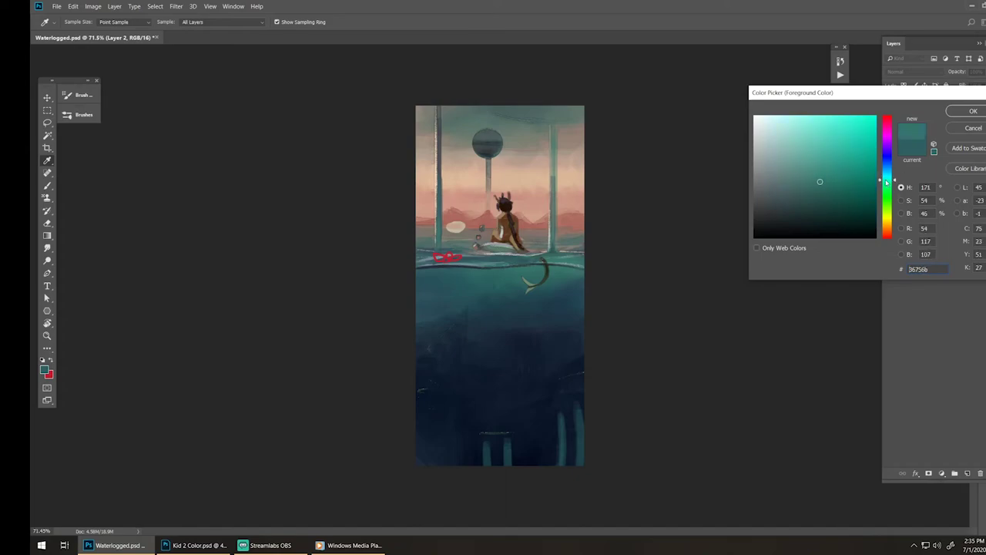
pyautogui.click(974, 111)
pyautogui.press('b')
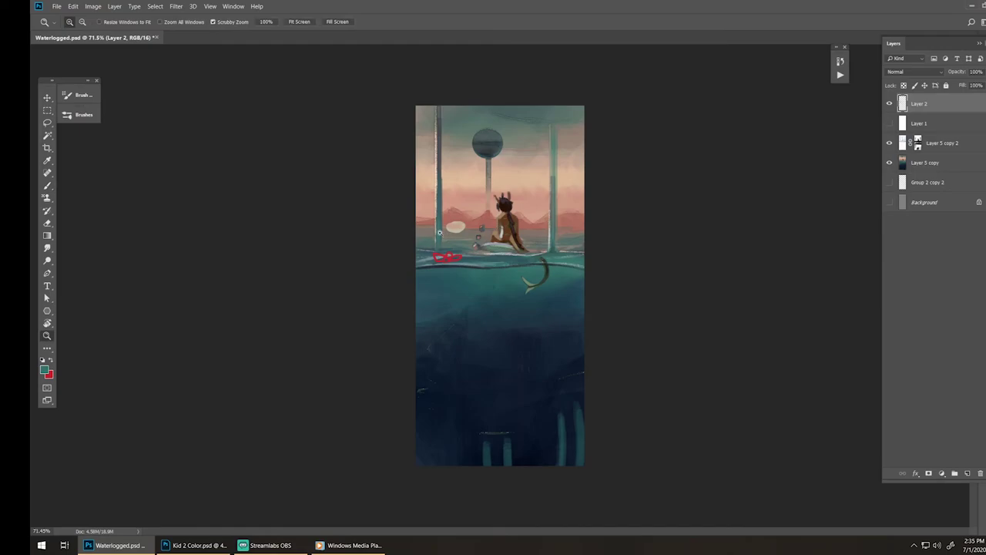
# - Paint teal along the lower part of the oval with a smaller brush, and sample a light neutral from it
pyautogui.hotkey('ctrl', '0')
pyautogui.press('[')
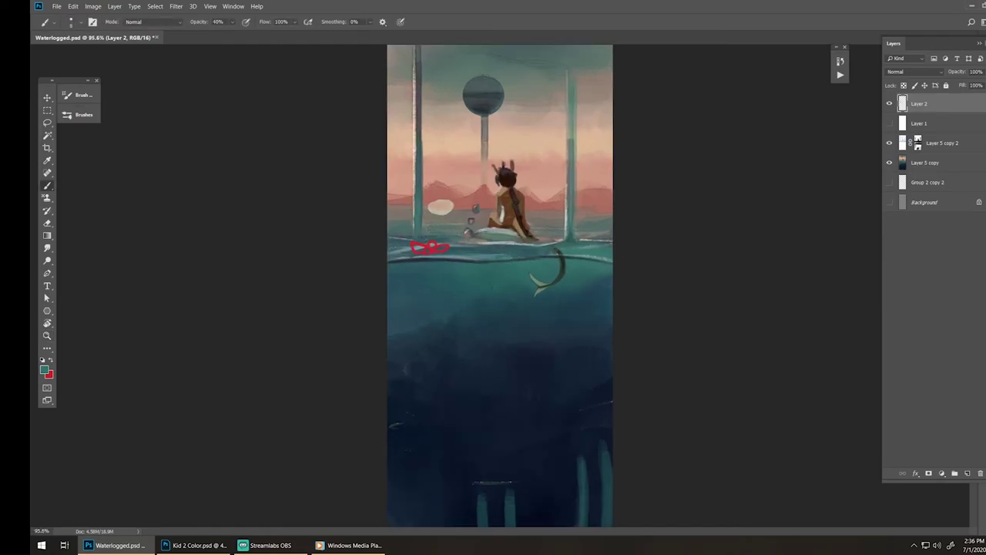
pyautogui.hotkey('ctrl', 'z')
pyautogui.moveTo(433, 210); pyautogui.dragTo(513, 202)
pyautogui.hotkey('ctrl', 'space')
pyautogui.keyDown('alt'); pyautogui.click(432, 214); pyautogui.keyUp('alt')
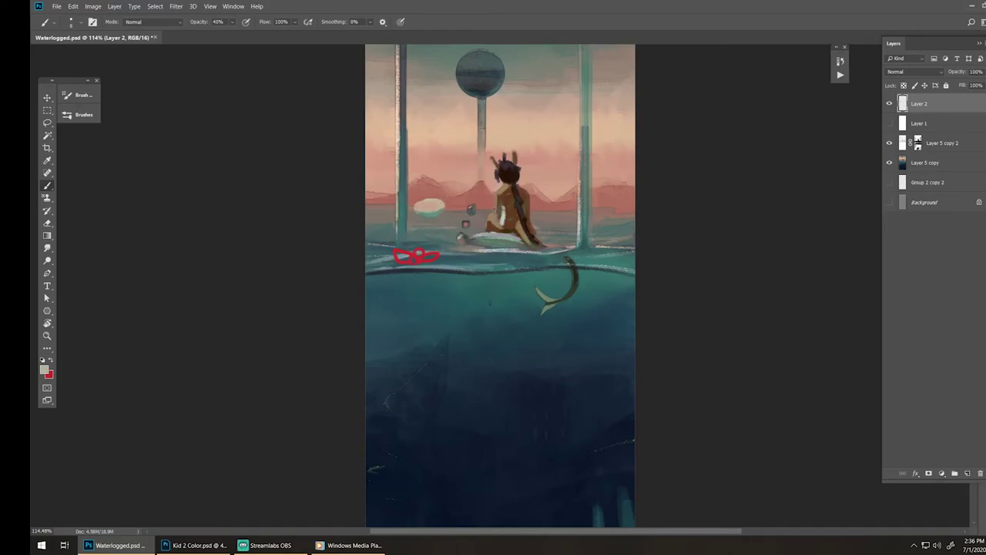
# - Delete the annotated Layer 2, check Layer 1's grayscale view briefly and add a new empty layer above it
pyautogui.press('z')
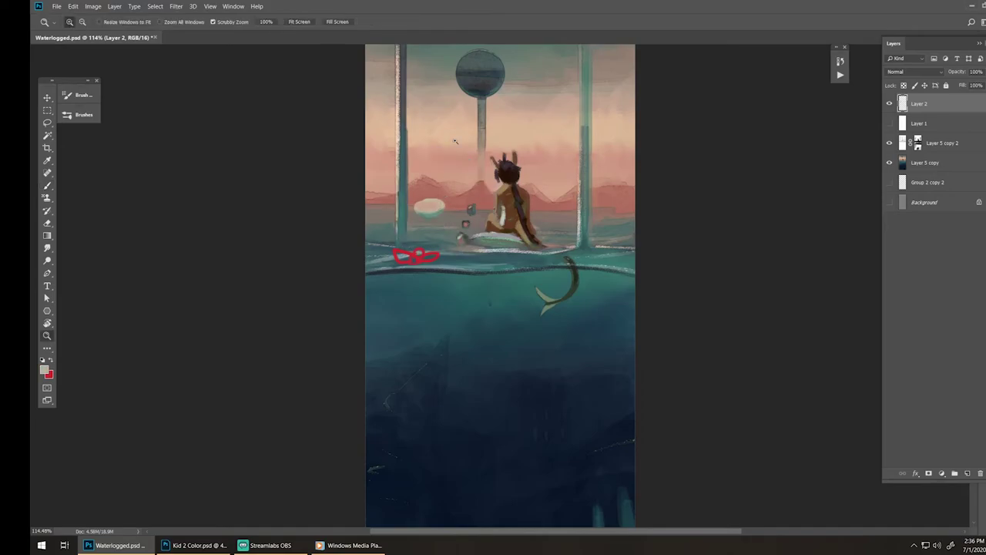
pyautogui.moveTo(464, 222)
pyautogui.mouseDown()
pyautogui.moveTo(431, 185)
pyautogui.moveTo(442, 227)
pyautogui.moveTo(451, 195)
pyautogui.mouseUp()
pyautogui.press('v')
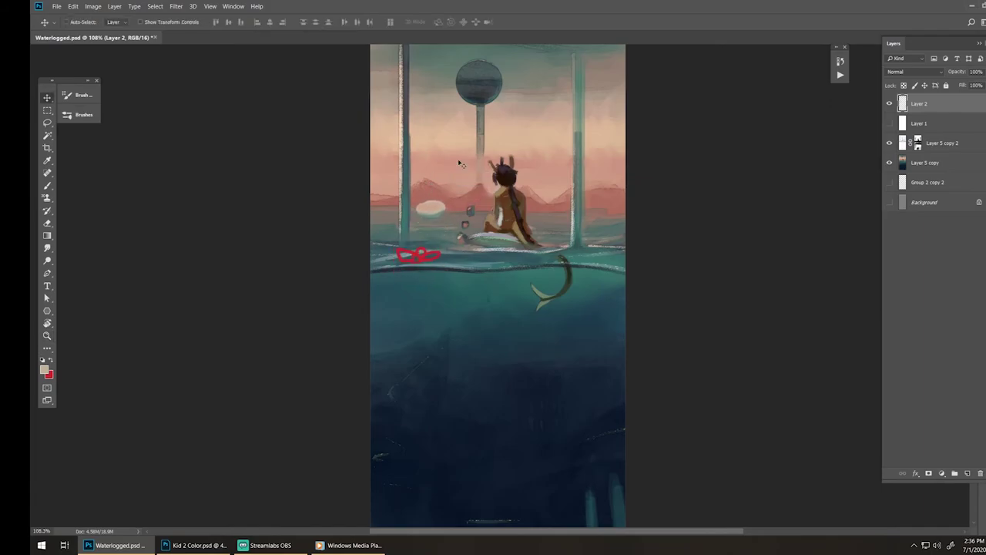
pyautogui.press('Delete')
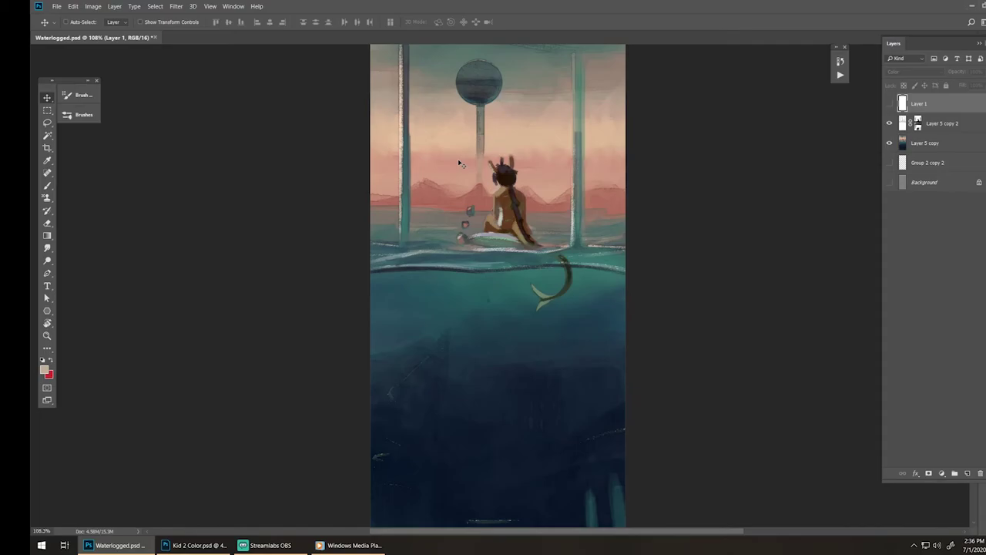
pyautogui.click(889, 103)
pyautogui.click(890, 103)
pyautogui.click(967, 473)
# - Draw thin red loops on the water surface near the outer edges of the painting, beside both poles
pyautogui.press('x')
pyautogui.press('b')
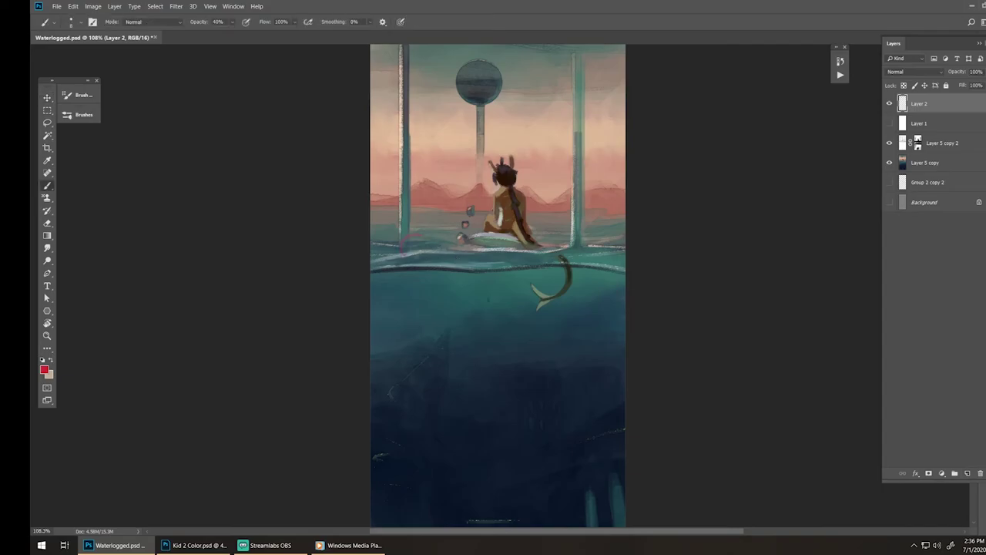
pyautogui.moveTo(588, 264); pyautogui.dragTo(604, 247)
pyautogui.moveTo(383, 245); pyautogui.dragTo(358, 260)
# - Tilt the canvas view counterclockwise, add short red strokes along the horizon behind the figure and return the view upright
pyautogui.press('r')
pyautogui.moveTo(382, 224); pyautogui.dragTo(365, 294)
pyautogui.press('e')
pyautogui.press('b')
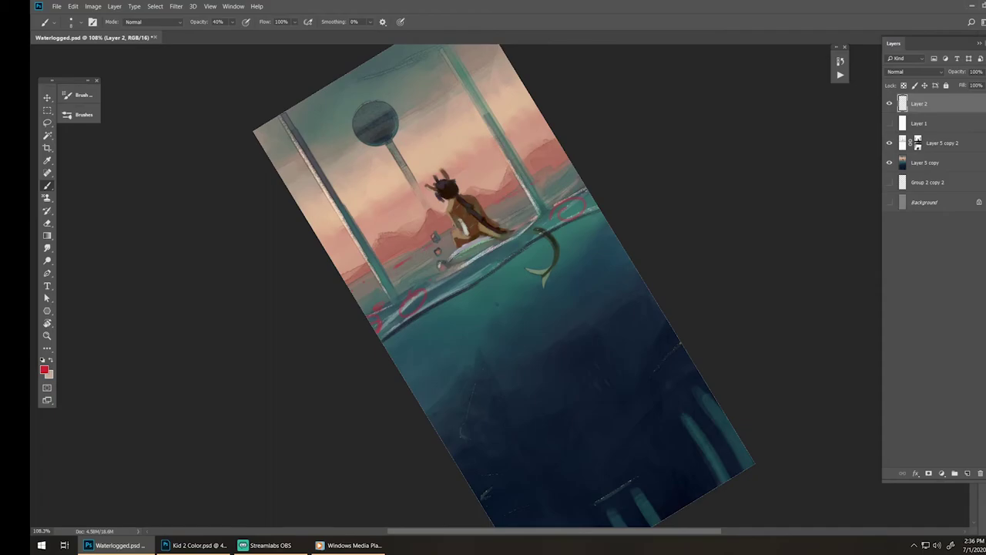
pyautogui.moveTo(571, 165)
pyautogui.mouseDown()
pyautogui.moveTo(469, 218)
pyautogui.moveTo(501, 201)
pyautogui.mouseUp()
pyautogui.press('e')
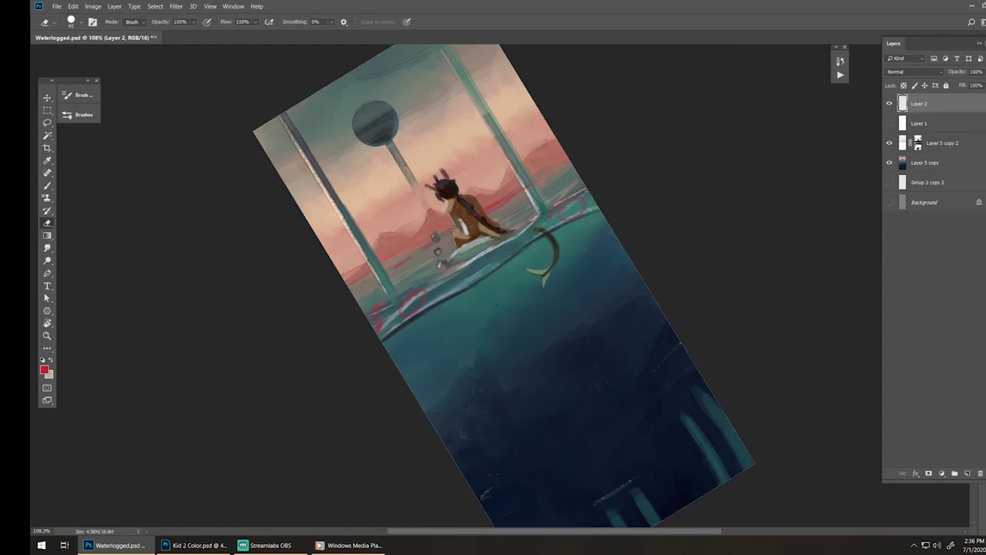
pyautogui.press('z')
pyautogui.press('Escape')
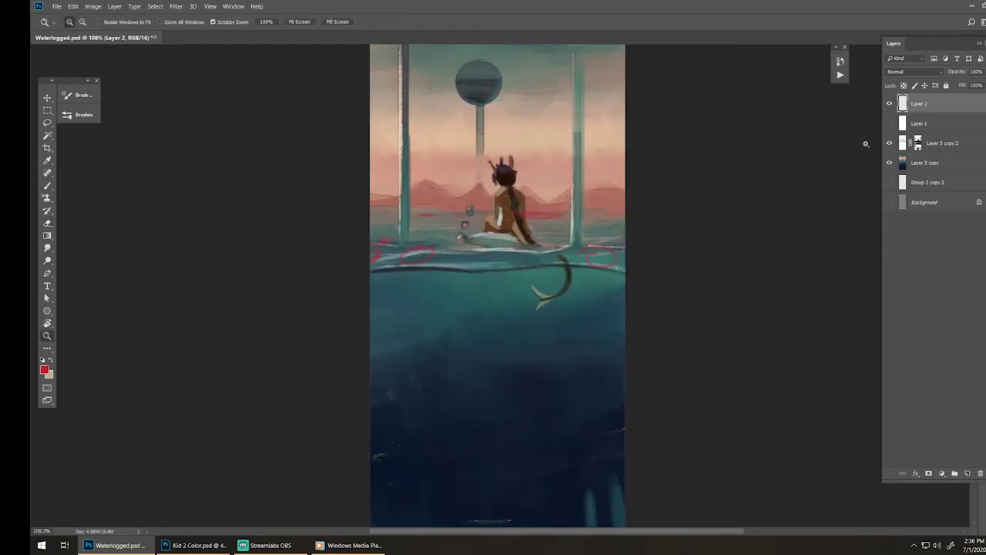
# - Compare the painting with and without the red annotations and in grayscale by toggling Layer 2 and Layer 1
pyautogui.click(891, 103)
pyautogui.click(891, 103)
pyautogui.click(890, 124)
pyautogui.click(890, 123)
pyautogui.click(890, 123)
pyautogui.click(889, 106)
pyautogui.click(890, 123)
pyautogui.click(890, 123)
pyautogui.click(890, 123)
pyautogui.moveTo(636, 206); pyautogui.dragTo(565, 229)
pyautogui.moveTo(670, 201); pyautogui.dragTo(725, 202)
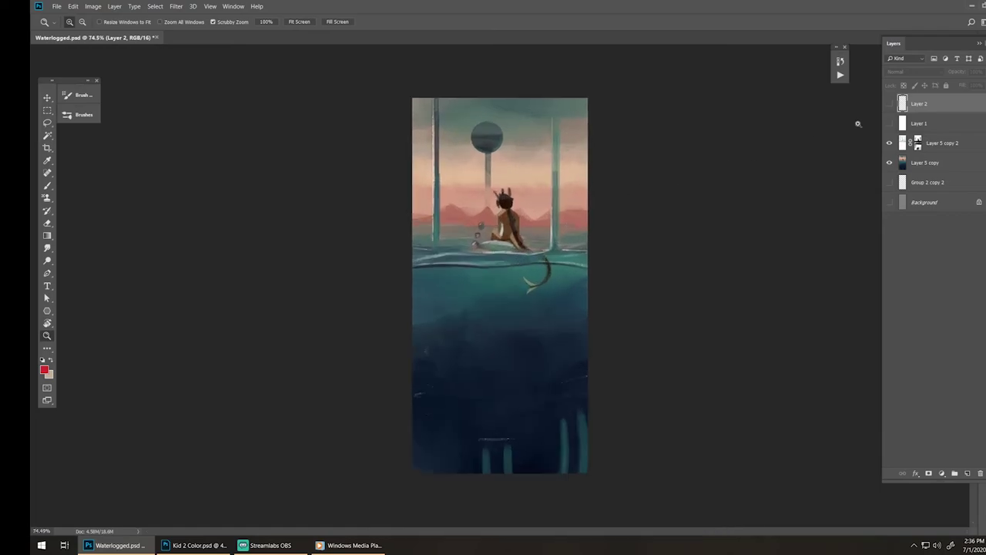
# - Review the red annotations on the whole painting, hide Layer 2 and compare the values against Layer 1's grayscale view
pyautogui.click(890, 103)
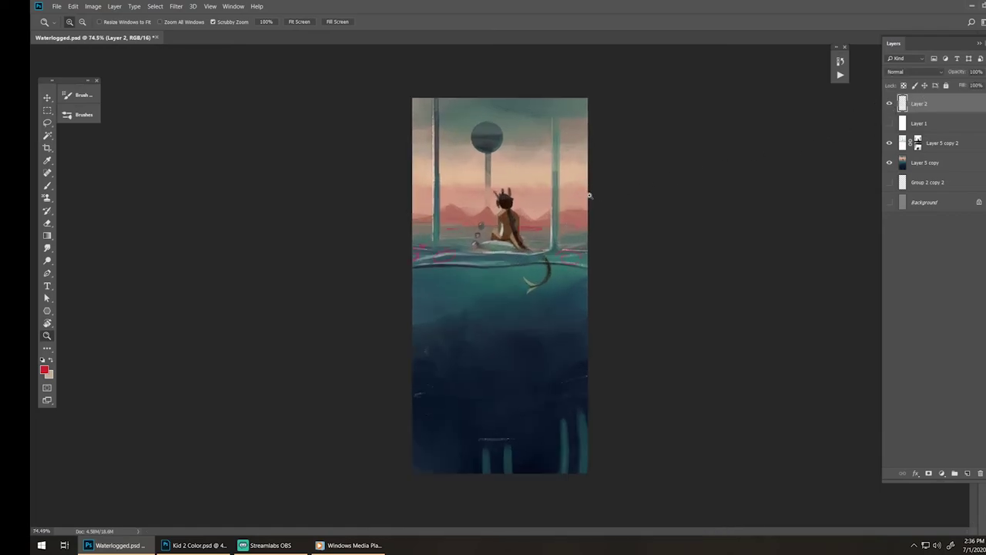
pyautogui.moveTo(589, 195); pyautogui.dragTo(577, 199)
pyautogui.click(890, 103)
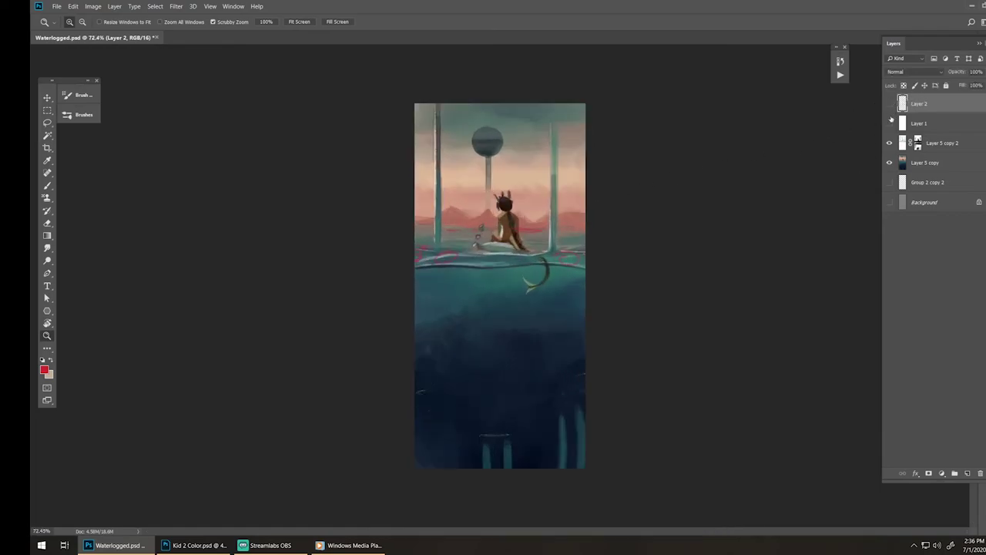
pyautogui.click(890, 124)
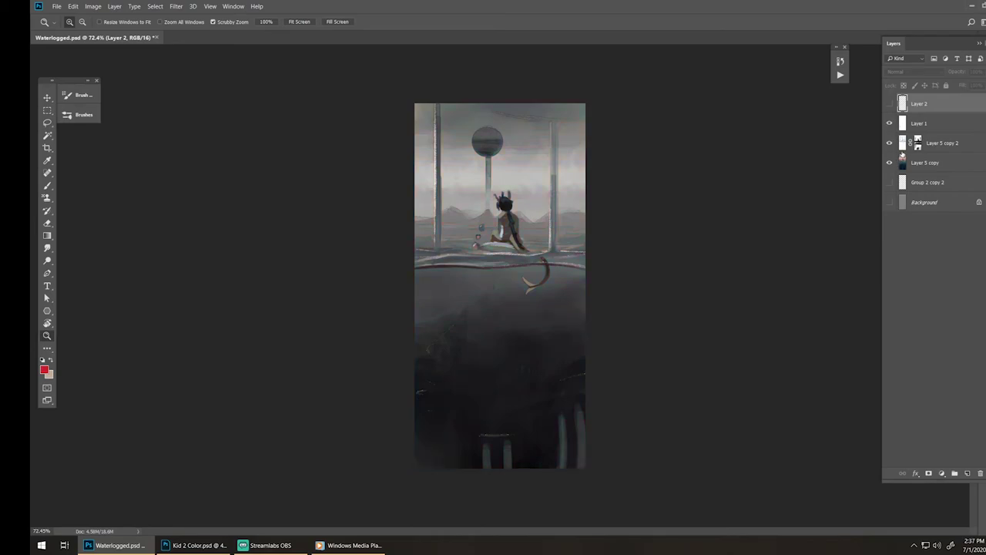
pyautogui.click(890, 123)
pyautogui.click(890, 123)
pyautogui.click(890, 123)
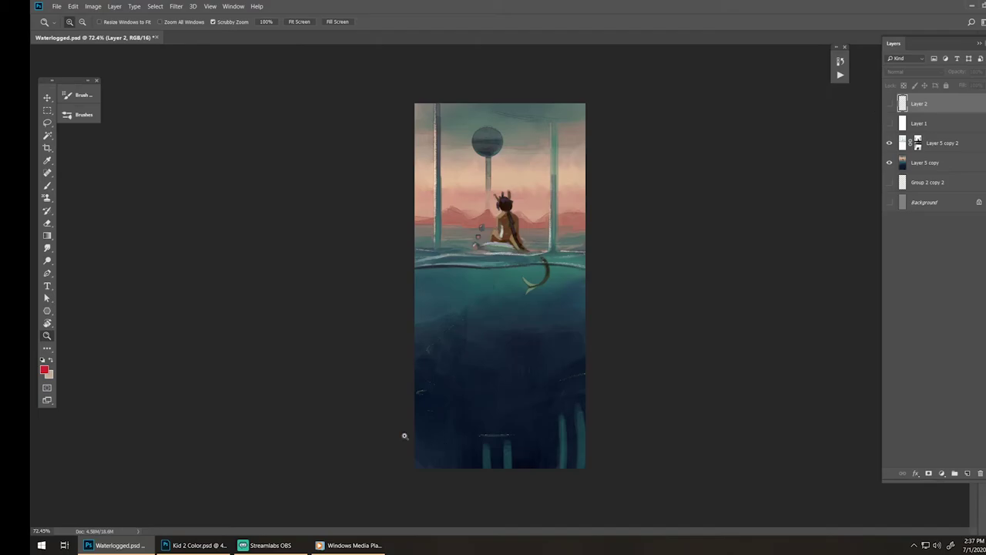
# - Check the recording in Streamlabs OBS, return to the Waterlogged painting in Photoshop and recheck it in grayscale using Layer 1
pyautogui.click(266, 545)
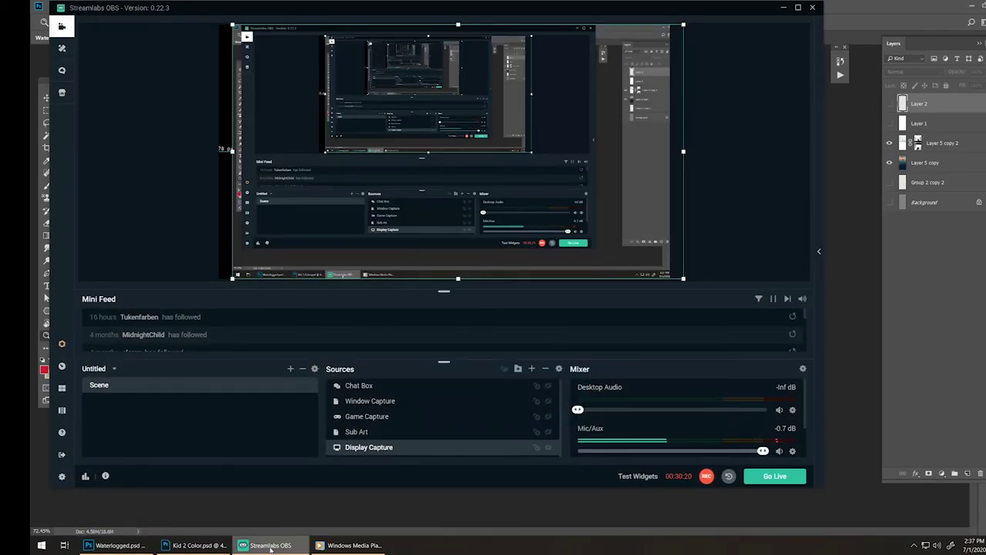
pyautogui.click(270, 549)
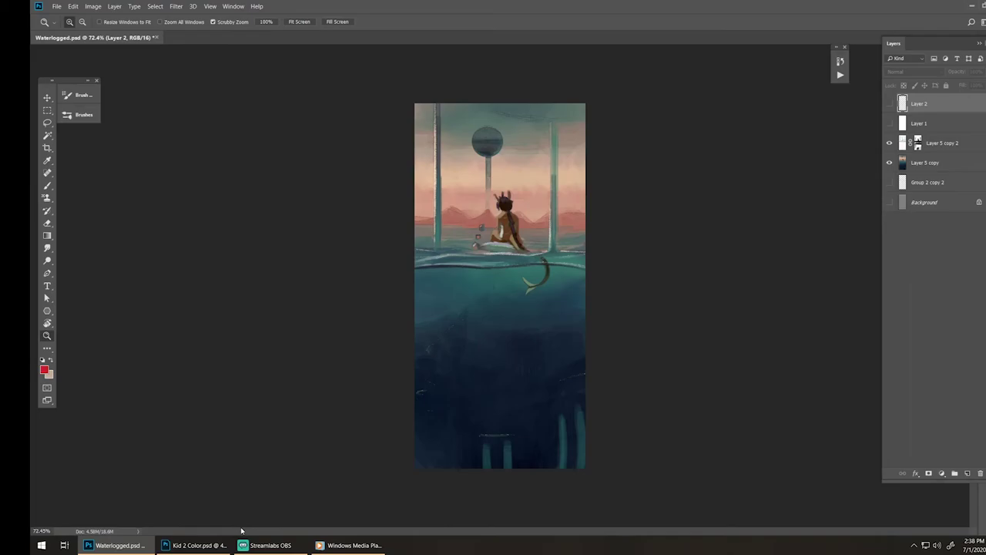
pyautogui.click(890, 124)
pyautogui.click(889, 124)
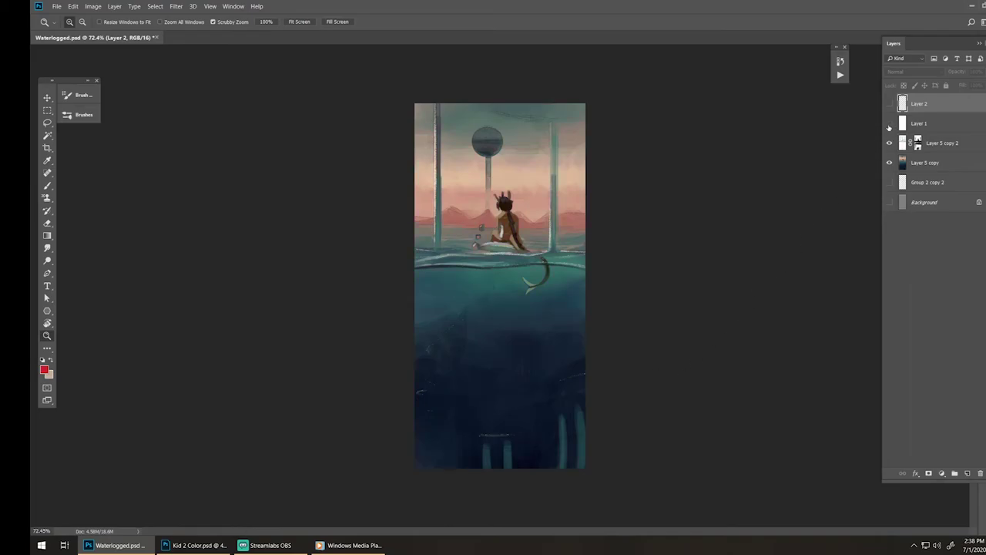